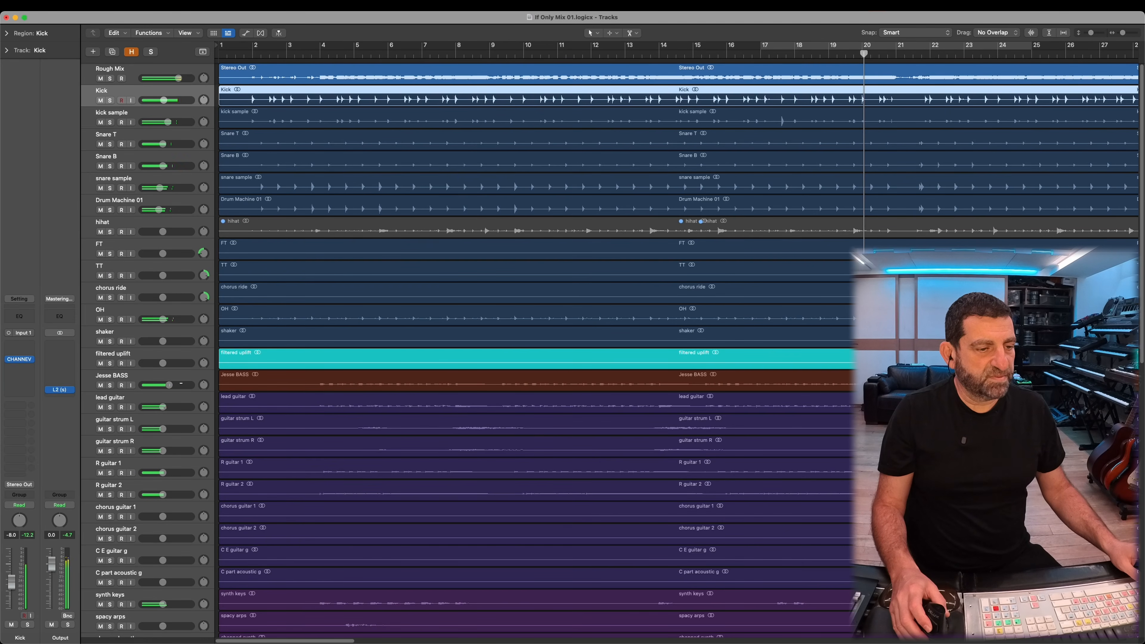
- Lower the OD 1 and OD 2 tracks together, with OD 2 at -10.8 dB, and expand the BV 1 GRP track stack
scroll(169, 457, down, 10)
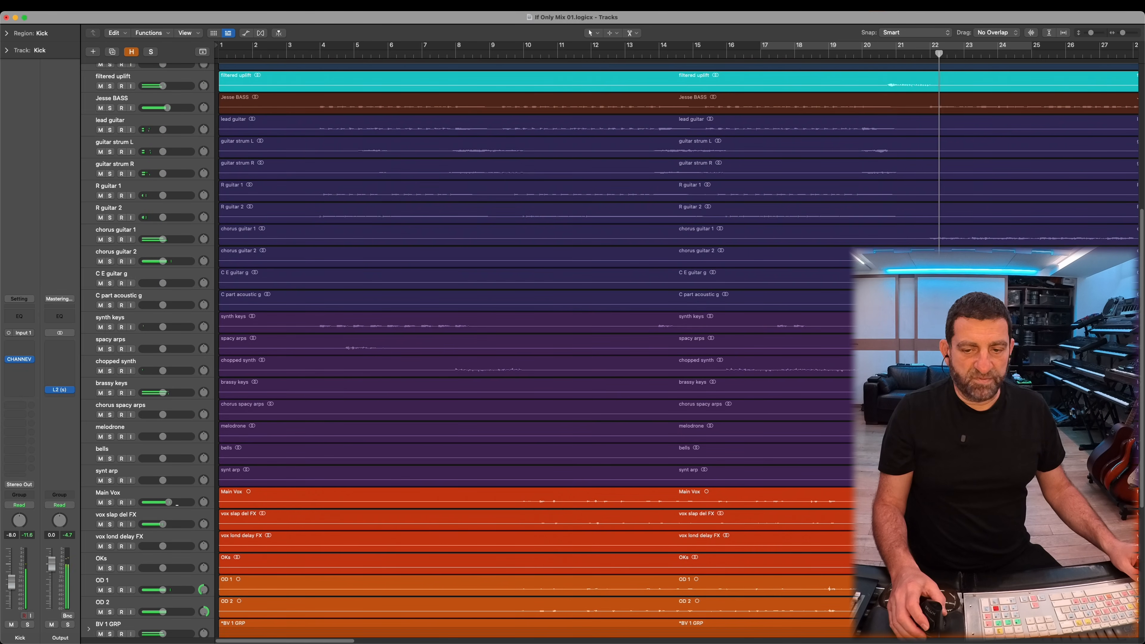
key(super+equal)
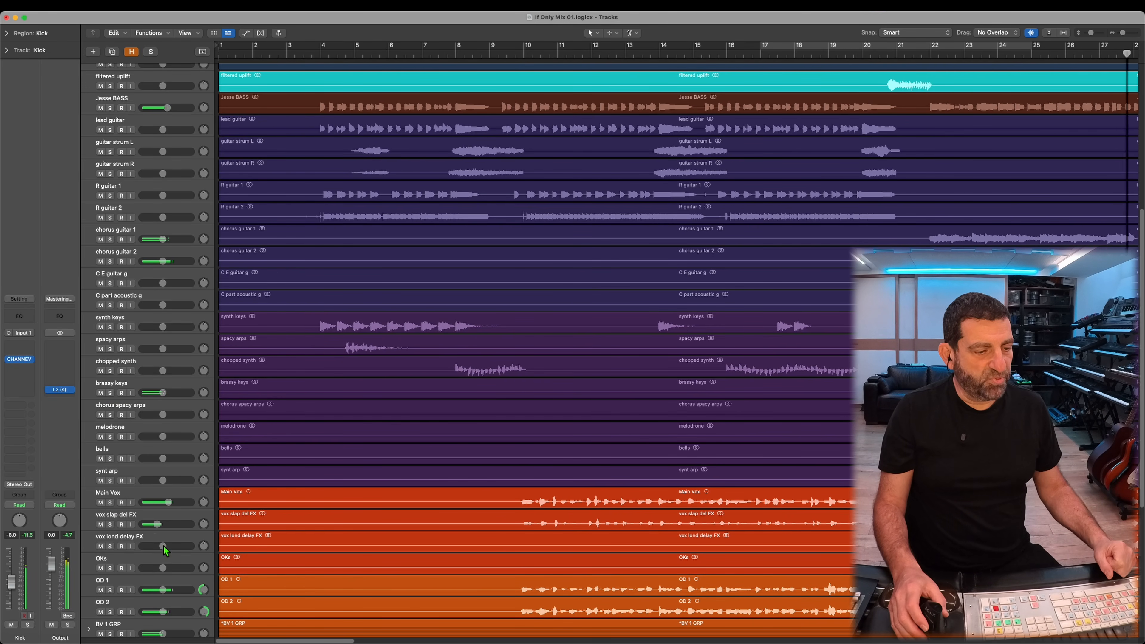
scroll(213, 528, down, 3)
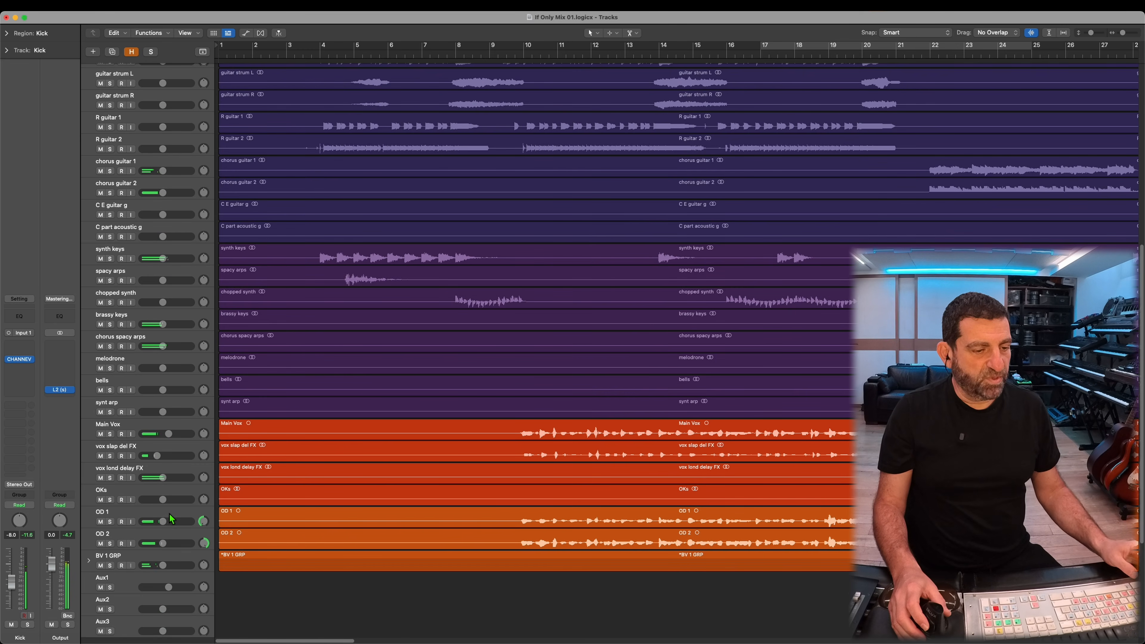
click(178, 537)
shift+click(170, 519)
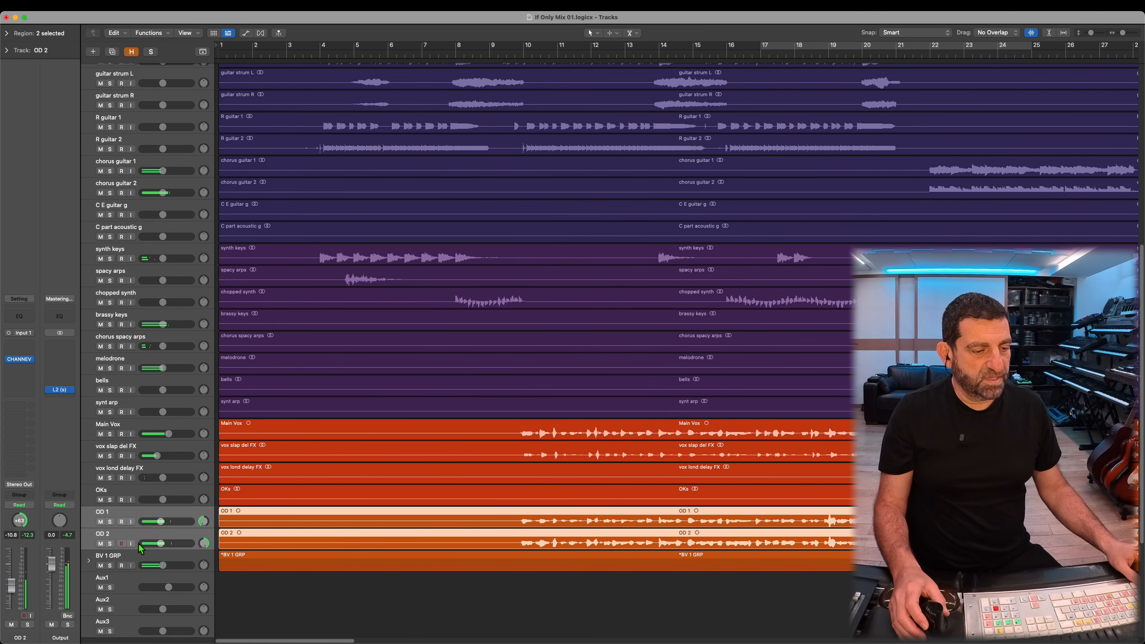
click(89, 561)
scroll(280, 455, down, 13)
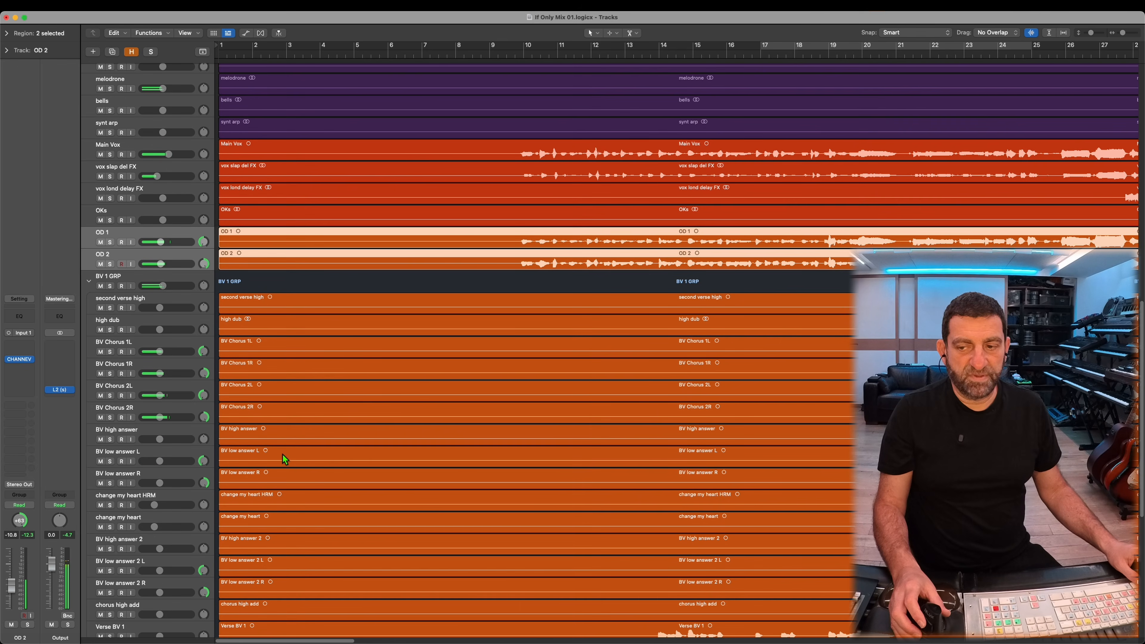
- Rebalance the Drum Machine 01 volume and set the snare sample volume to -8.4 dB
key(super+Left)
key(super+Left)
key(super+Left)
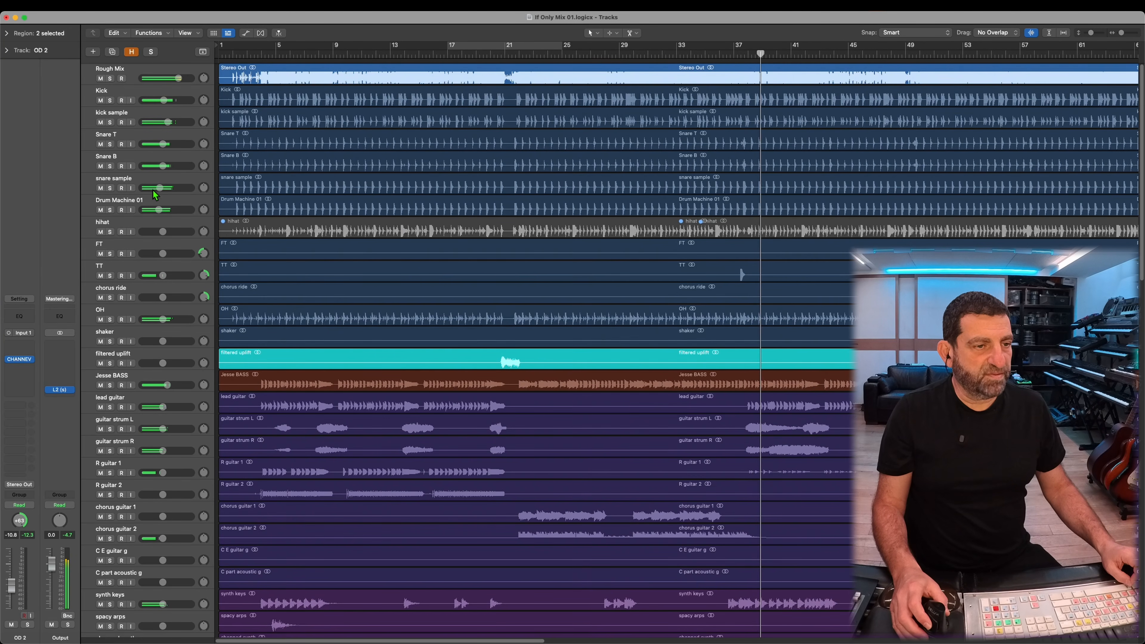
click(166, 208)
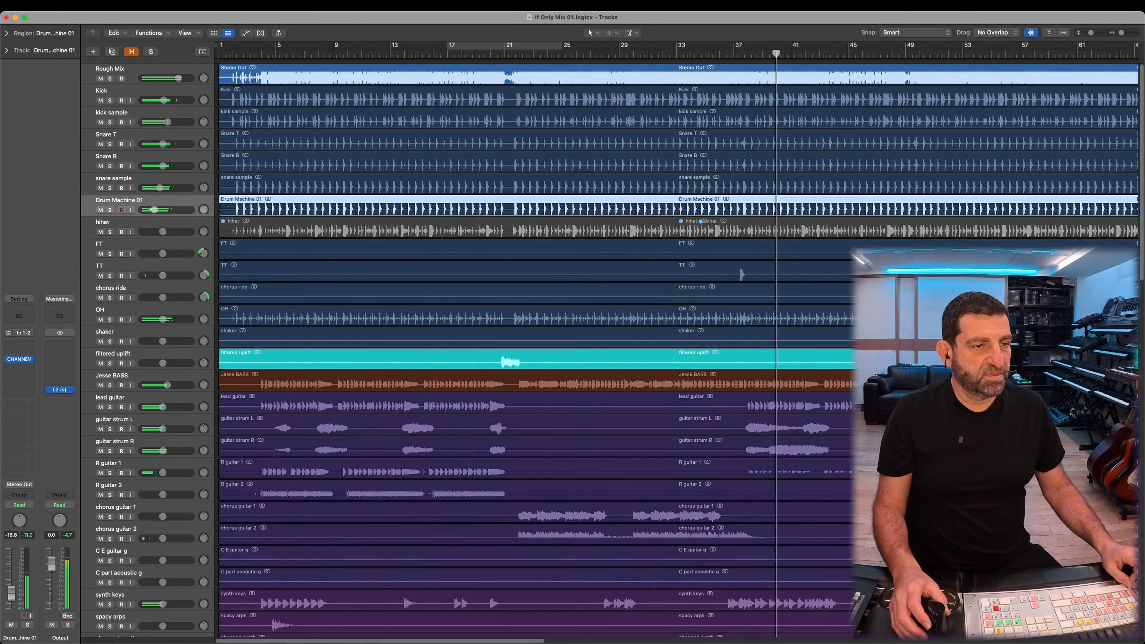
drag(139, 209, 158, 209)
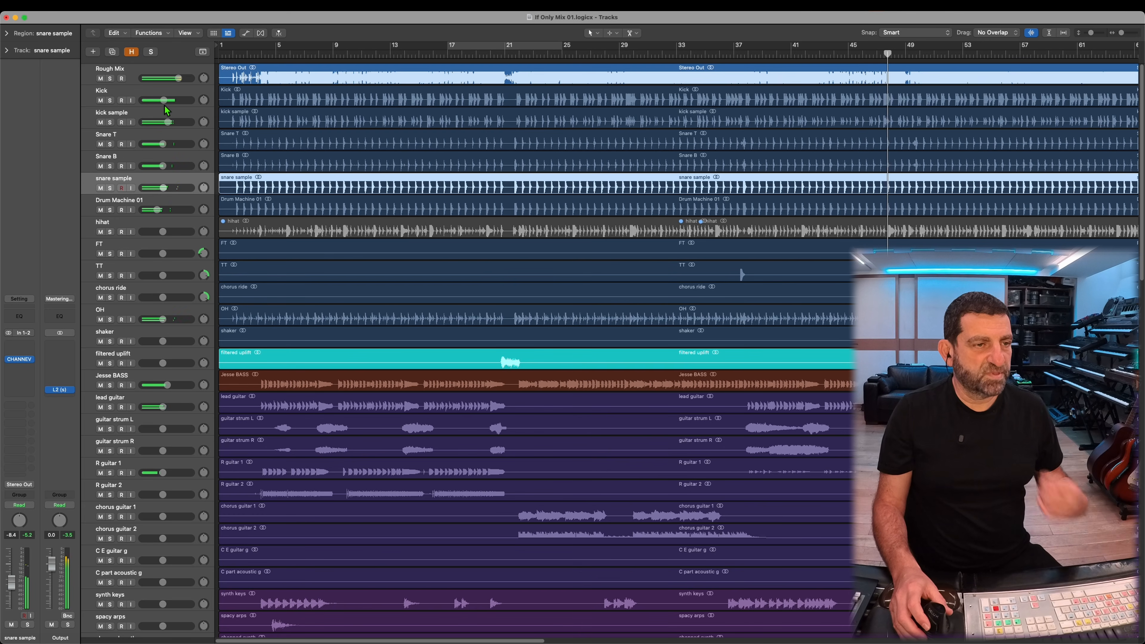
- Mute all the vocal tracks from Main Vox down through the BV 1 GRP stack
scroll(364, 464, down, 5)
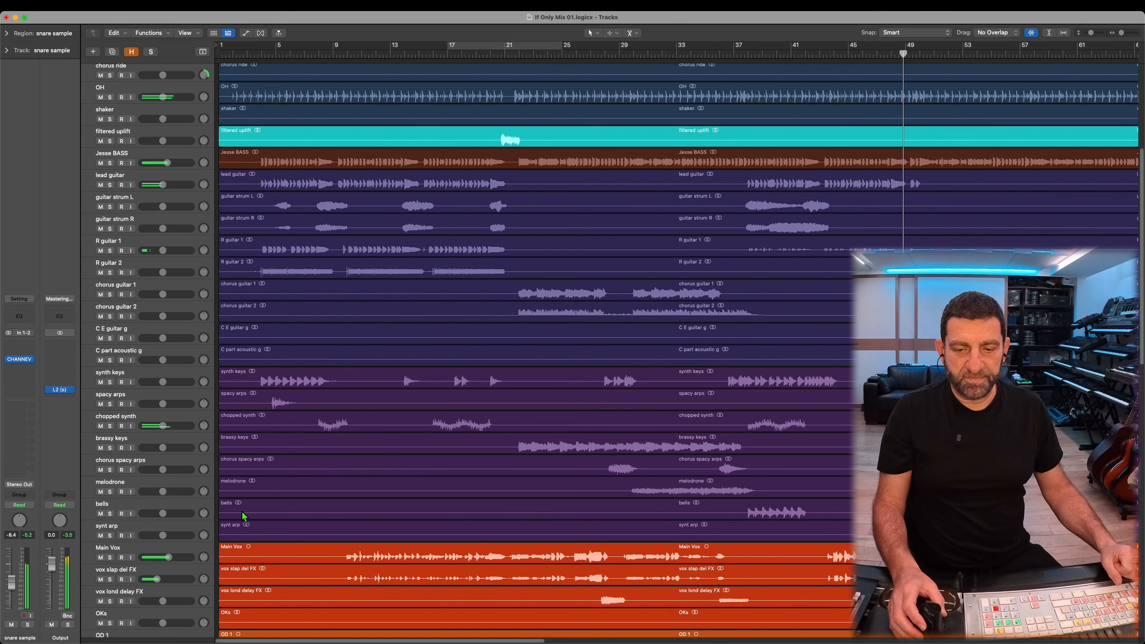
click(139, 557)
scroll(141, 473, down, 3)
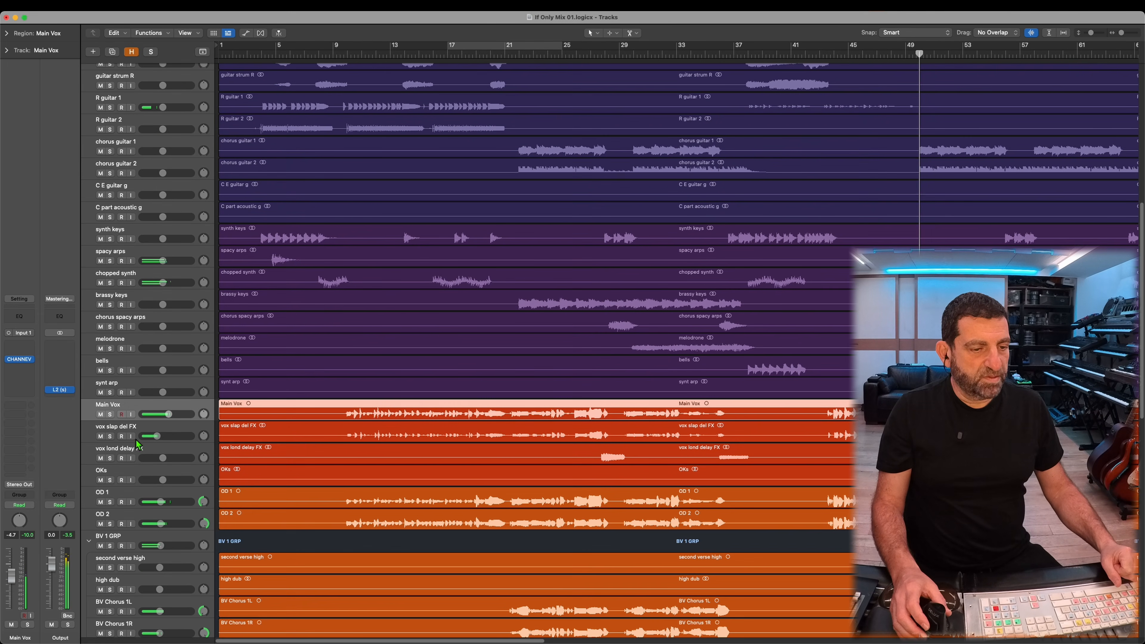
drag(101, 414, 101, 546)
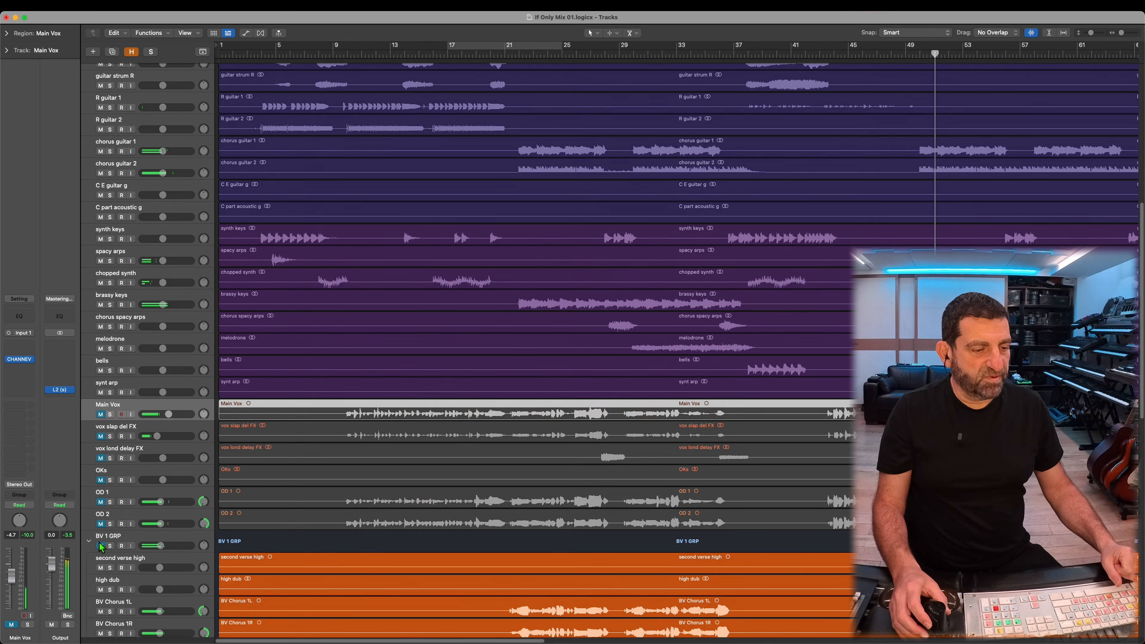
- Play the song from about bar 9 and raise the Jesse BASS volume to -4.2 dB
scroll(464, 297, up, 5)
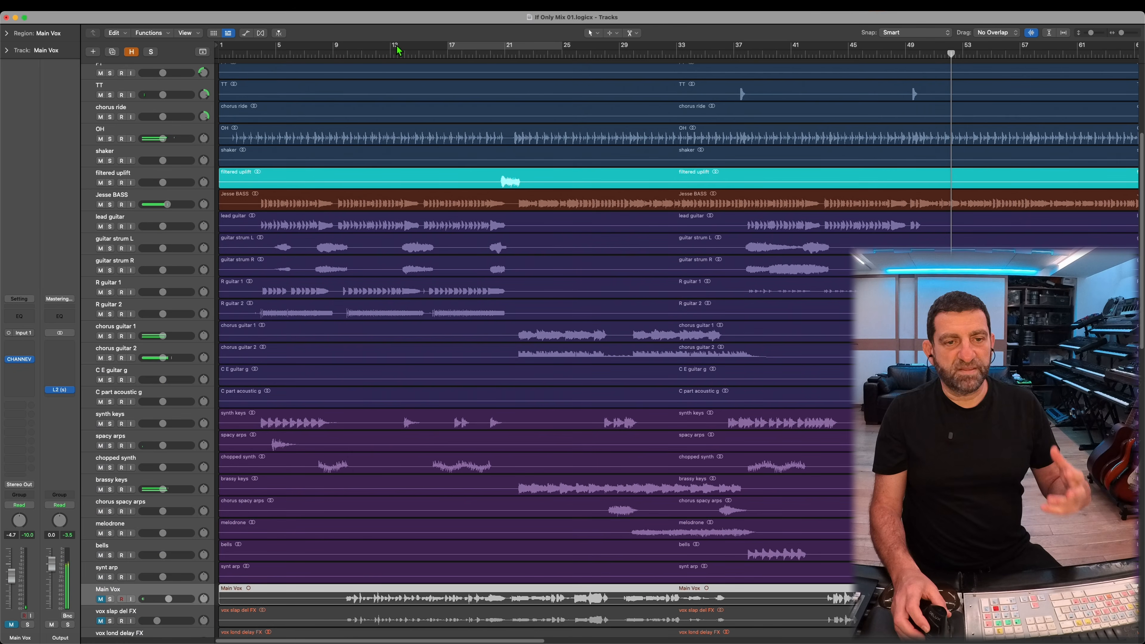
click(350, 49)
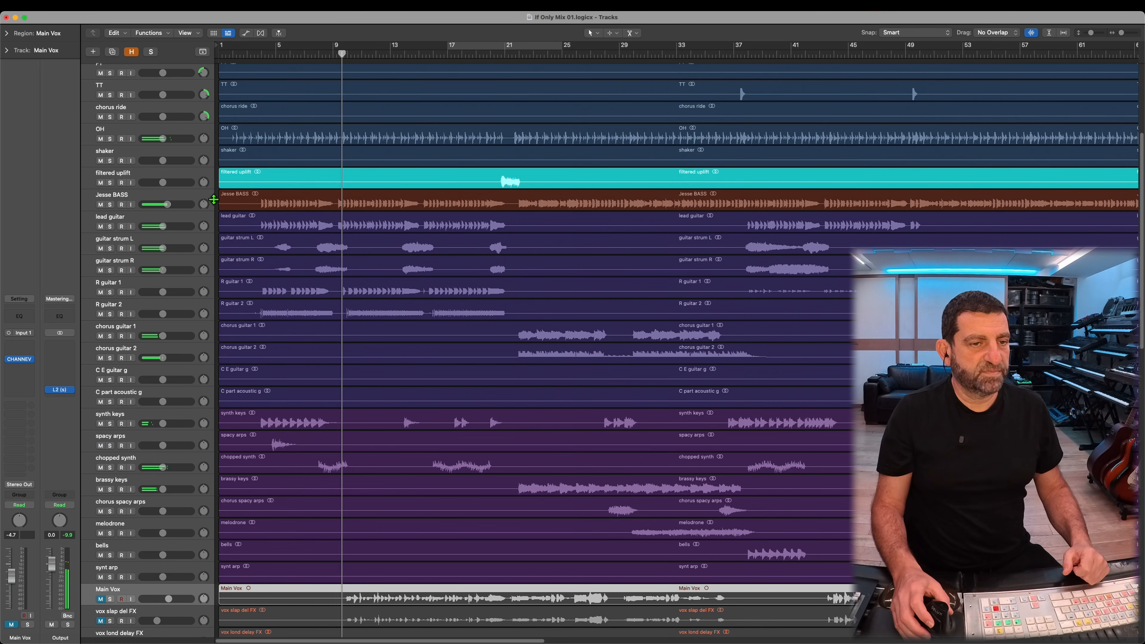
click(207, 206)
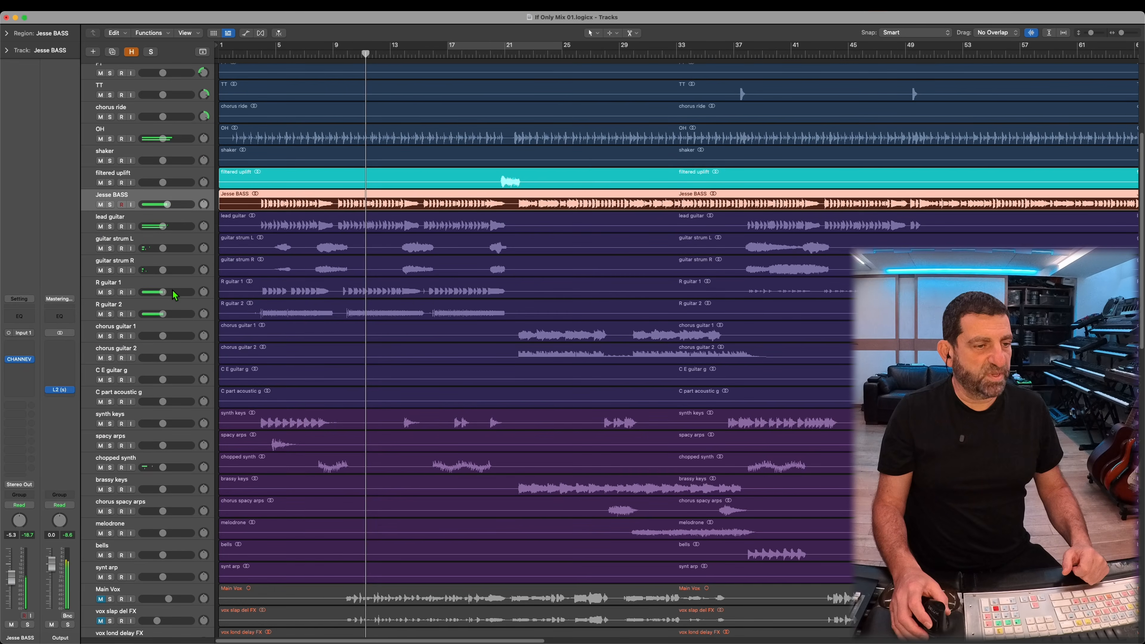
click(173, 293)
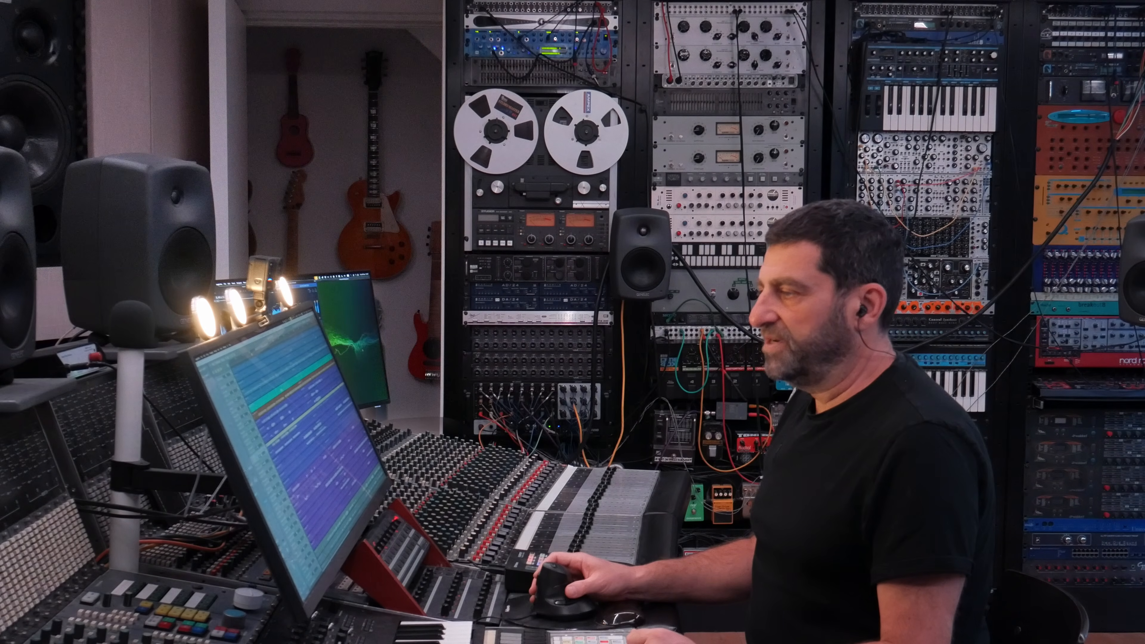
click(163, 200)
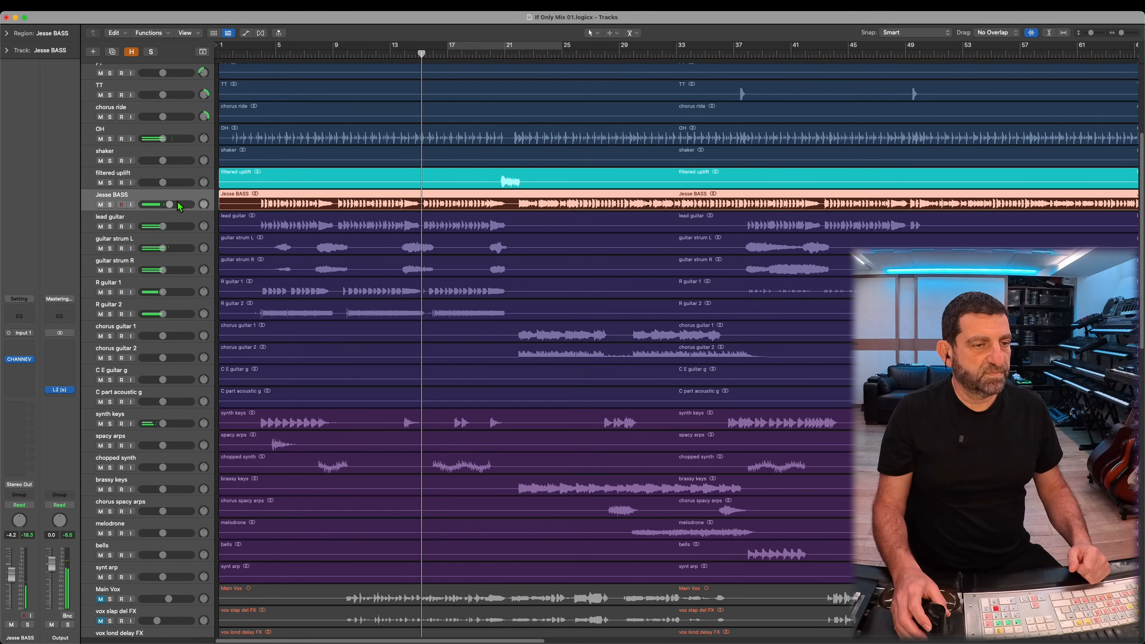
drag(180, 206, 185, 204)
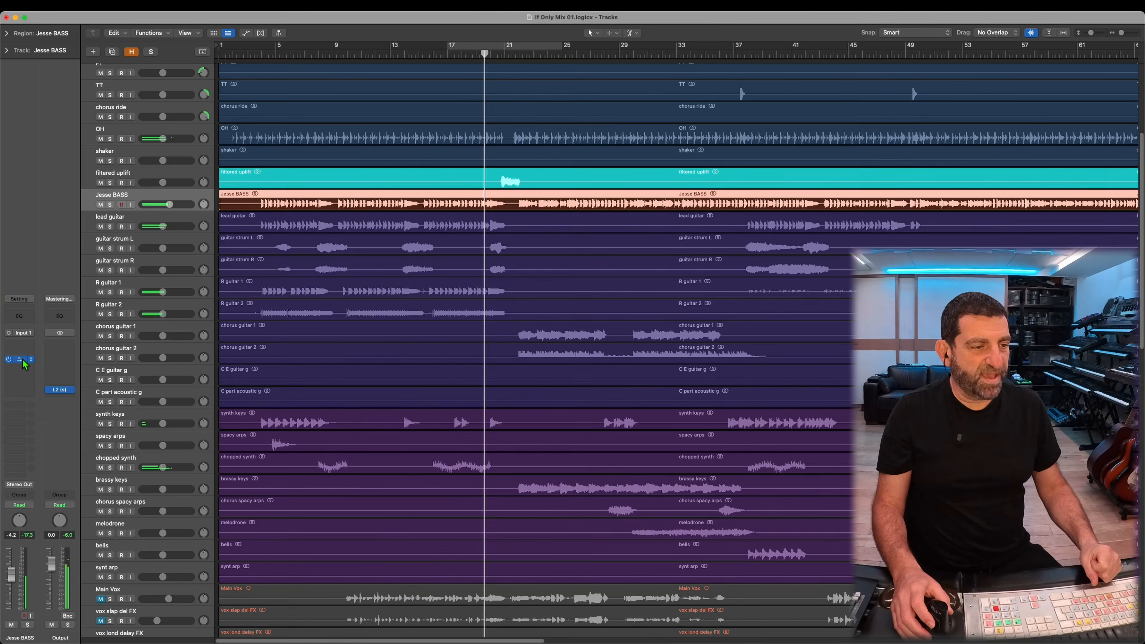
- In the Jesse BASS track's CHANNEV, adjust the mic pre low-cut filter and the C-64 compressor's threshold, ratio and release
click(20, 360)
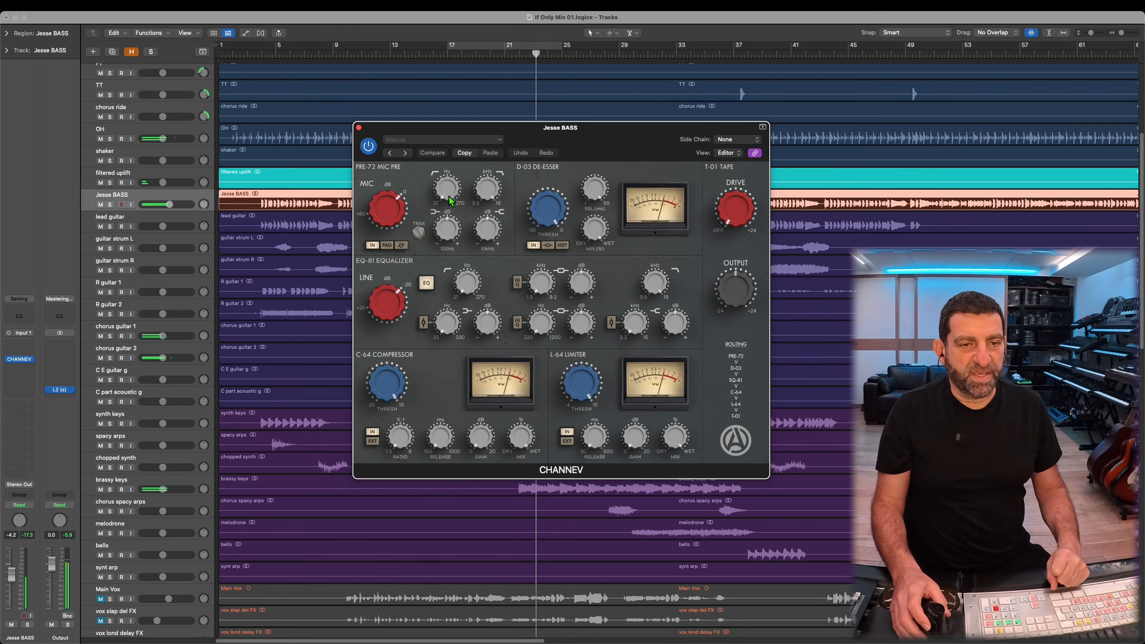
drag(456, 175, 454, 141)
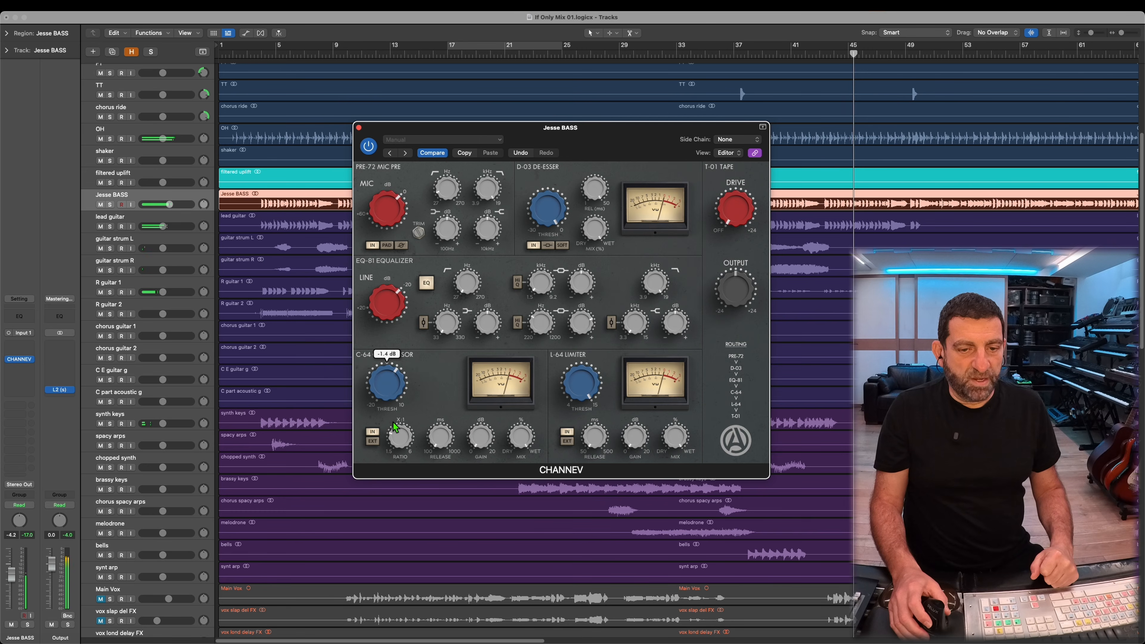
click(264, 56)
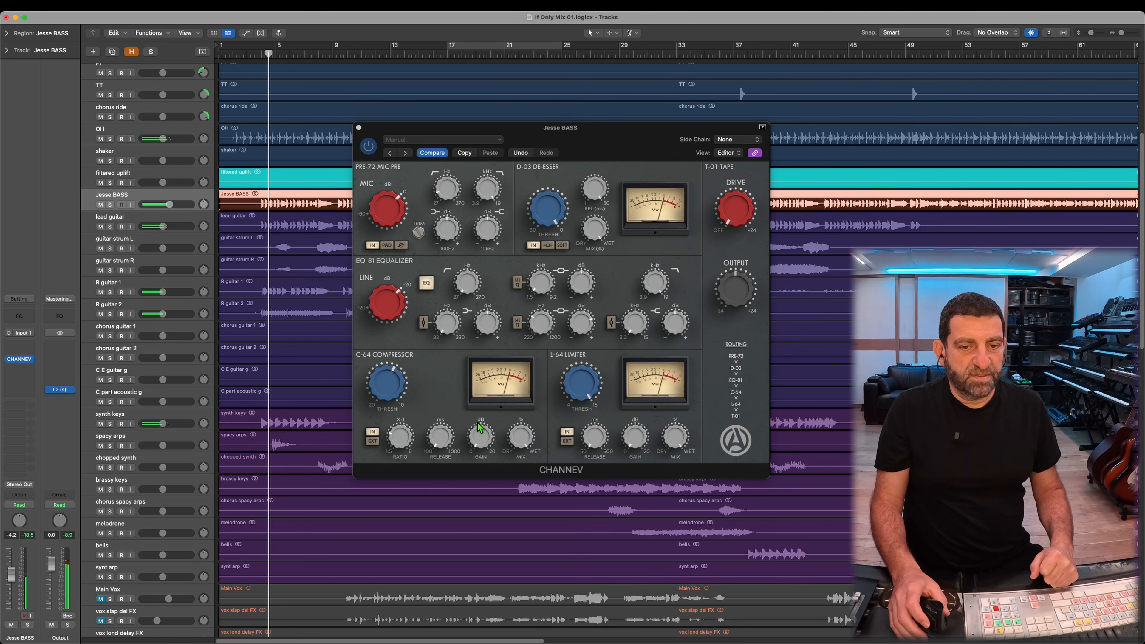
drag(442, 451, 449, 375)
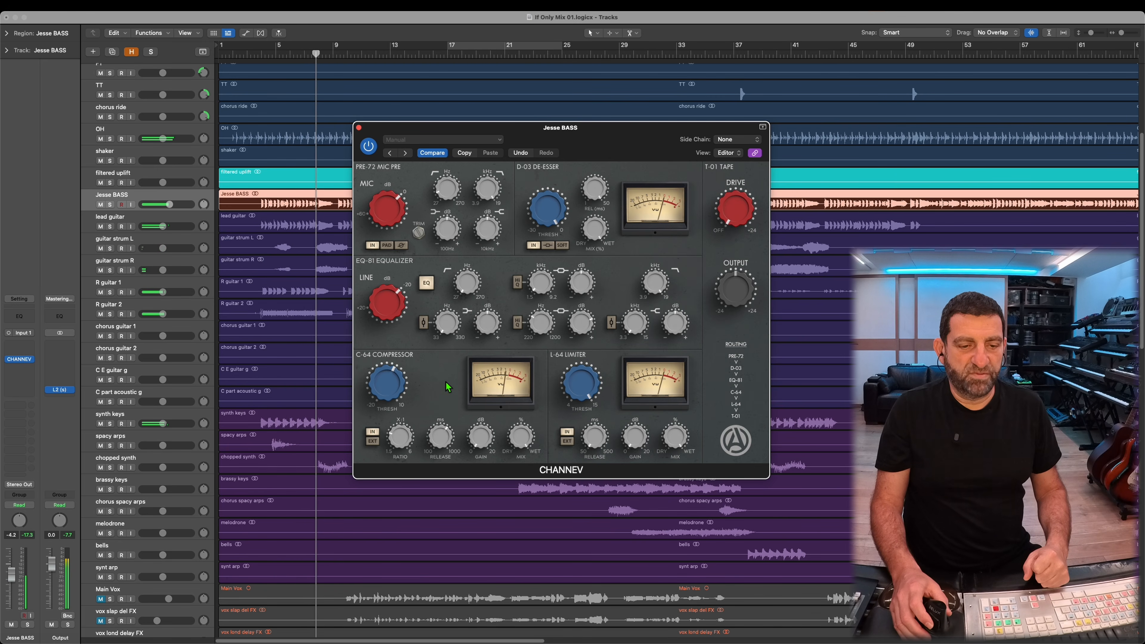
click(401, 436)
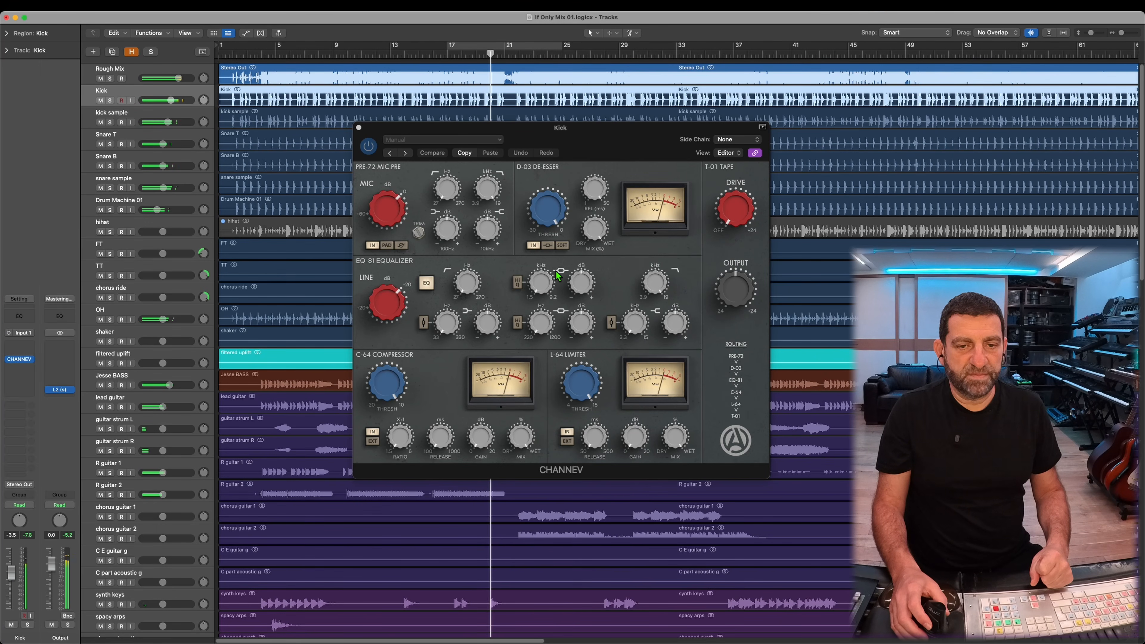
- In the Kick track's EQ-81, adjust the upper-mid gain and cut the low mids with that band's Q switch engaged
mouse_move(582, 296)
mouse_down()
mouse_move(591, 260)
mouse_move(544, 259)
mouse_move(583, 302)
mouse_up()
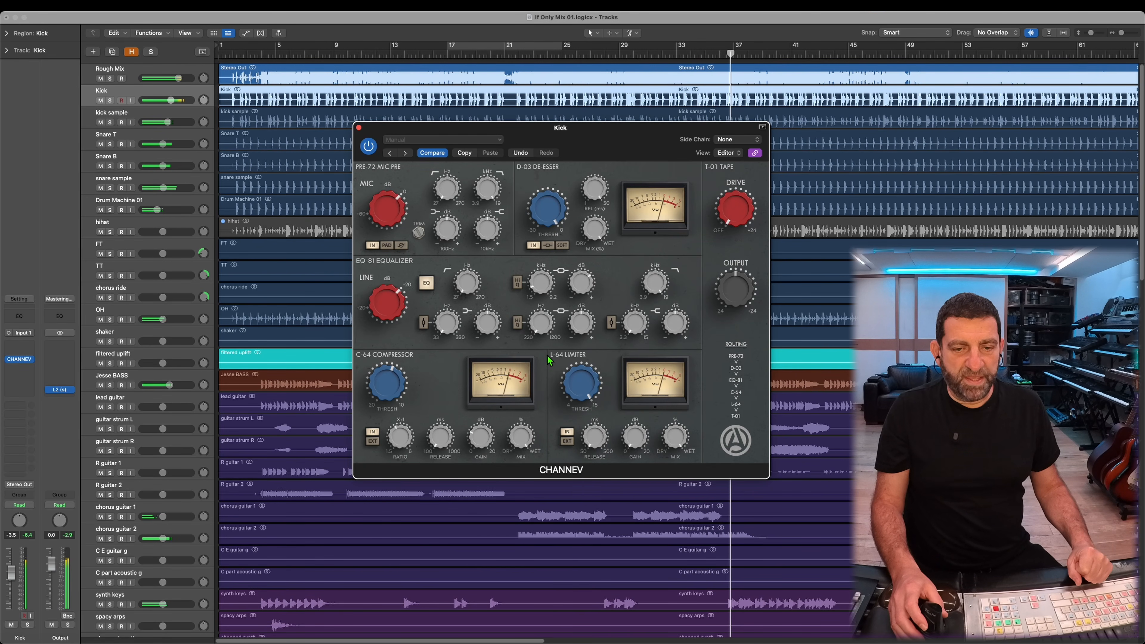
drag(590, 314, 578, 345)
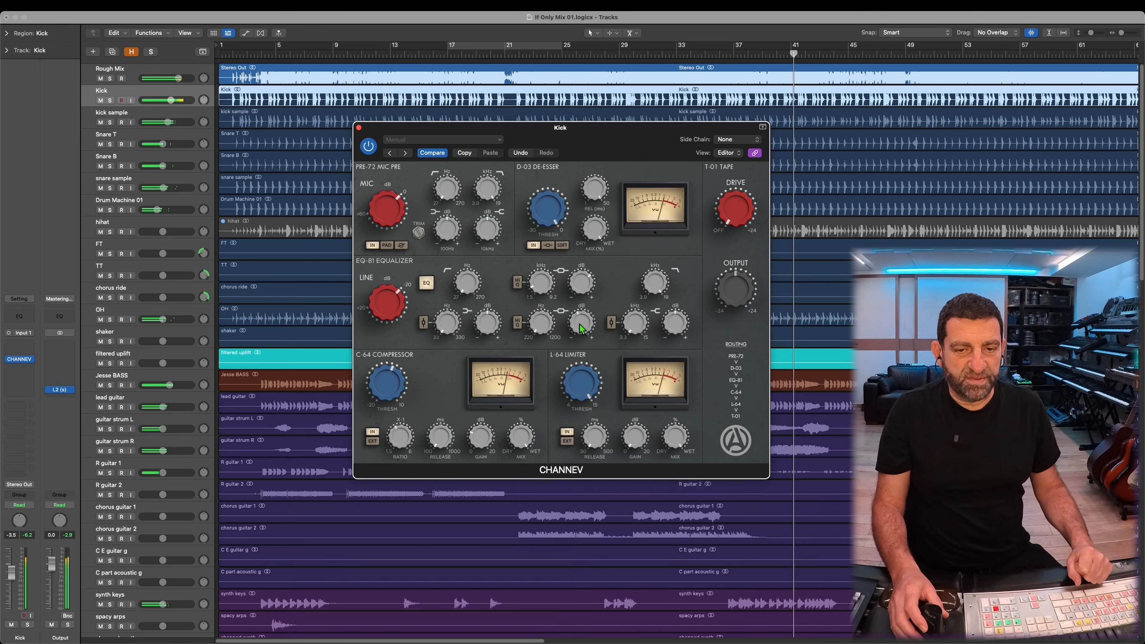
click(518, 324)
drag(580, 332, 579, 332)
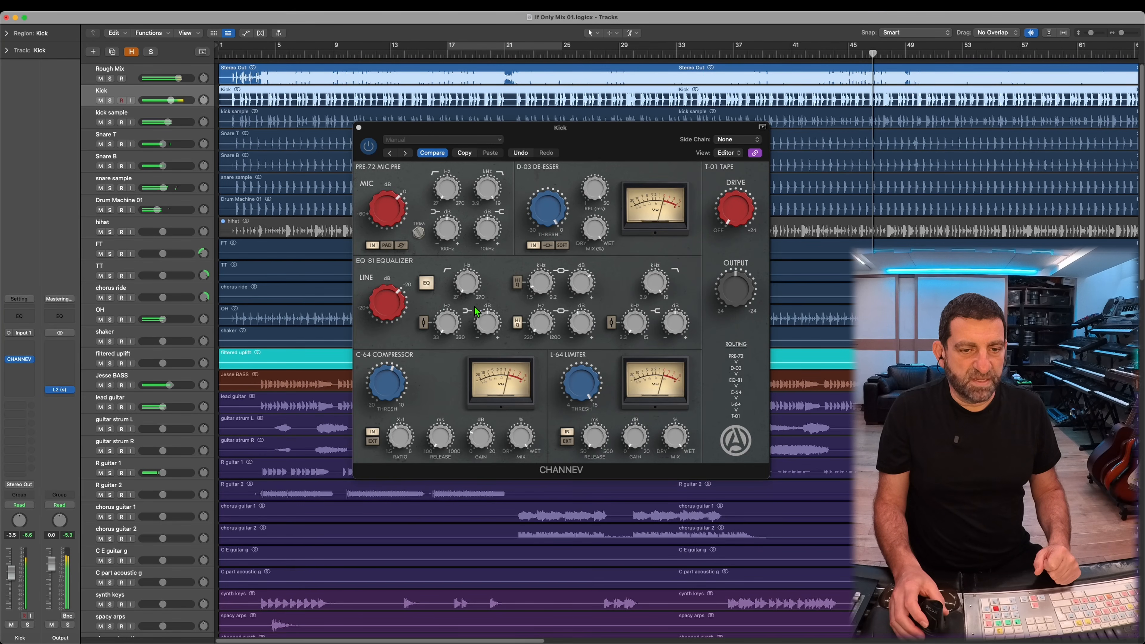
- Adjust the low-band gain of the Kick's EQ-81 and the 10 kHz gain of its PRE-72 mic pre
click(452, 330)
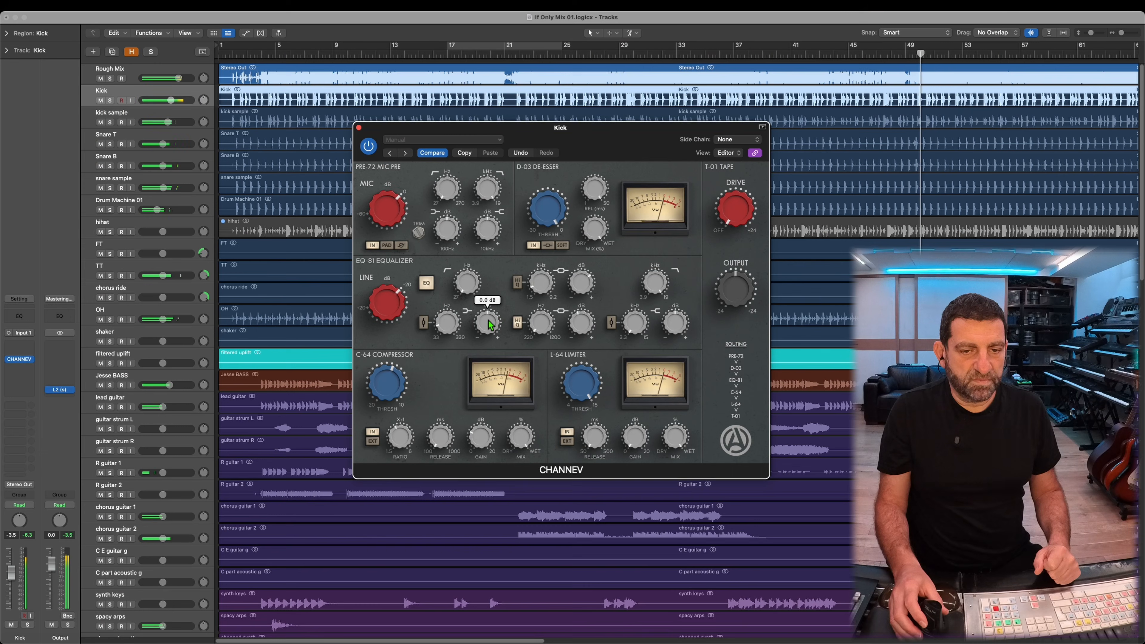
drag(488, 320, 467, 276)
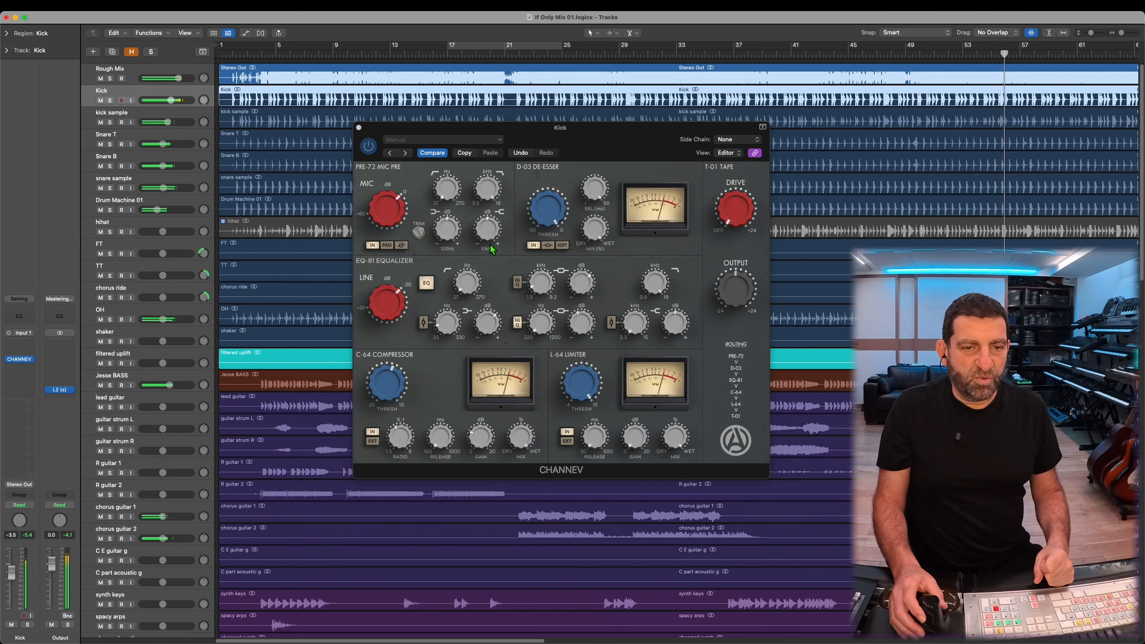
click(498, 226)
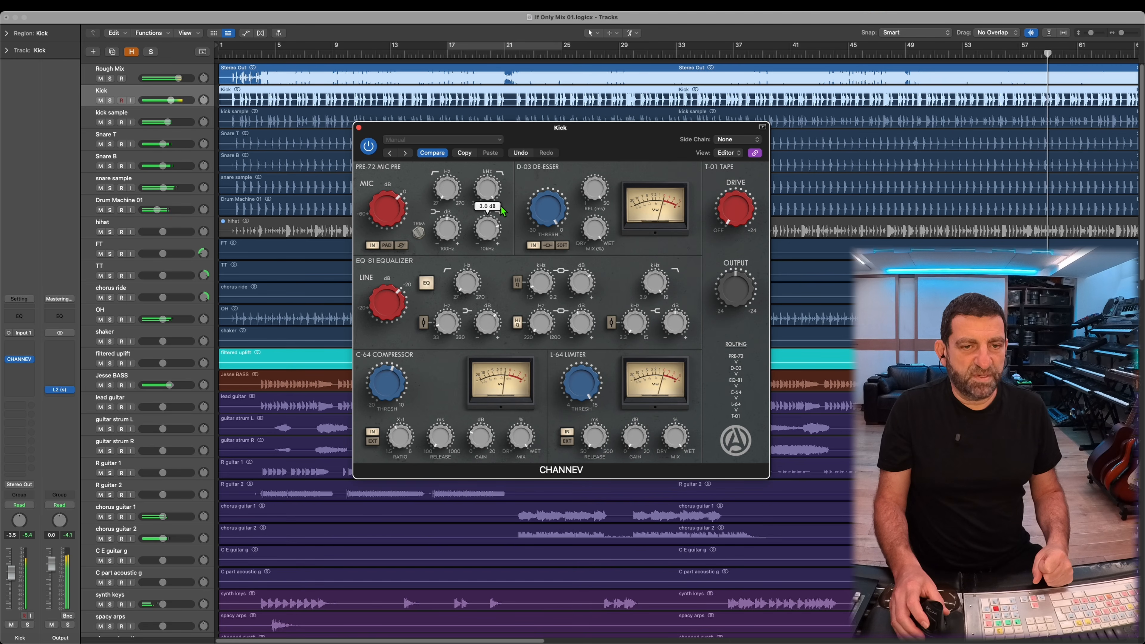
drag(502, 210, 492, 237)
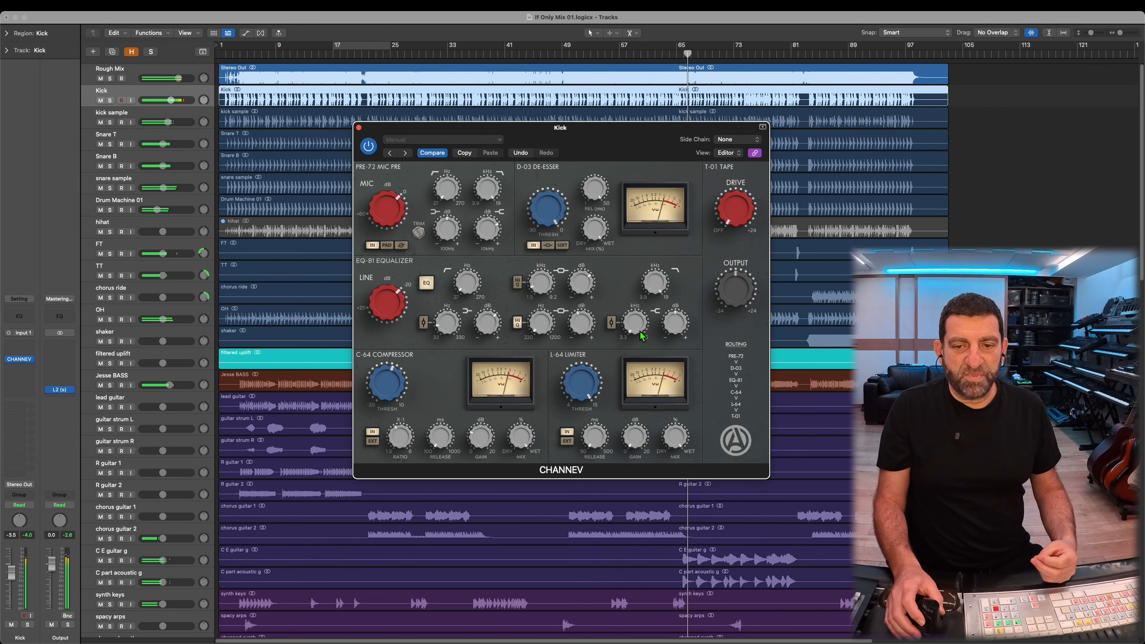
mouse_move(643, 322)
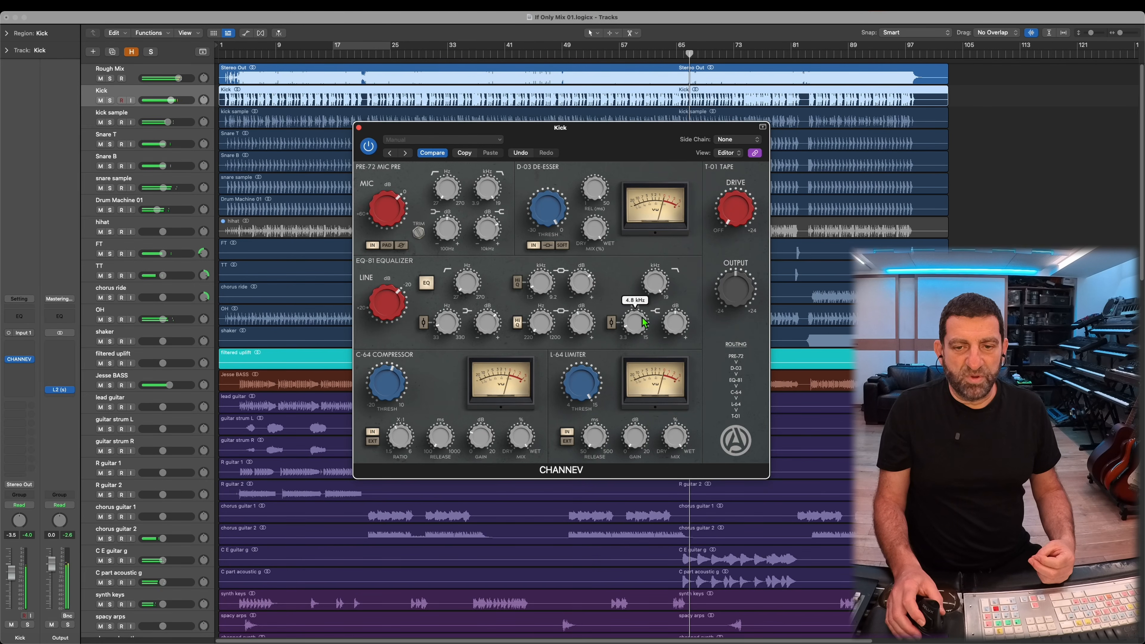
mouse_move(687, 310)
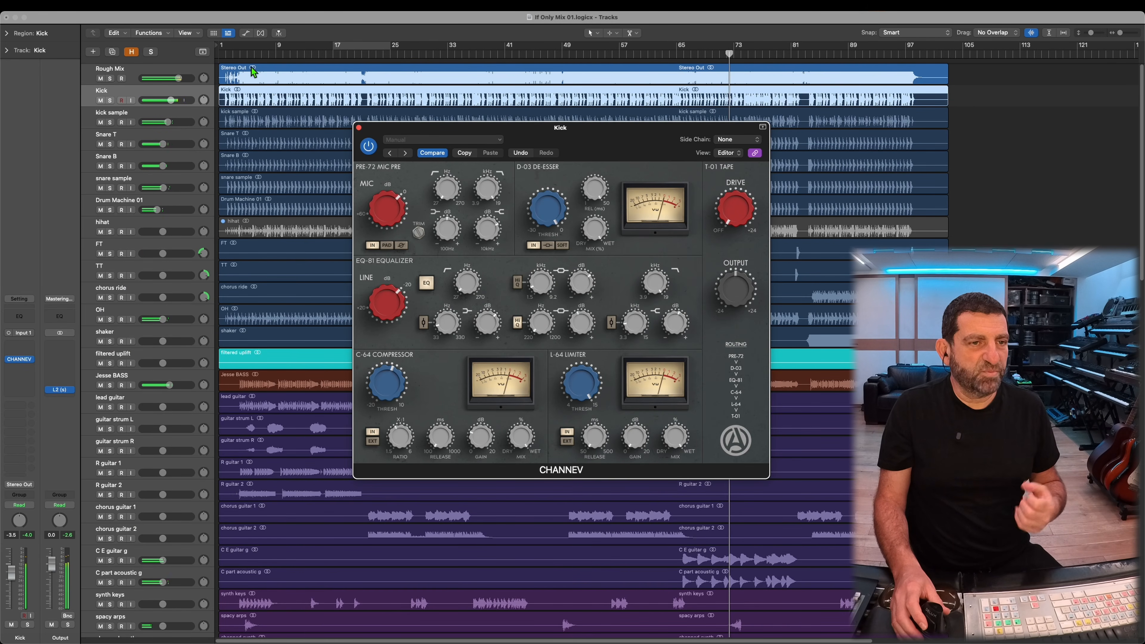
- Replay the song from near its start and raise the kick sample volume to -3.7 dB
click(252, 55)
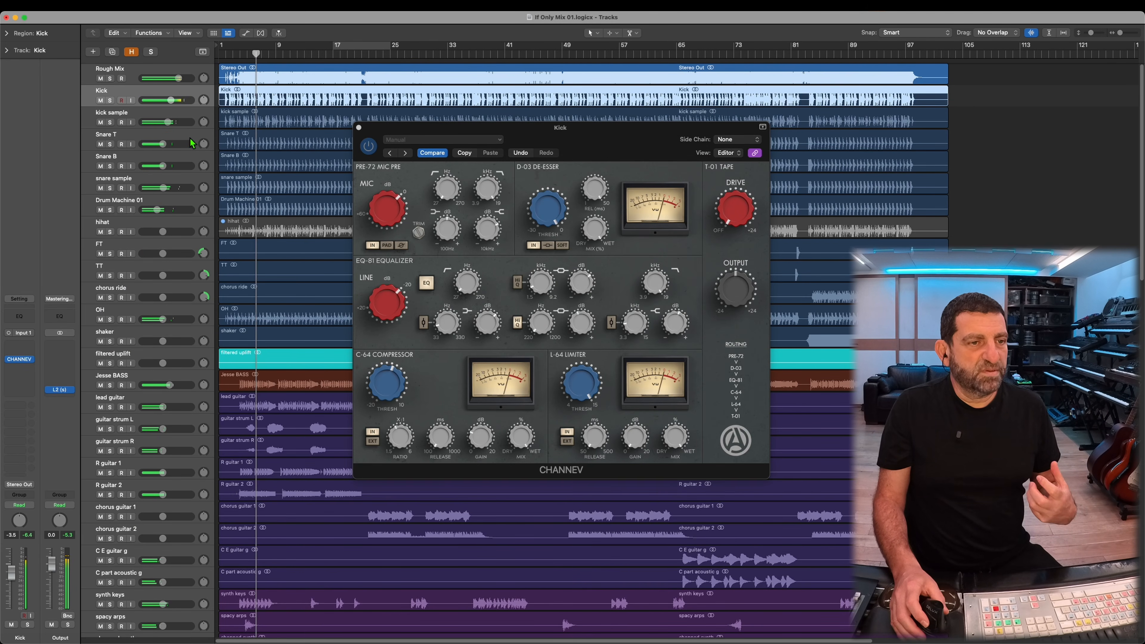
click(182, 121)
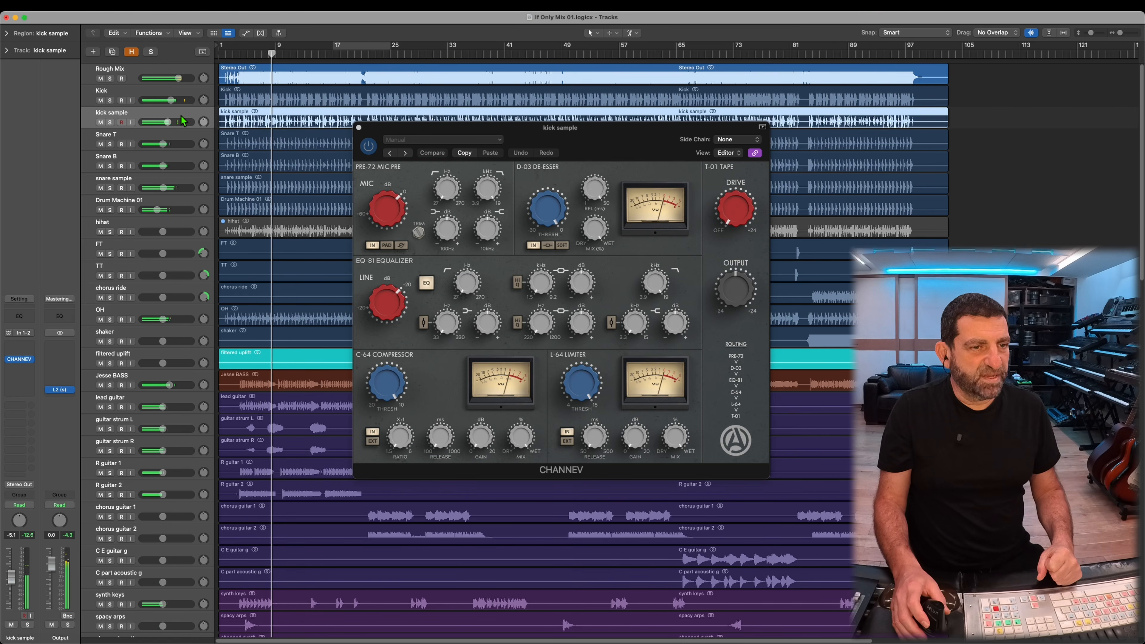
mouse_move(168, 122)
mouse_down()
mouse_move(183, 122)
mouse_move(169, 123)
mouse_up()
- In the kick sample's CHANNEV, set the mic pre low-cut filter to 79 Hz and lower the C-64 compressor threshold
drag(446, 189, 451, 175)
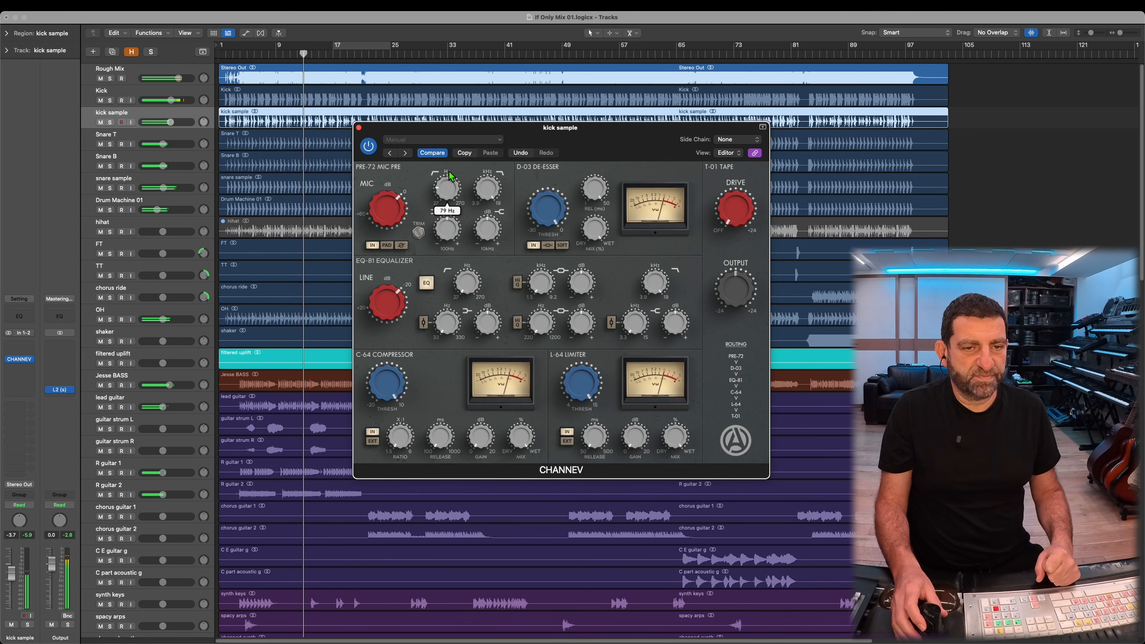
drag(386, 382, 402, 456)
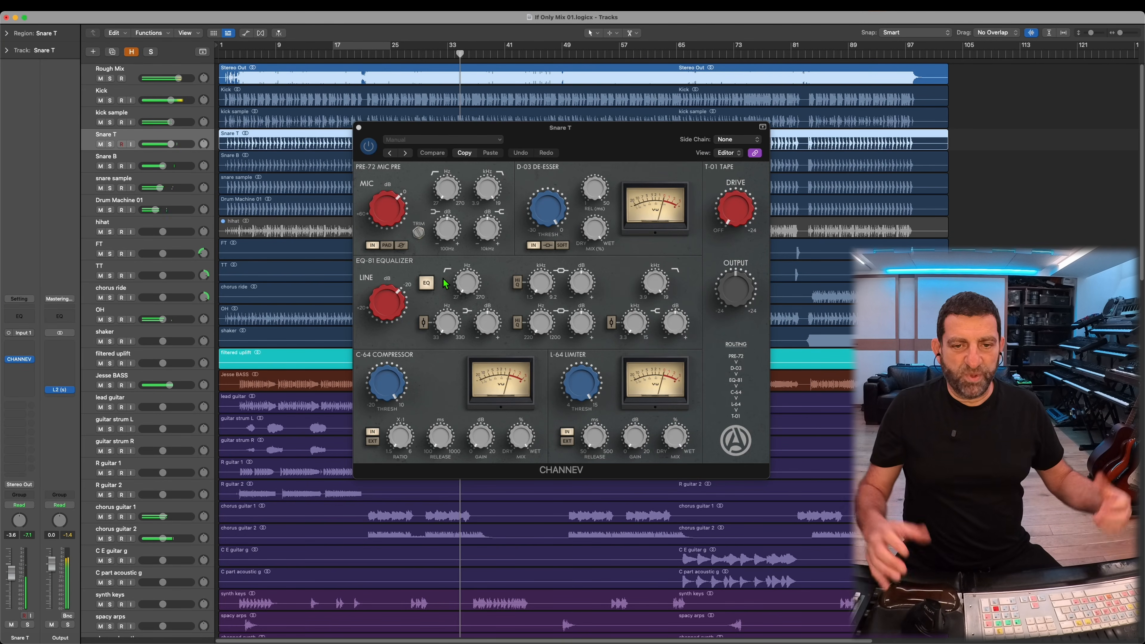
- Set the Snare T's C-64 compressor threshold to -6.1 dB with its ratio adjusted, and bring the track volume to -3.3 dB
drag(385, 392, 378, 481)
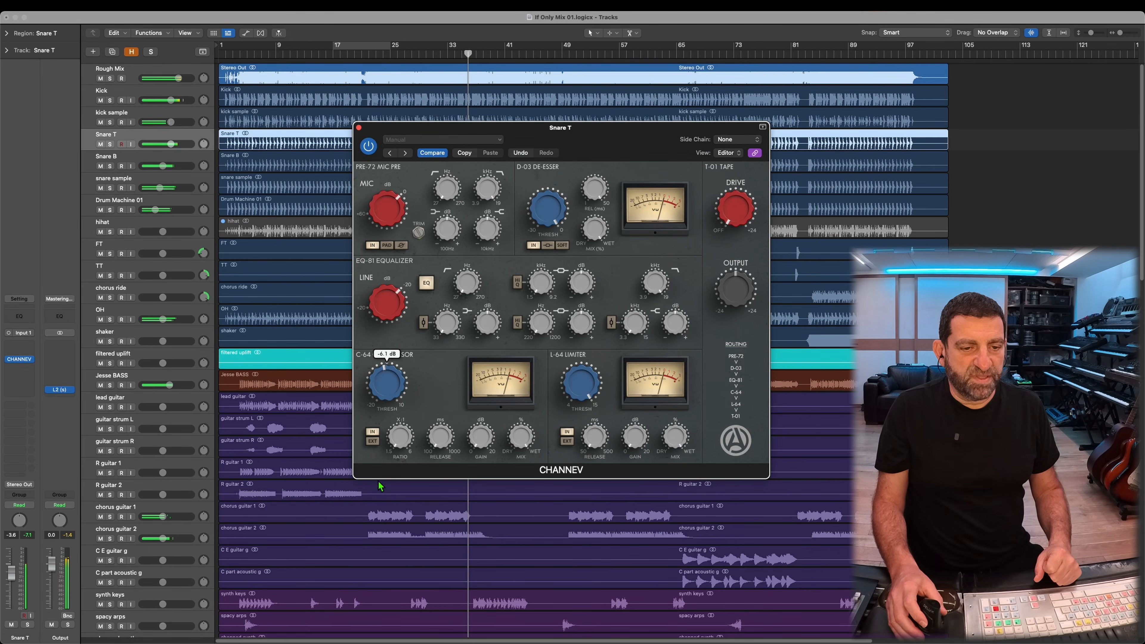
drag(408, 443, 408, 438)
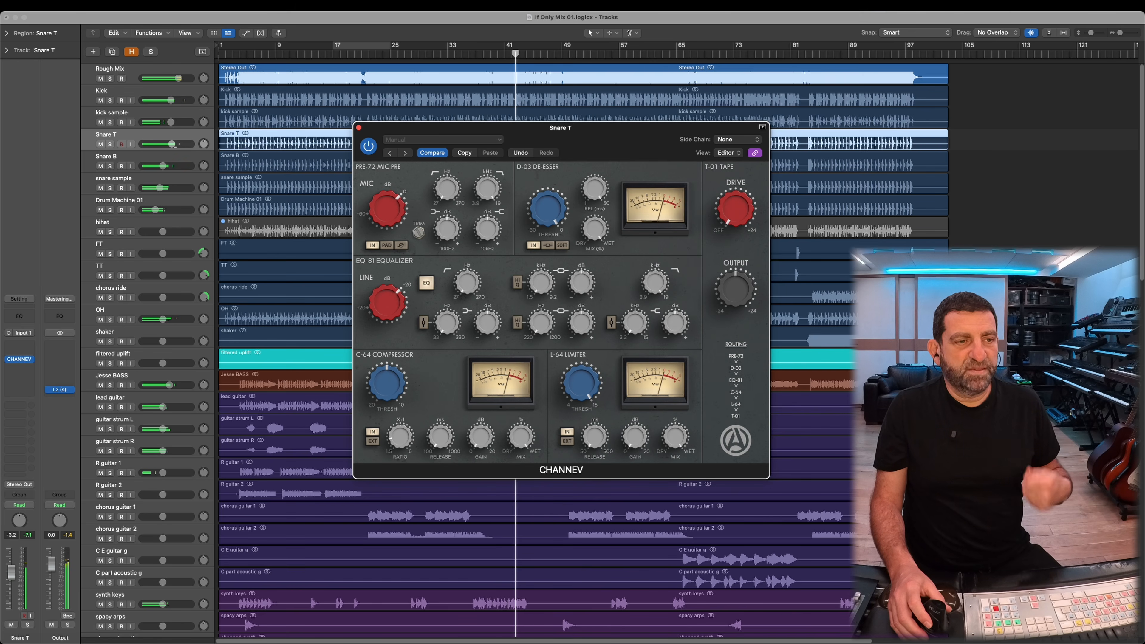
drag(174, 145, 172, 145)
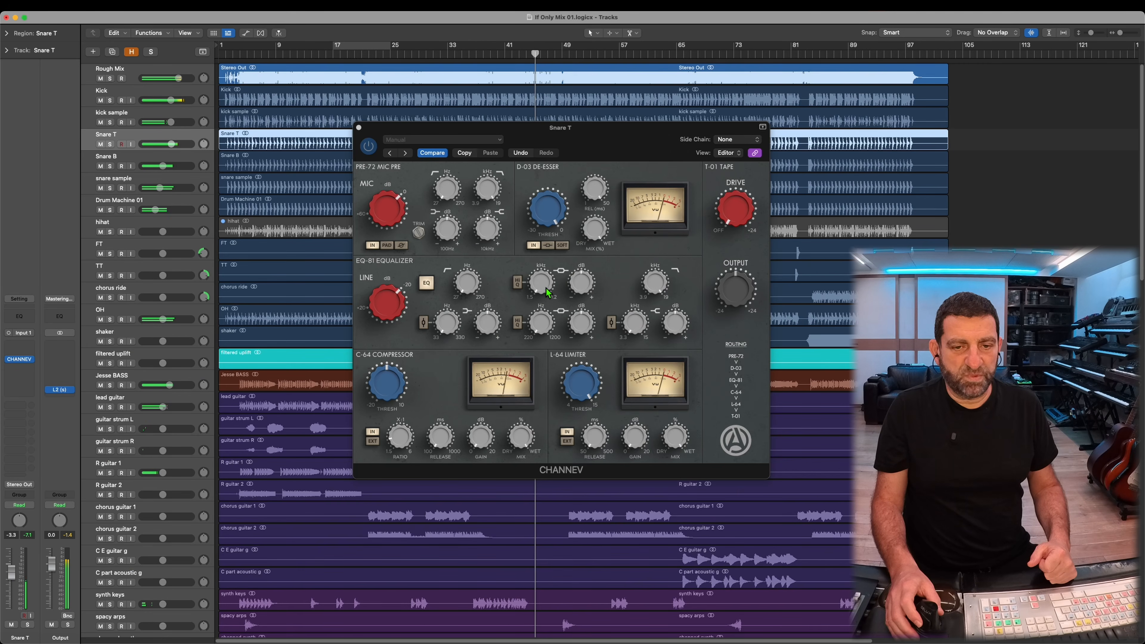
- In the Snare T's EQ-81, adjust the upper-mid band and boost the low band by 3.8 dB with its Q switch engaged
drag(547, 292, 596, 261)
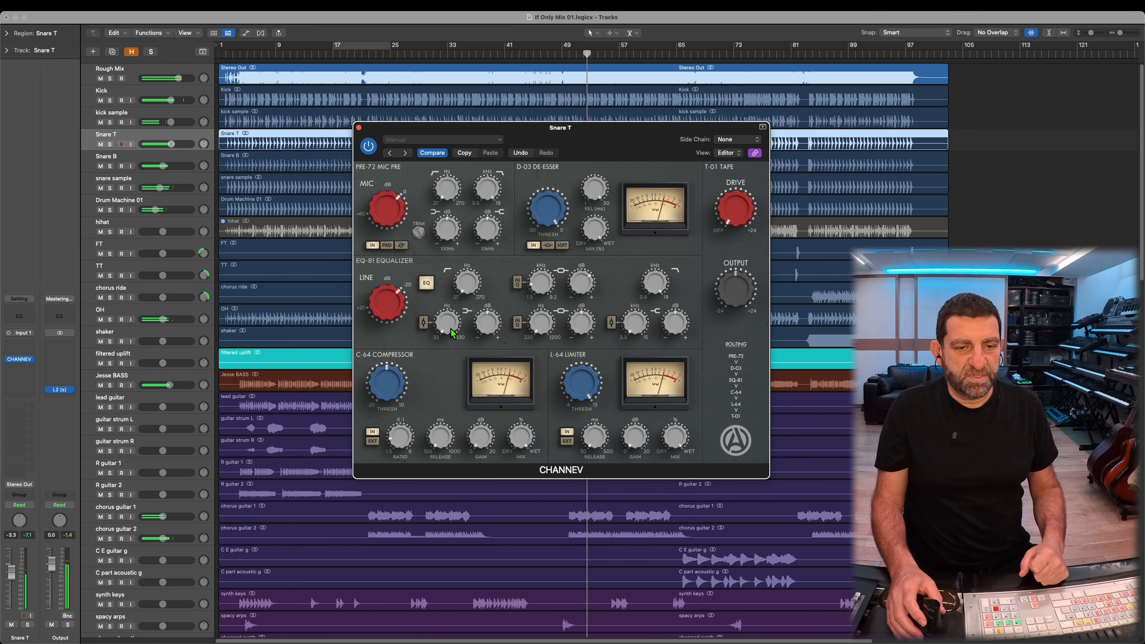
drag(454, 331, 493, 317)
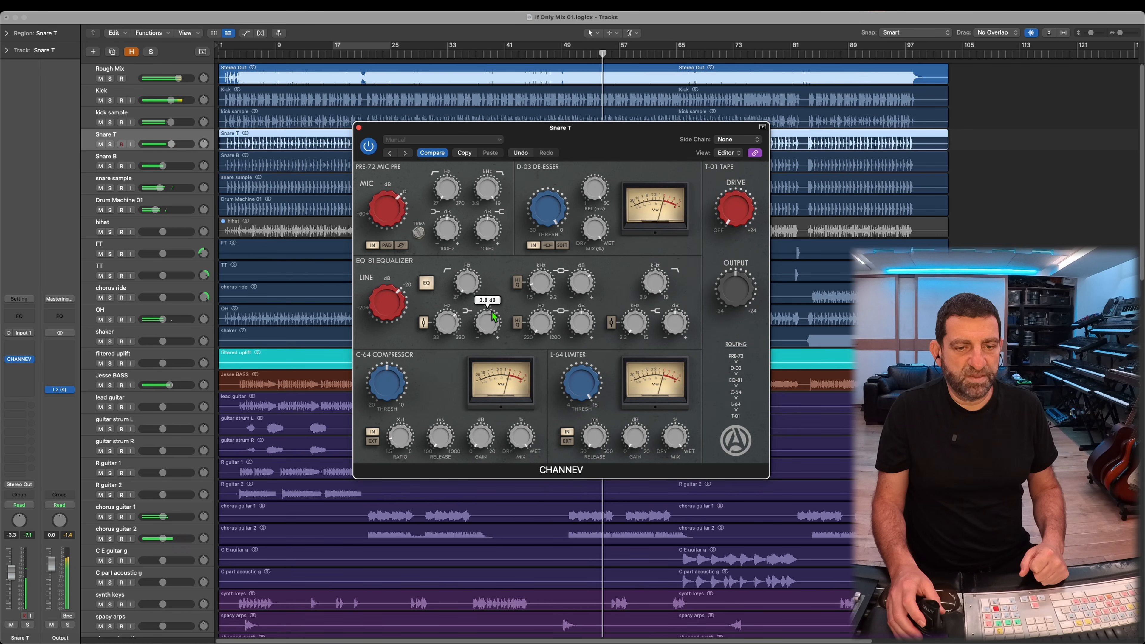
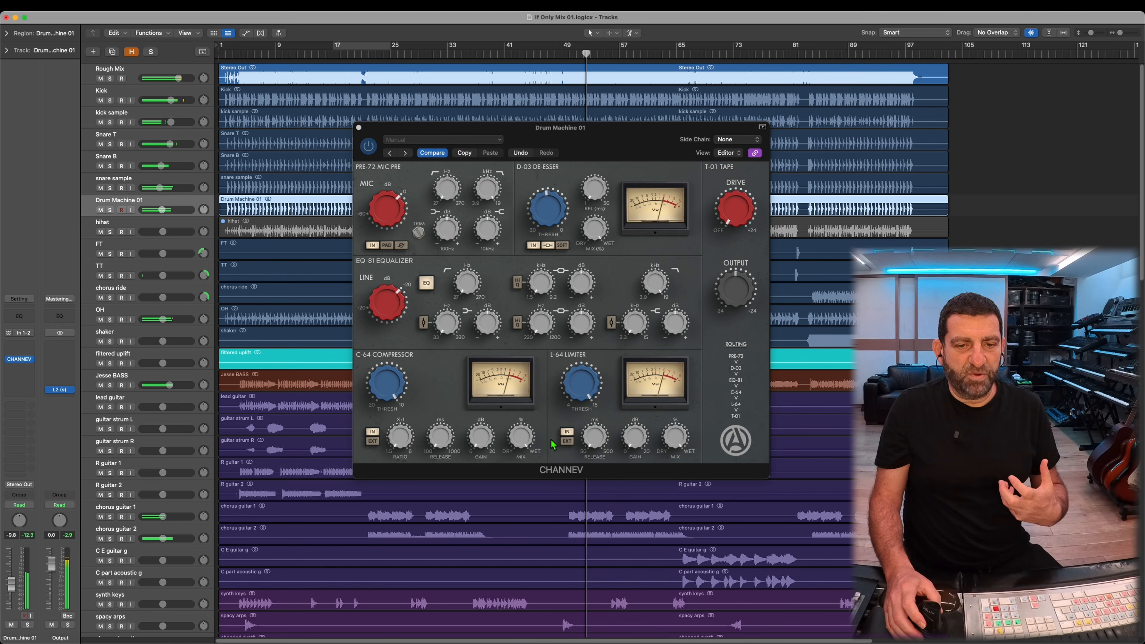
- Shape Drum Machine 01's tone with the EQ-81 low-band gain, the PRE-72 10 kHz gain and the T-01 tape drive
drag(493, 332, 453, 249)
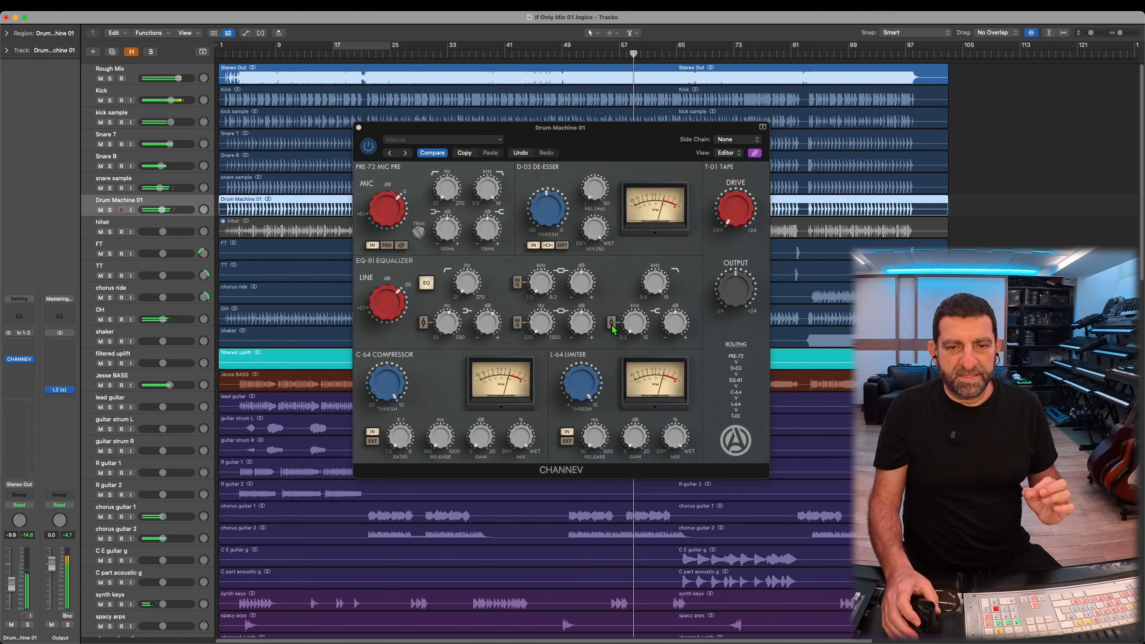
click(491, 224)
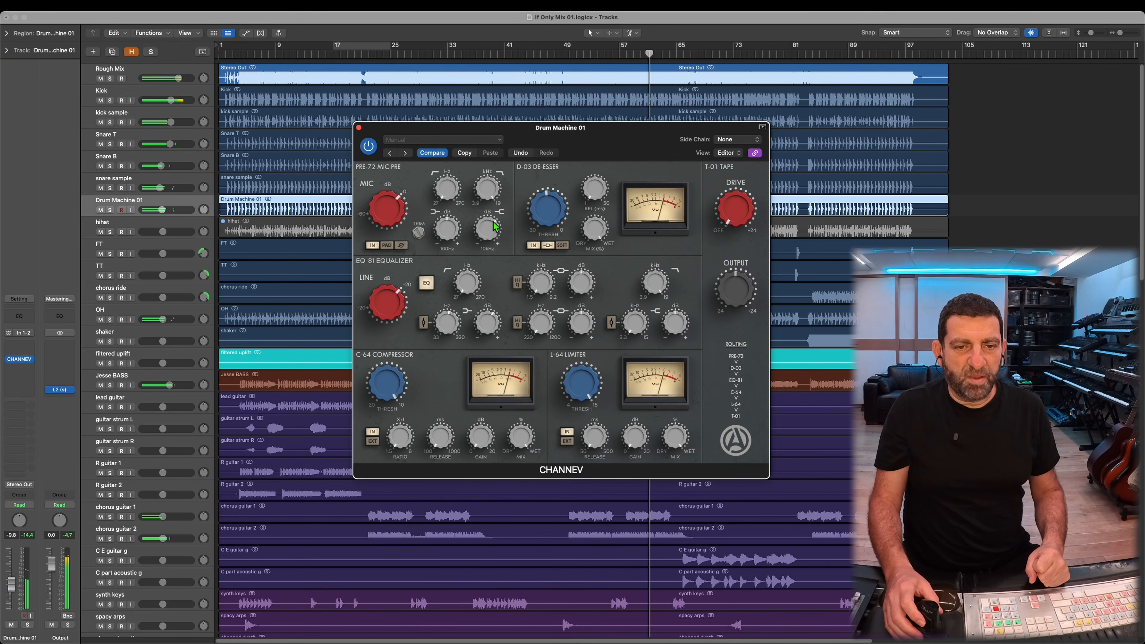
drag(494, 225, 488, 235)
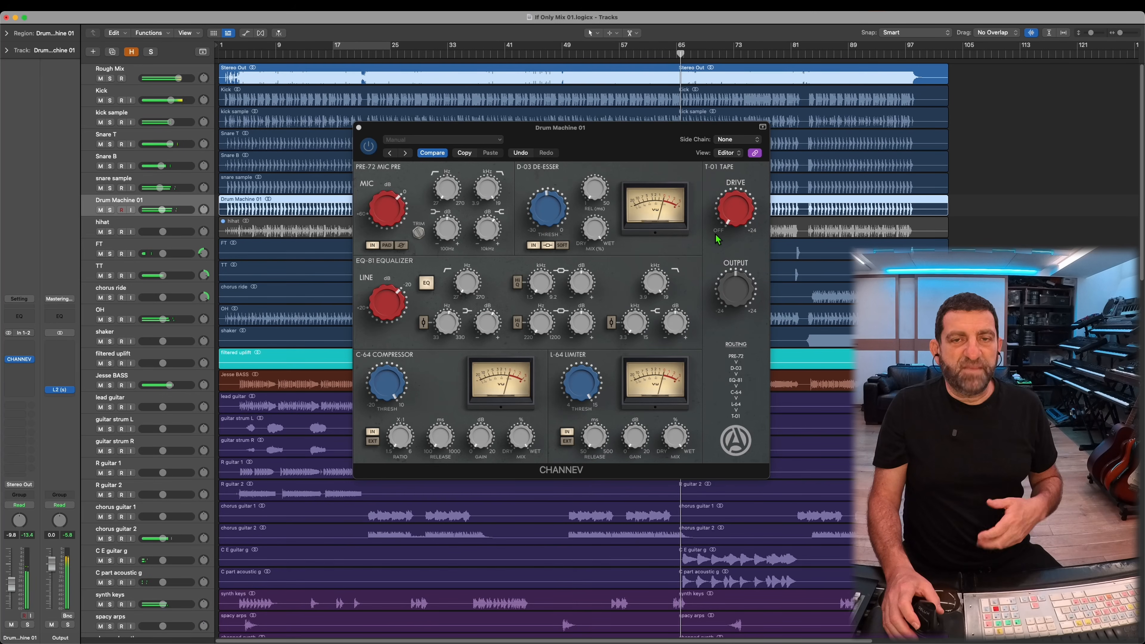
click(736, 221)
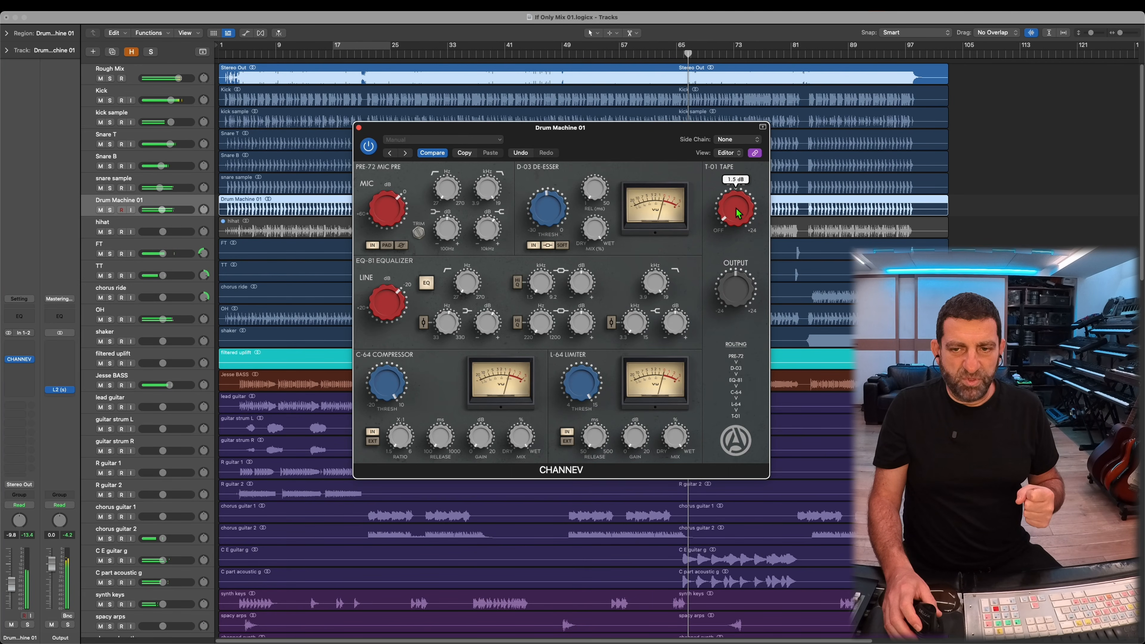
drag(736, 221, 735, 125)
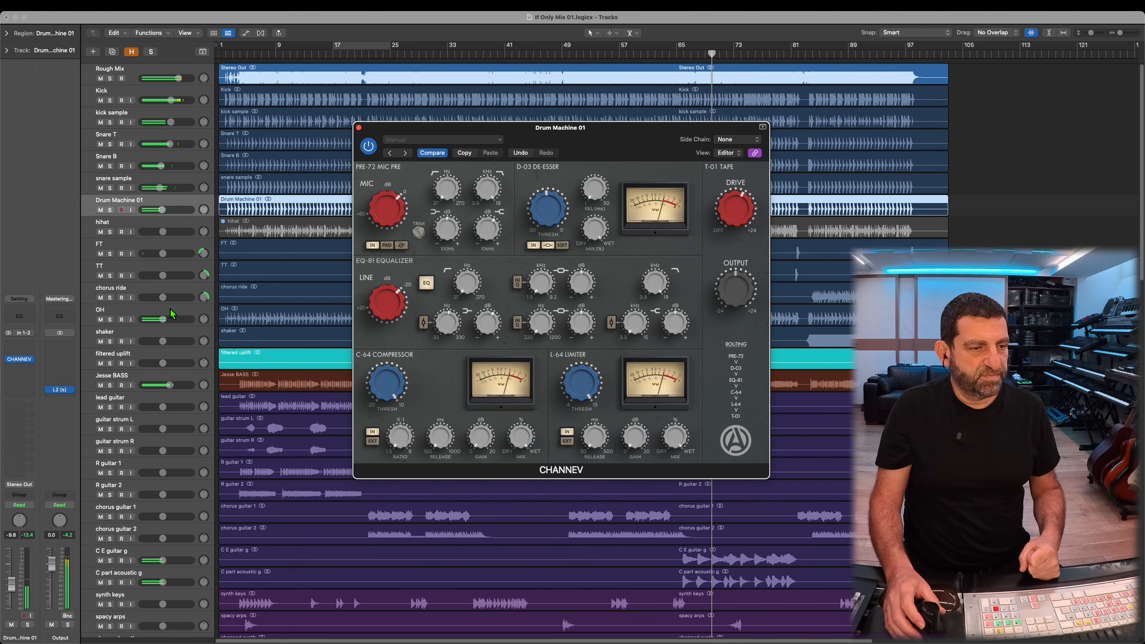
- Replay the song from near its start and adjust the OH track's C-64 compressor gain and D-03 de-esser threshold
click(189, 313)
click(295, 56)
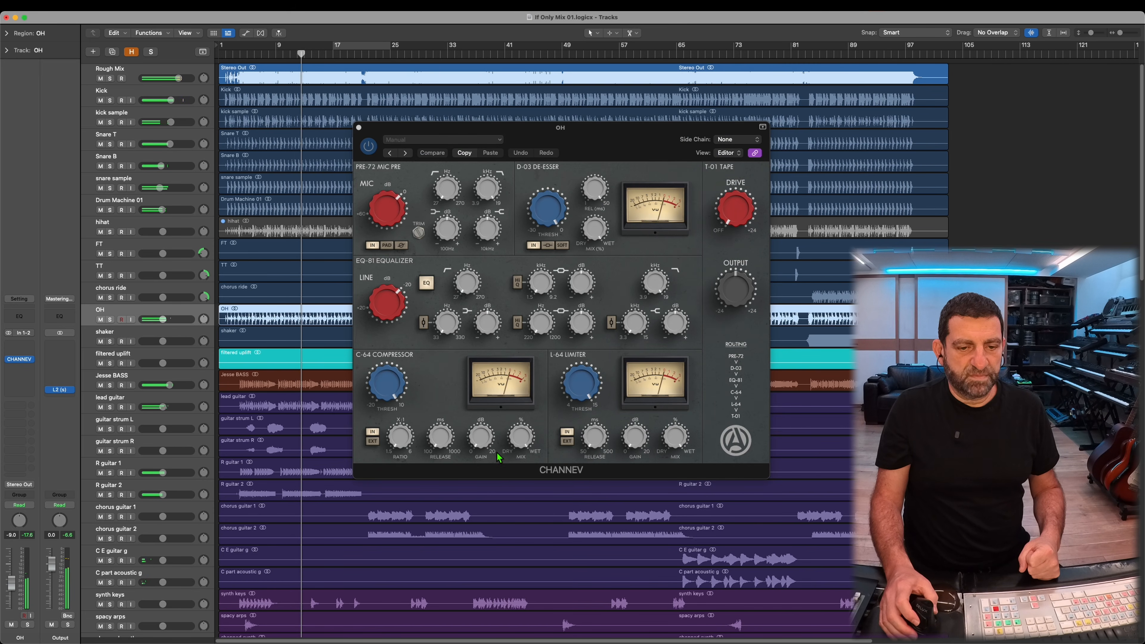
drag(481, 437, 498, 360)
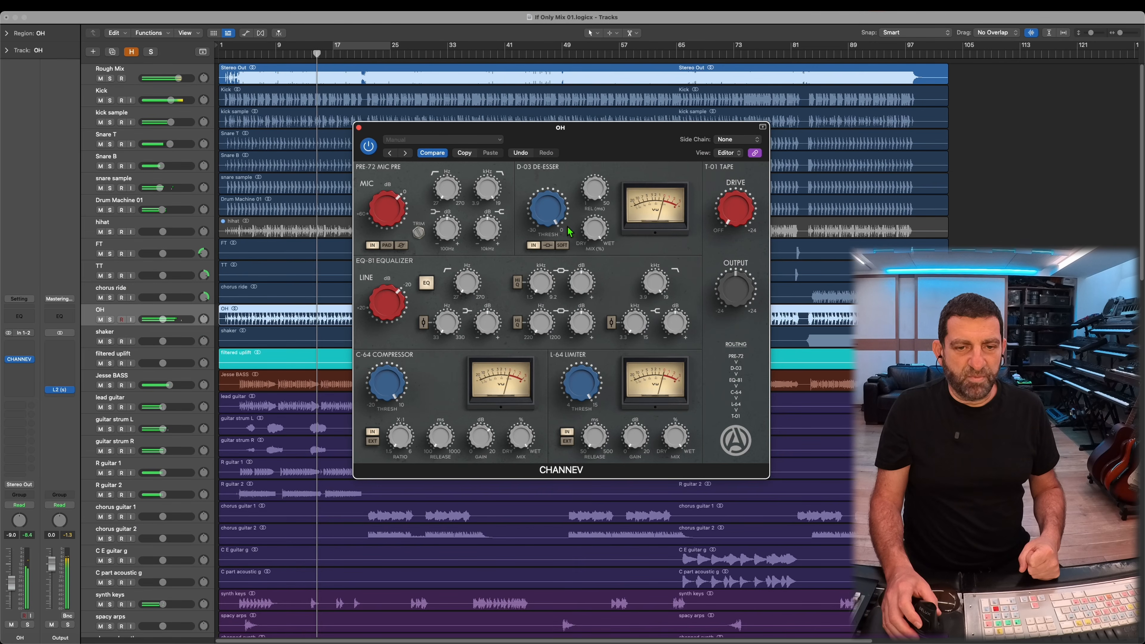
drag(548, 212, 546, 282)
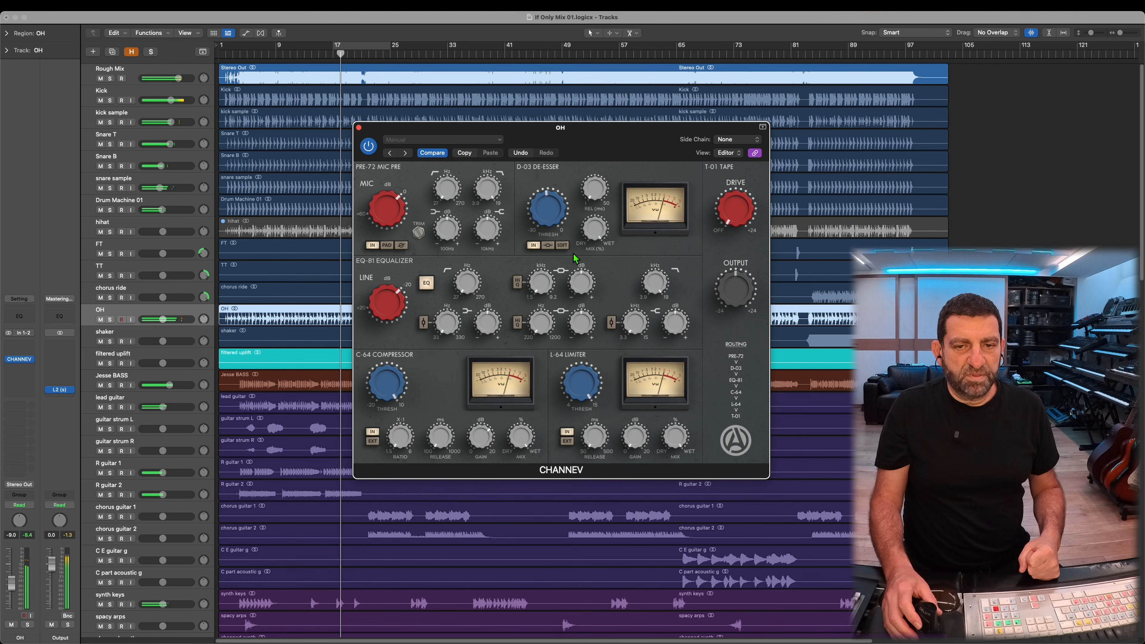
drag(548, 213, 548, 247)
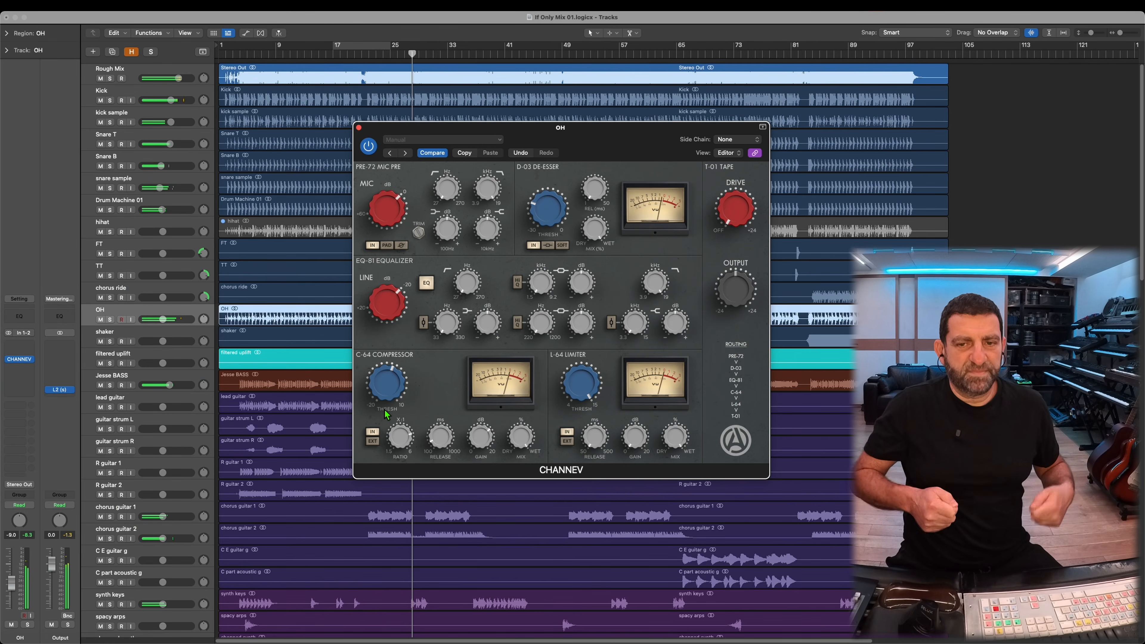
drag(485, 436, 485, 470)
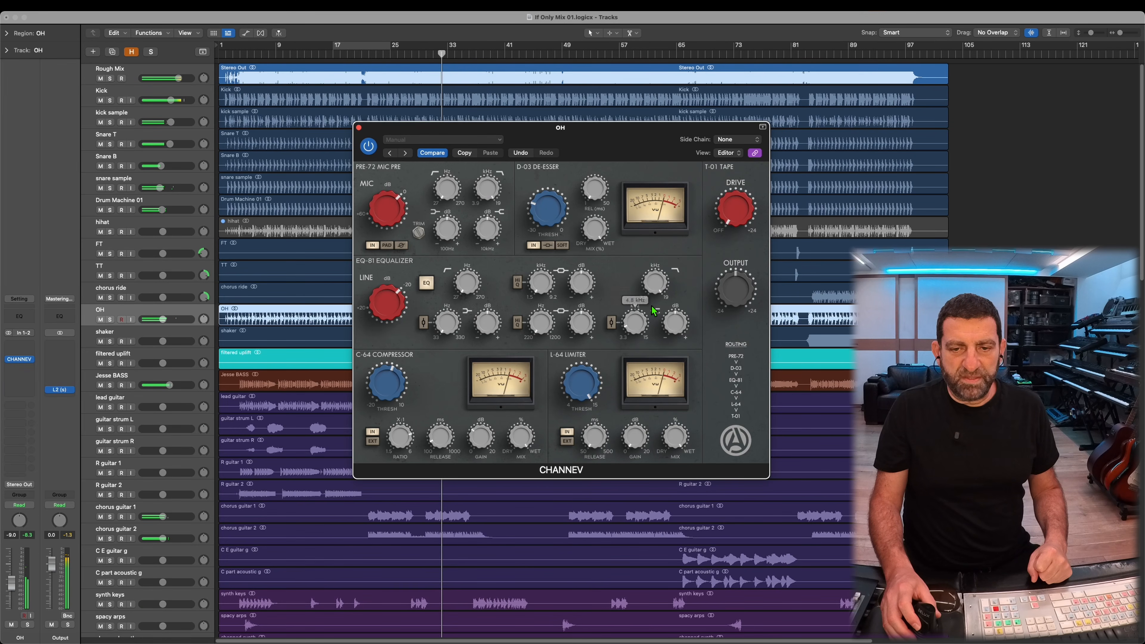
- Adjust the high-band frequency and gain of the OH track's EQ-81 with that band's Q switch engaged
drag(654, 311, 660, 266)
drag(681, 308, 682, 307)
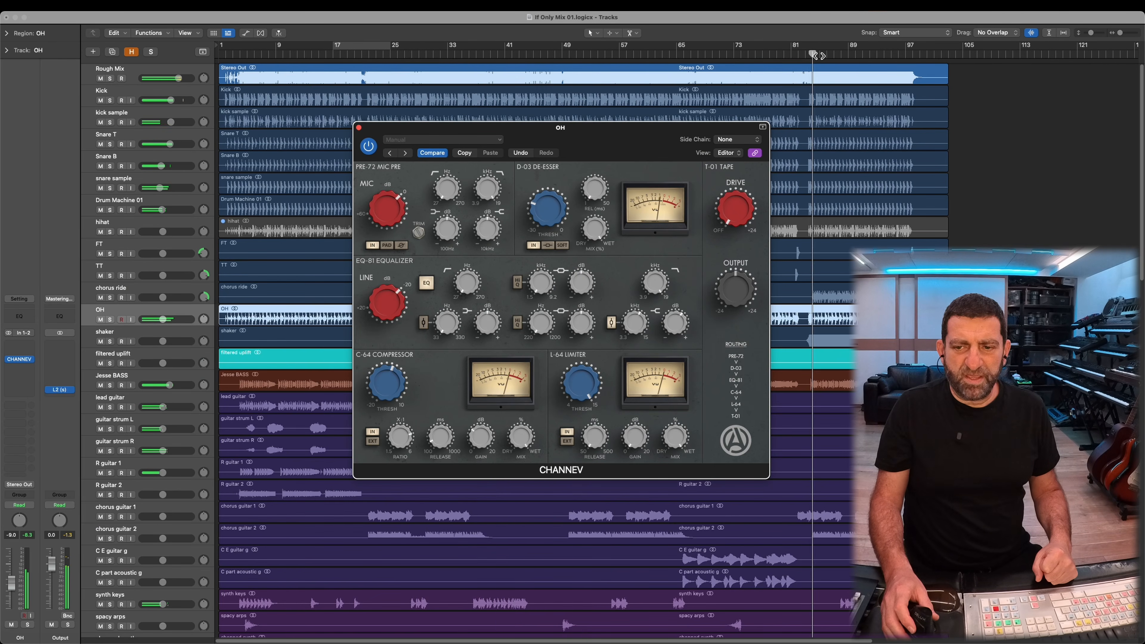
- Lower the volumes of the shaker and chorus ride tracks while playing the section where both are present
click(176, 339)
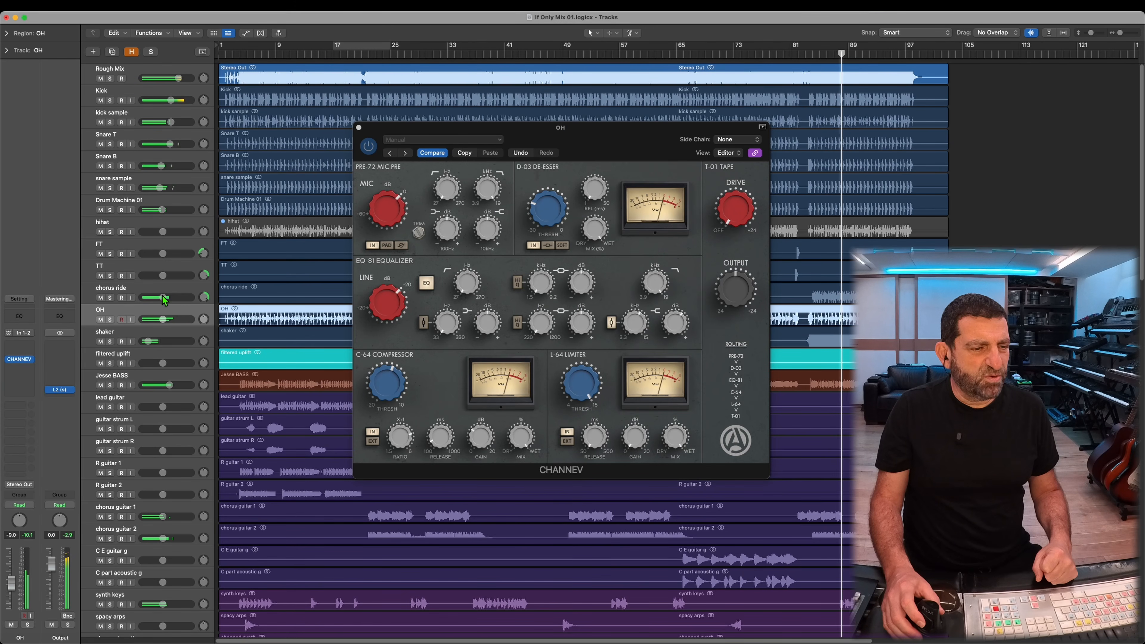
drag(162, 298, 110, 297)
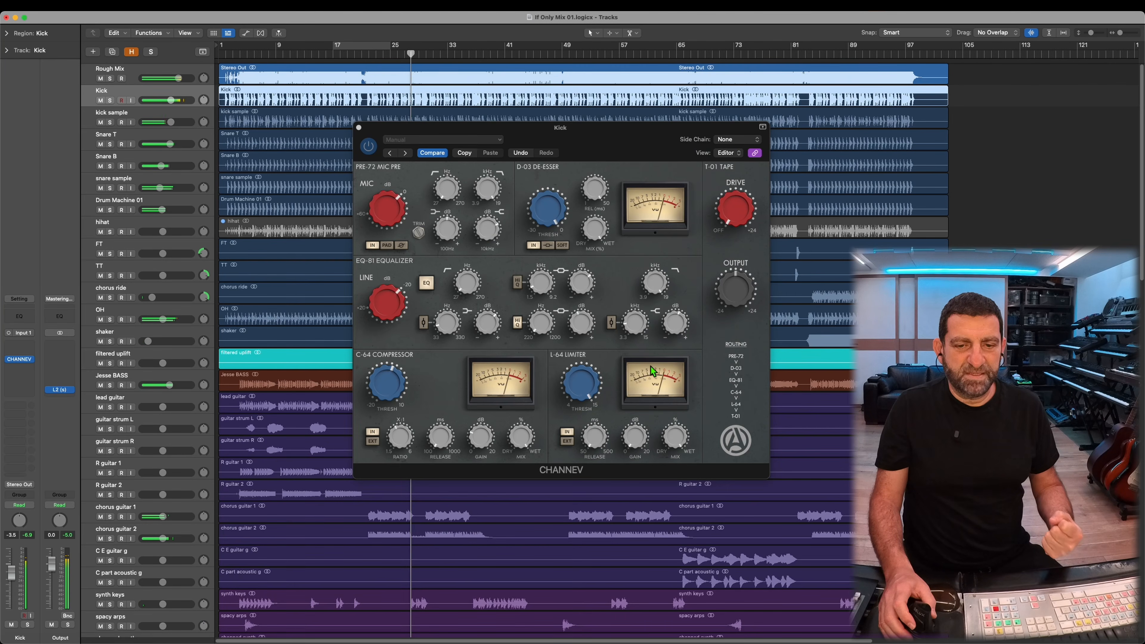
- Set the Kick's L-64 limiter threshold to 11.7 dB and adjust the makeup gain of its C-64 compressor
drag(582, 382, 577, 454)
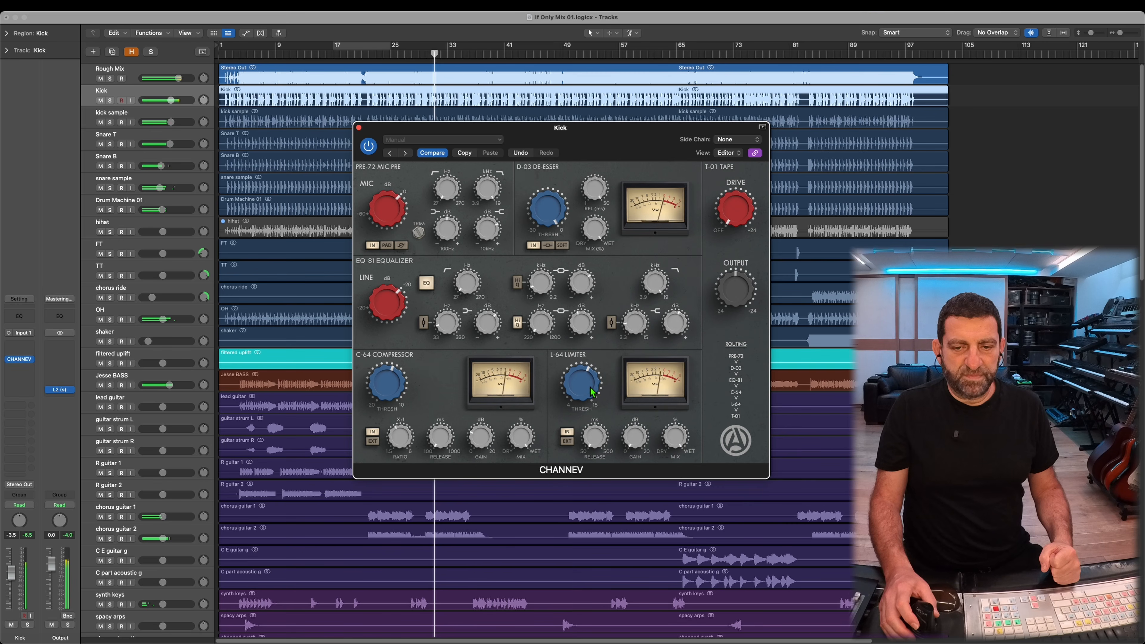
drag(591, 394, 627, 223)
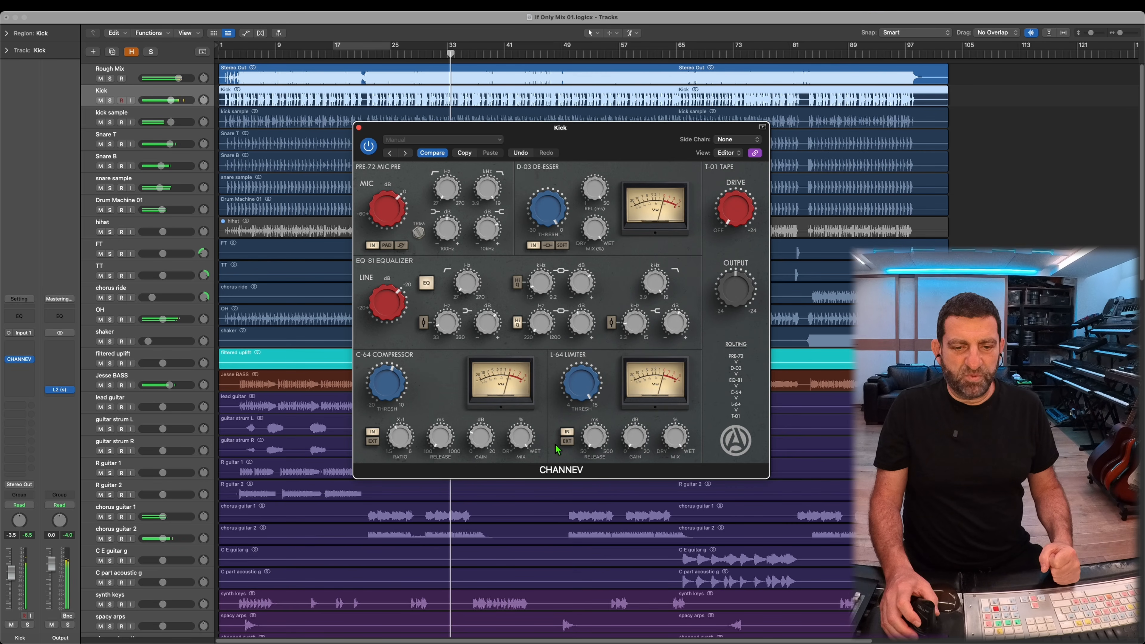
drag(484, 440, 486, 432)
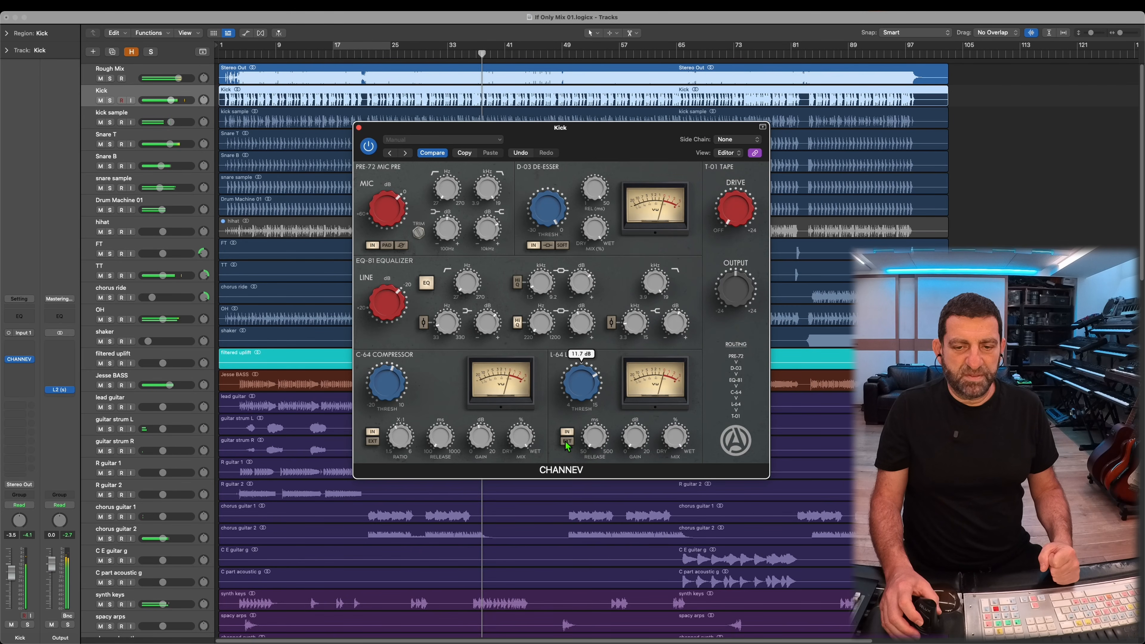
- In the Kick's EQ-81, adjust the low-band gain with that band's Q switch engaged and the low-mid Q switch off
mouse_move(485, 340)
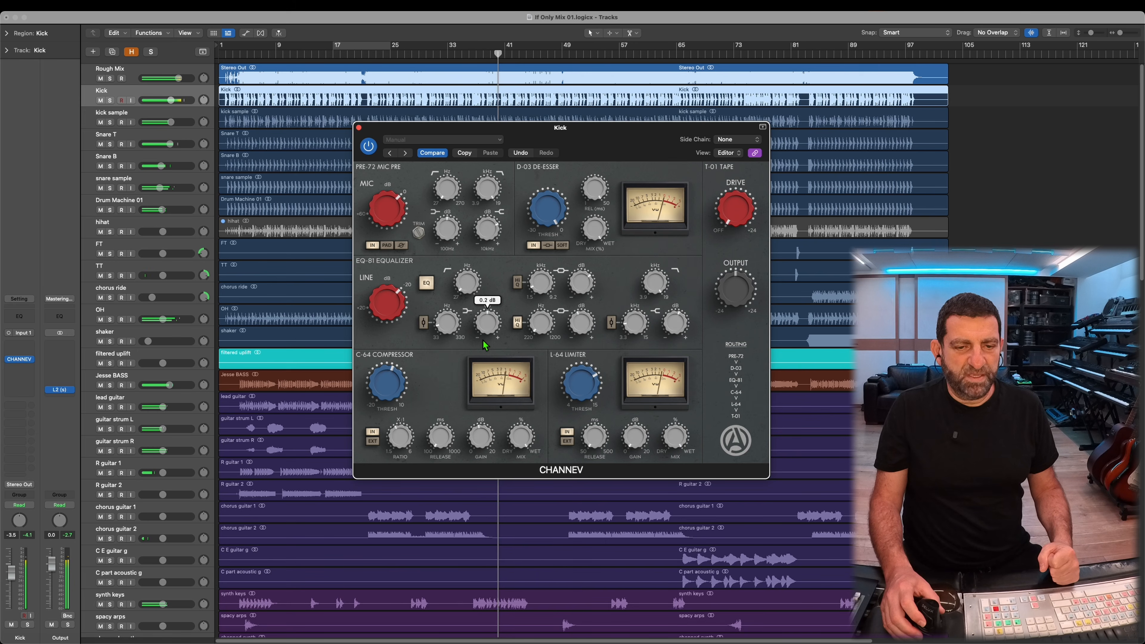
mouse_move(537, 338)
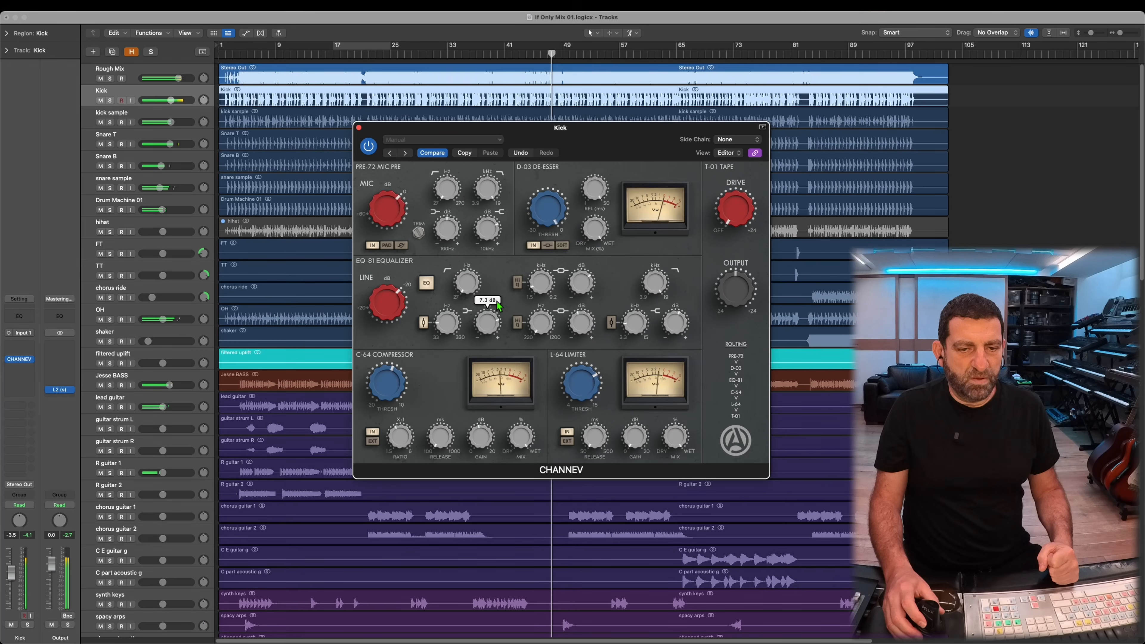
drag(498, 307, 481, 337)
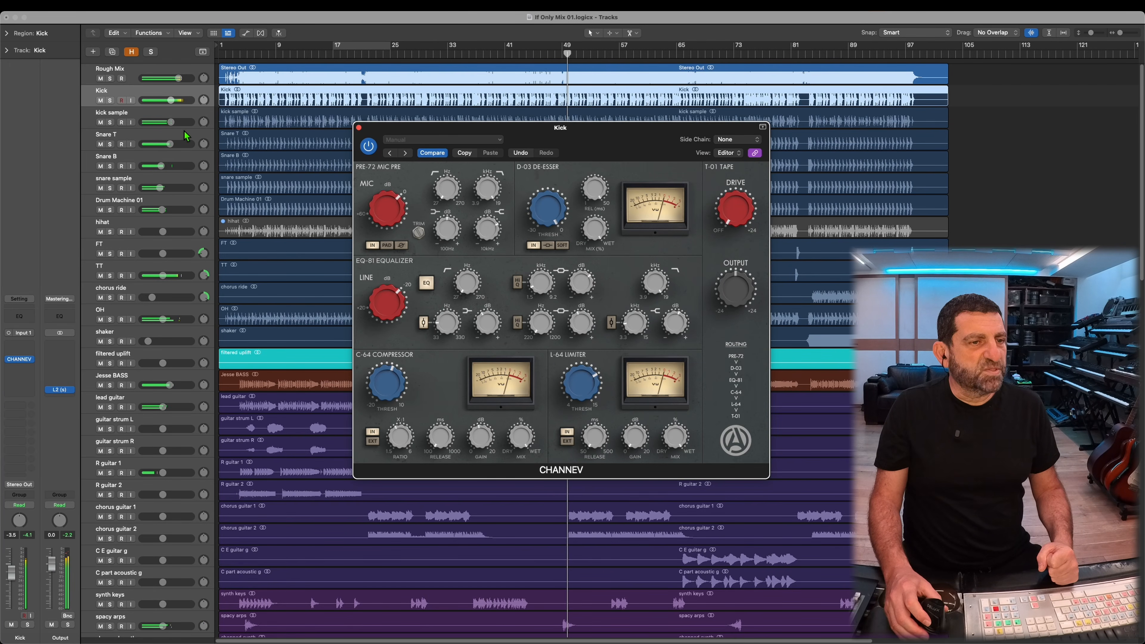
- Rebalance the kick layers by lowering the Kick volume to -4.4 dB and raising the kick sample volume to -2.6 dB
click(172, 104)
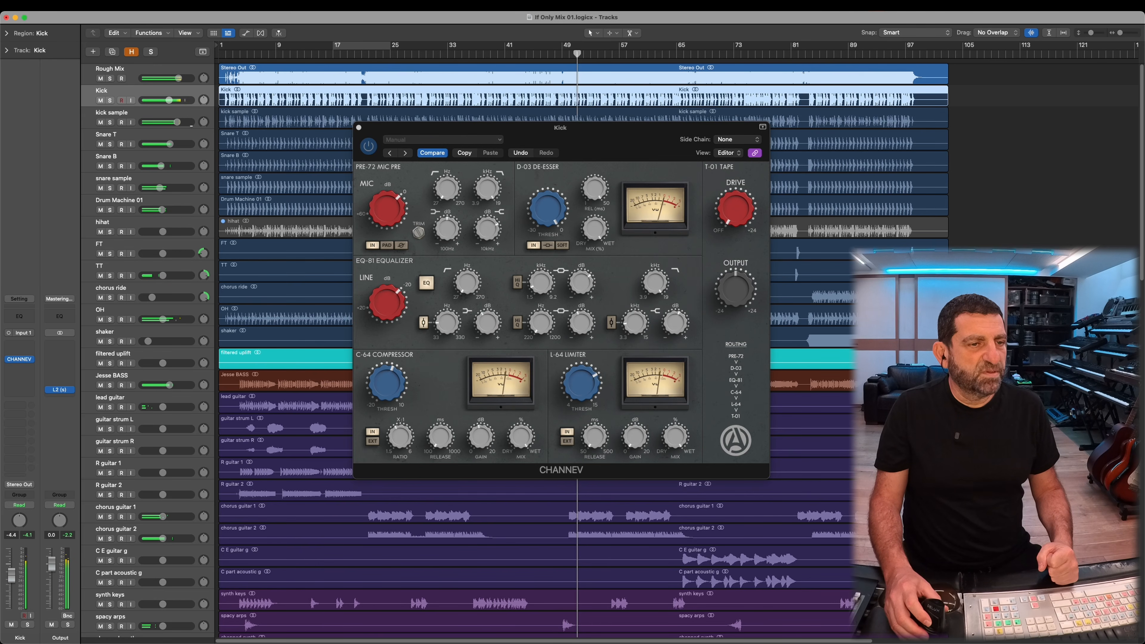
click(179, 127)
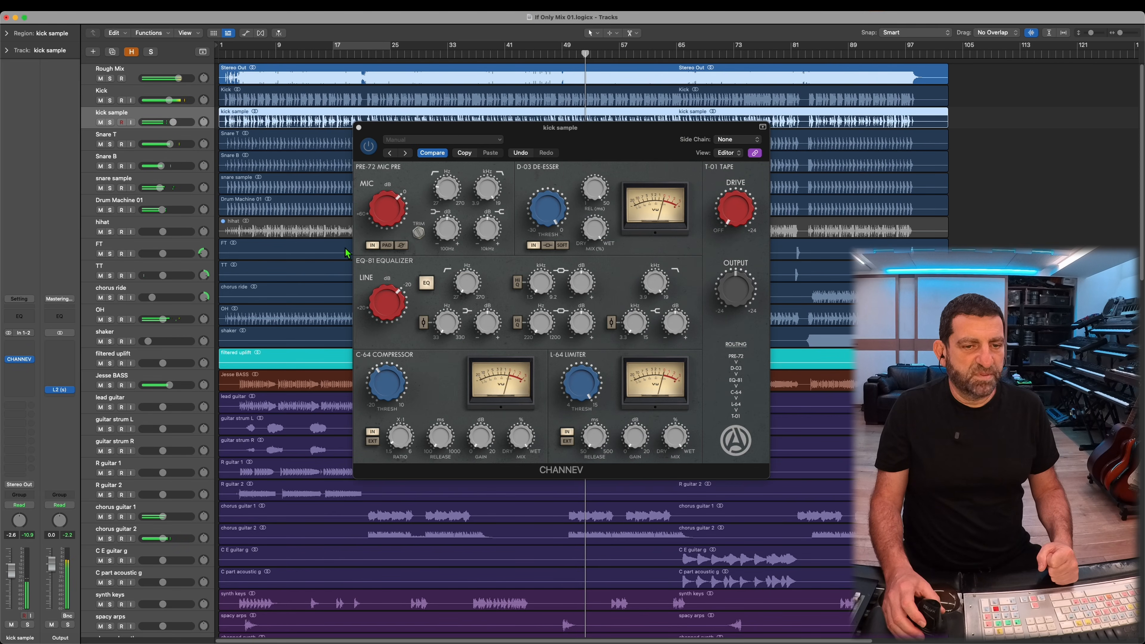
- Adjust the kick sample's PRE-72 100 Hz gain and the release time of its C-64 compressor
click(449, 207)
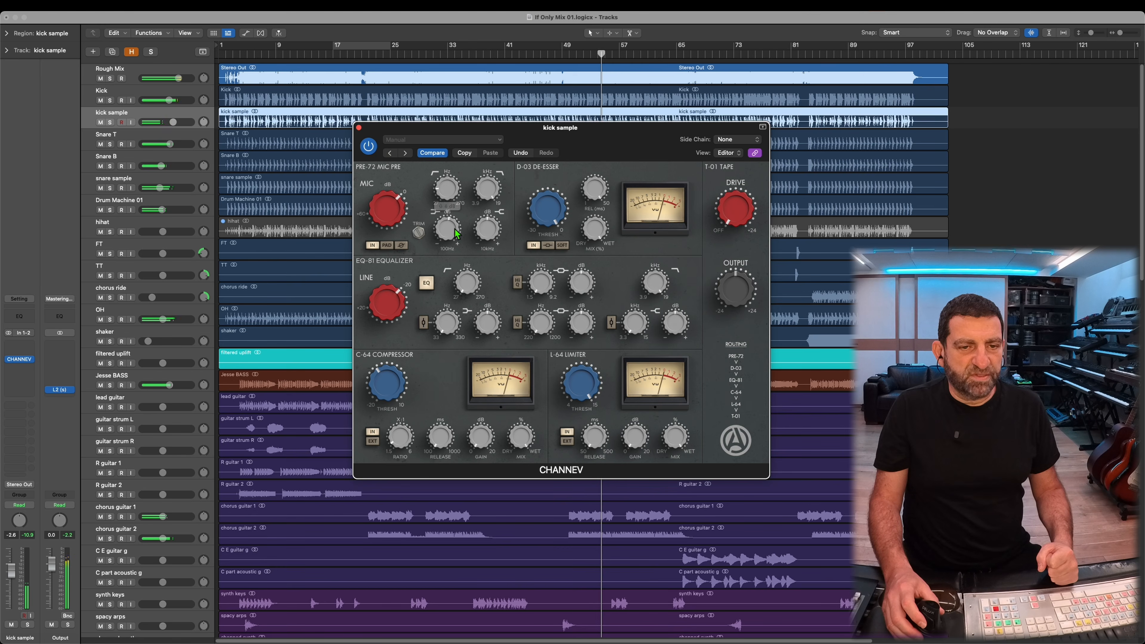
drag(456, 213, 446, 232)
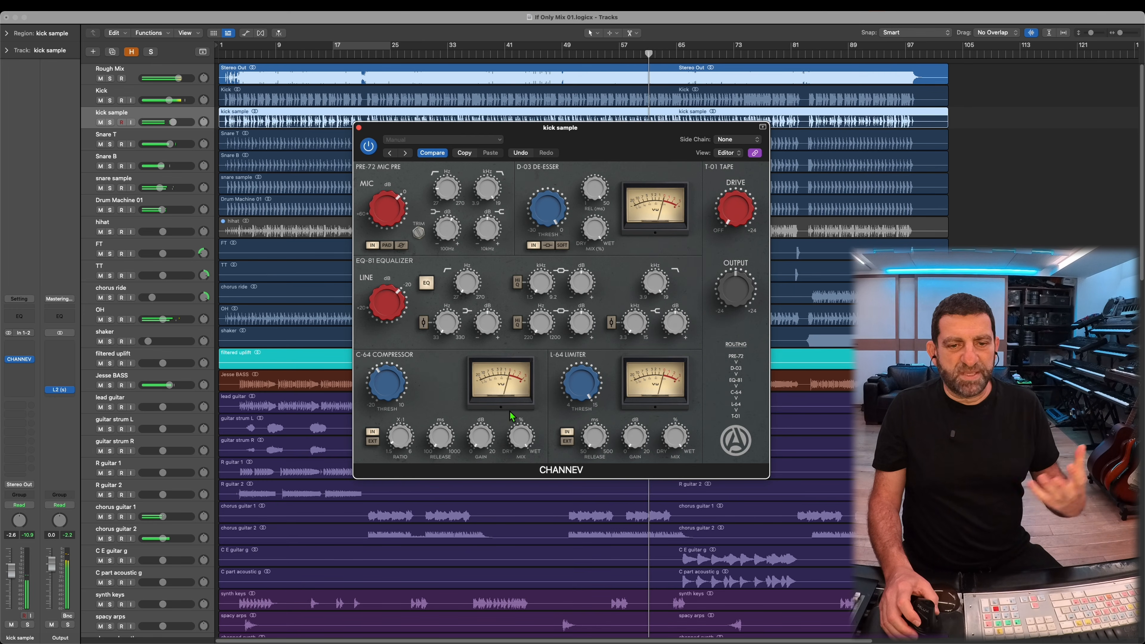
mouse_move(444, 435)
drag(443, 433, 444, 386)
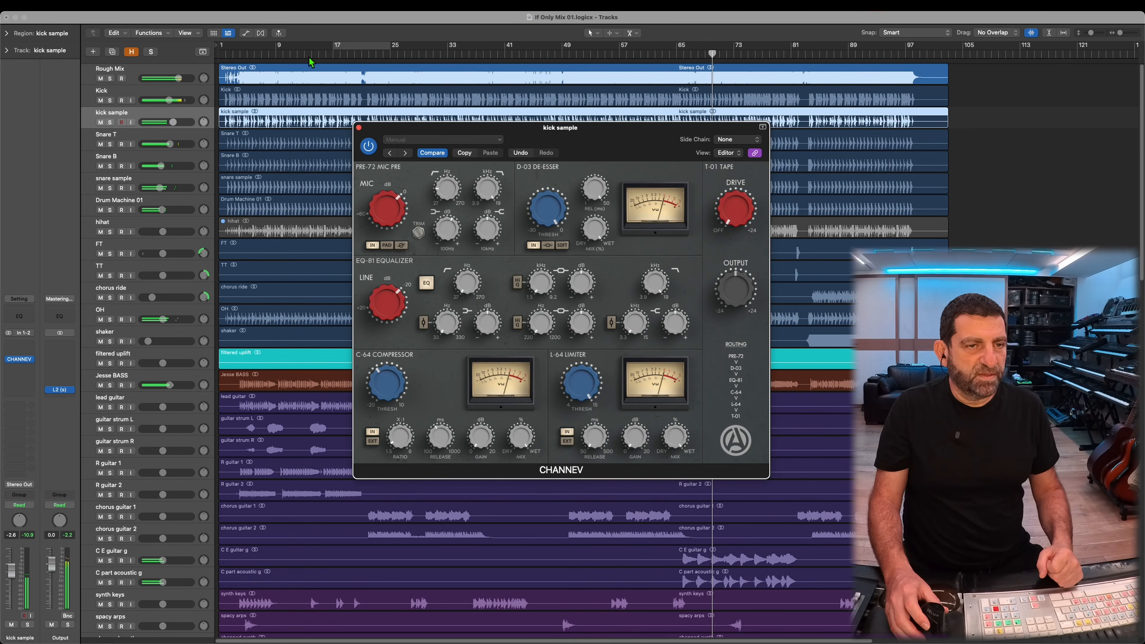
- Replay the song from its early section and adjust the PRE-72 mic gain on the lead guitar's CHANNEV
click(298, 53)
click(148, 408)
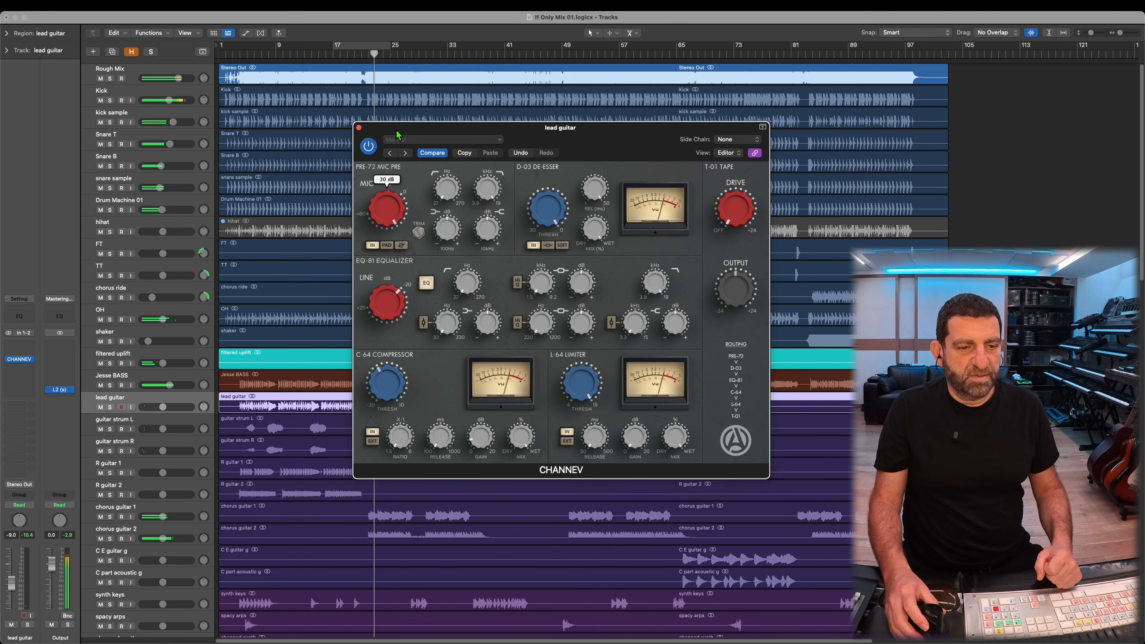
click(325, 58)
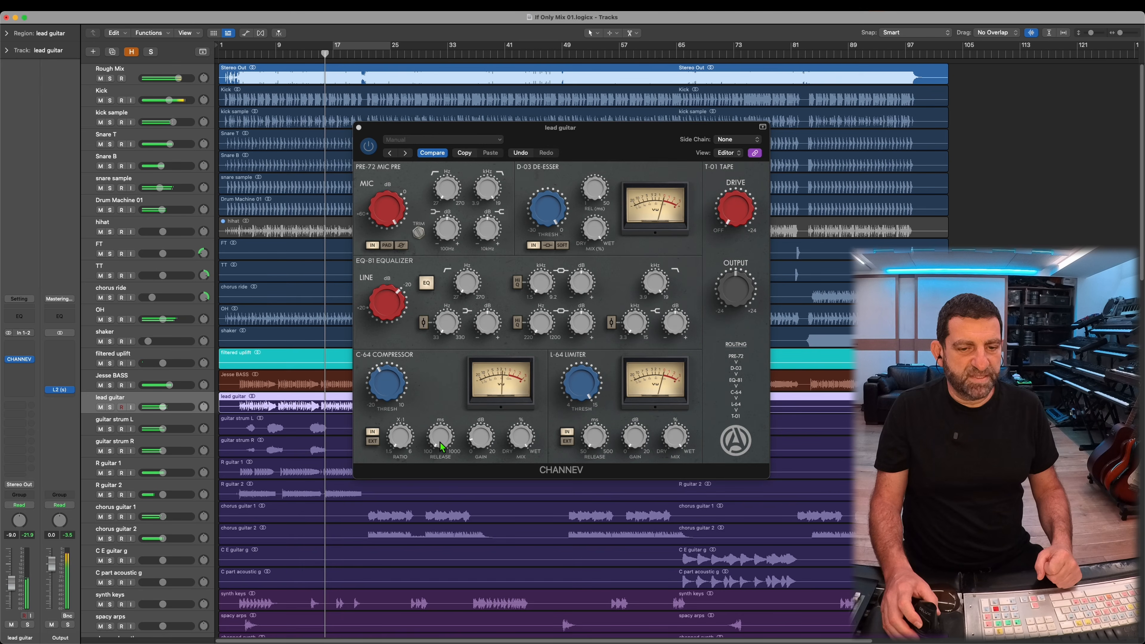
click(391, 214)
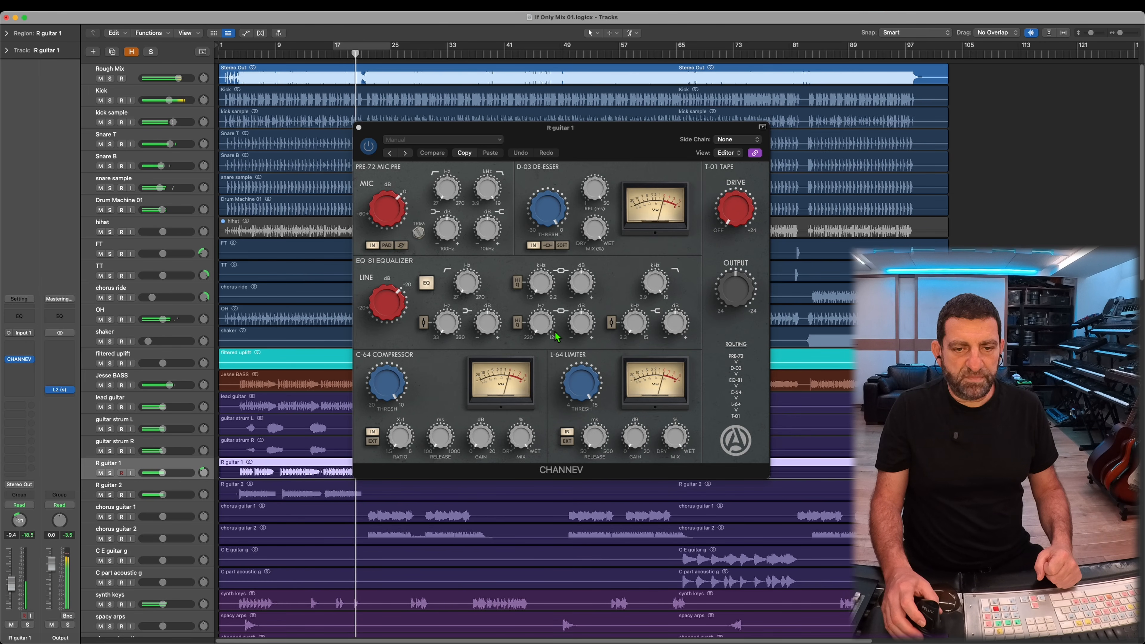
- In R guitar 1's EQ-81, adjust the low-mid frequency, set that band's gain to 1.7 dB and tune the upper-mid frequency
drag(541, 321, 546, 96)
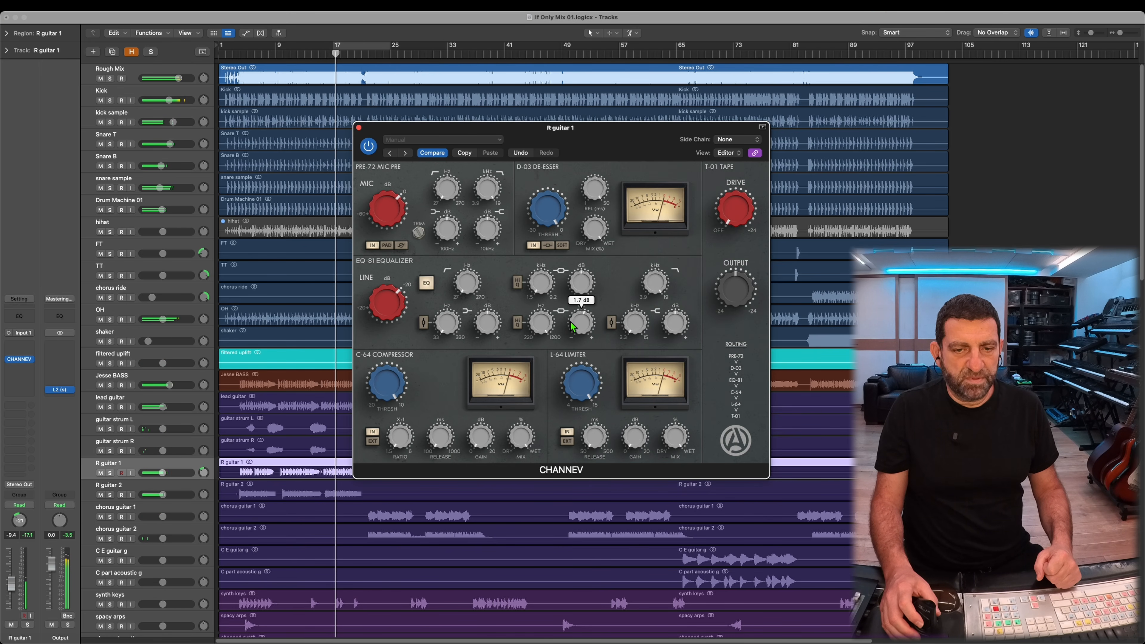
mouse_move(541, 287)
mouse_down()
mouse_move(548, 266)
mouse_move(584, 270)
mouse_move(543, 282)
mouse_up()
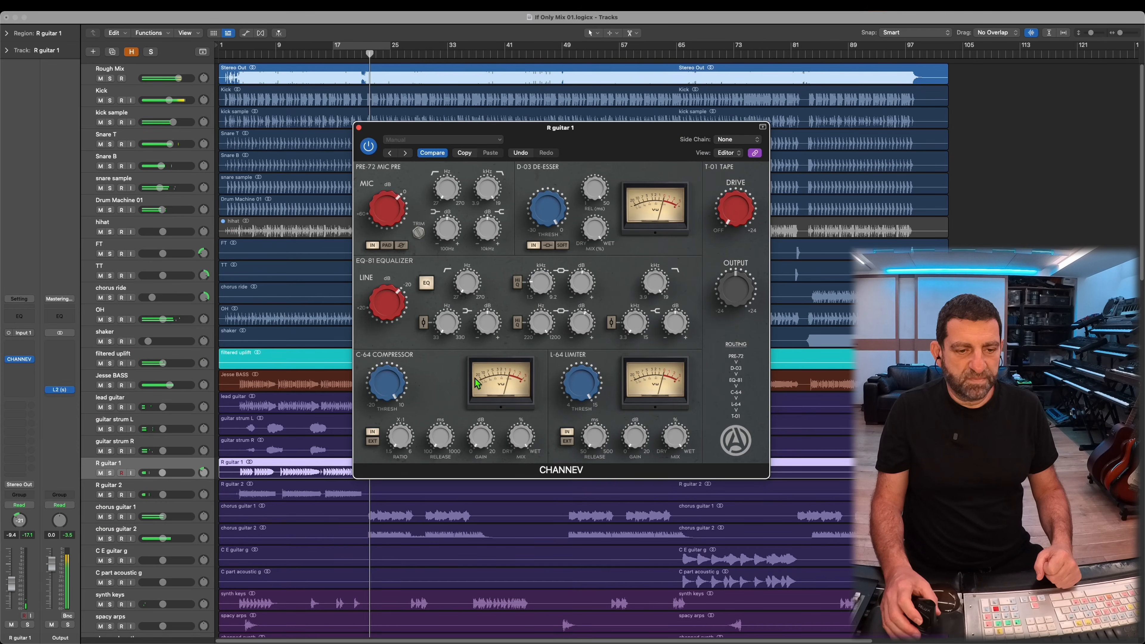
- Lower R guitar 1's volume to -11.2 dB and set the EQ-81 low-mid gain on R guitar 2 to 1.9 dB
click(322, 54)
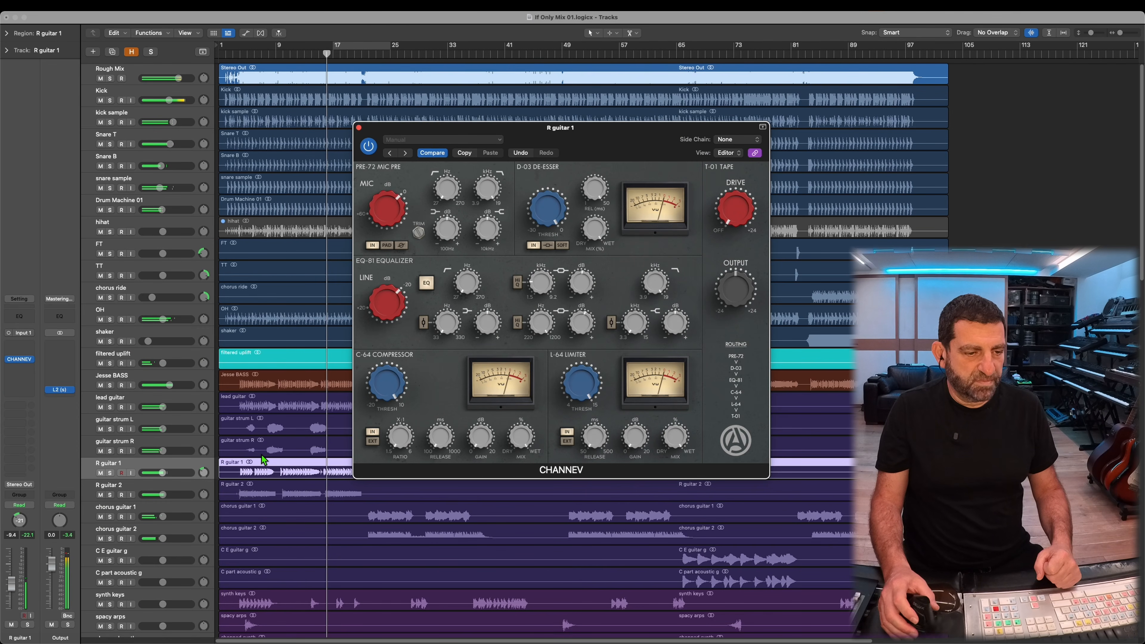
mouse_move(164, 473)
mouse_down()
mouse_move(165, 495)
mouse_move(181, 494)
mouse_move(162, 495)
mouse_up()
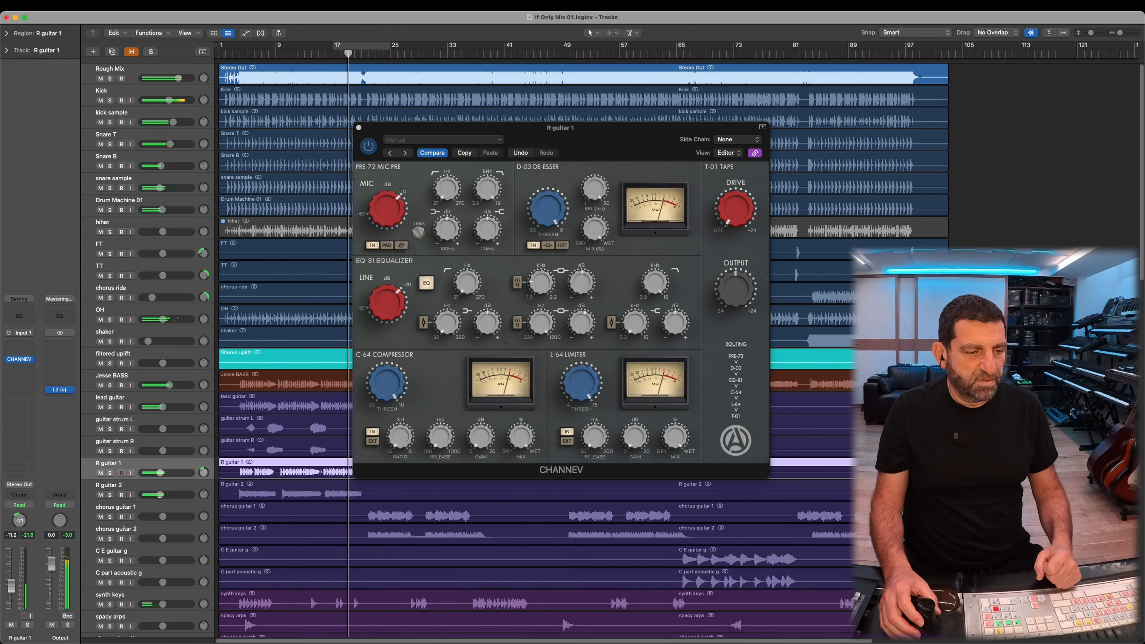
click(183, 493)
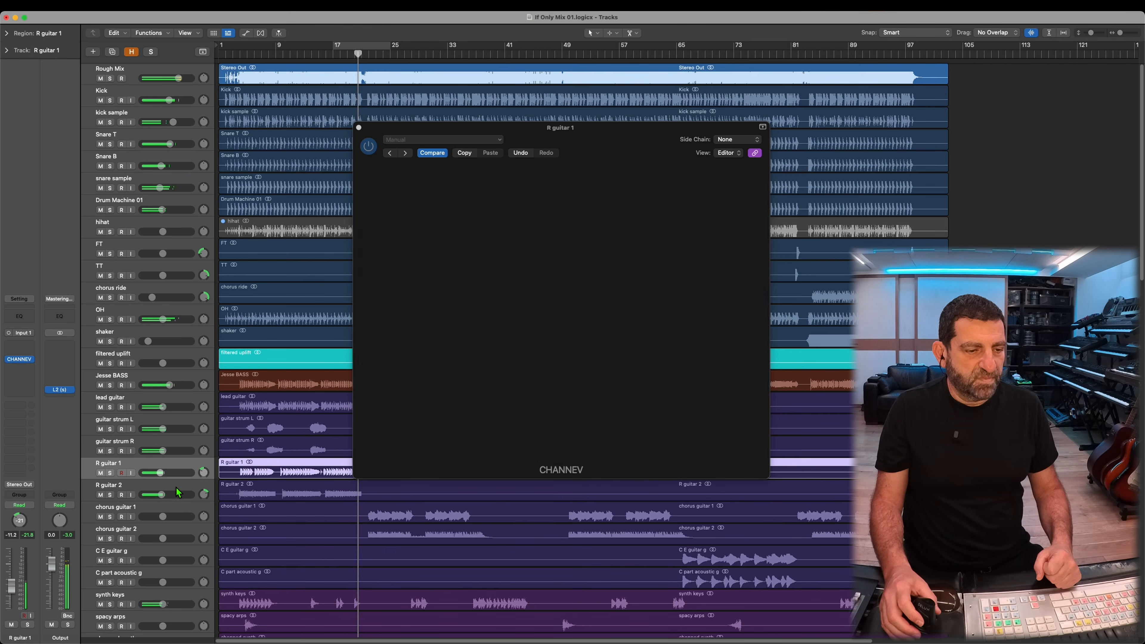
drag(531, 323, 591, 310)
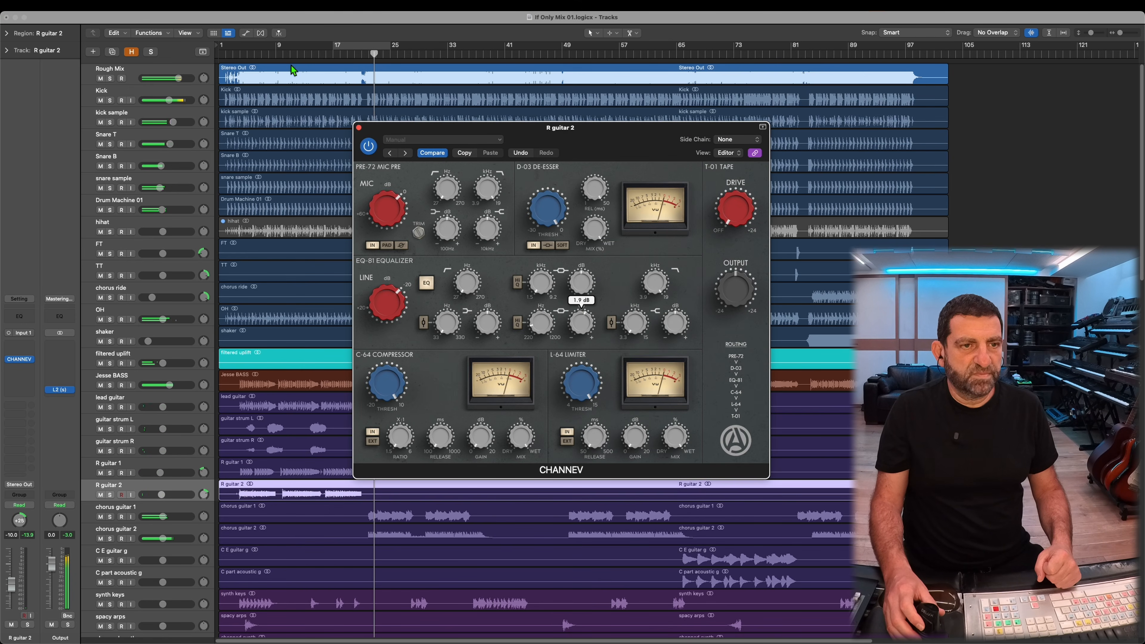
- Adjust the C-64 compressor's release and threshold on R guitar 2 while replaying the early section, and lower the track's volume
click(288, 52)
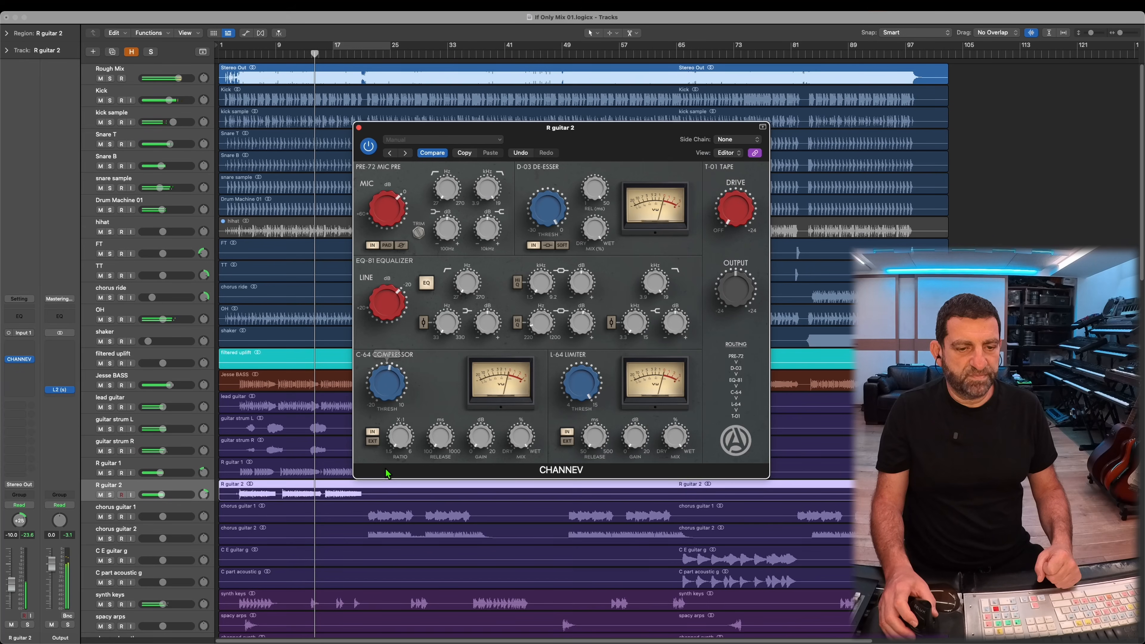
drag(440, 436, 441, 389)
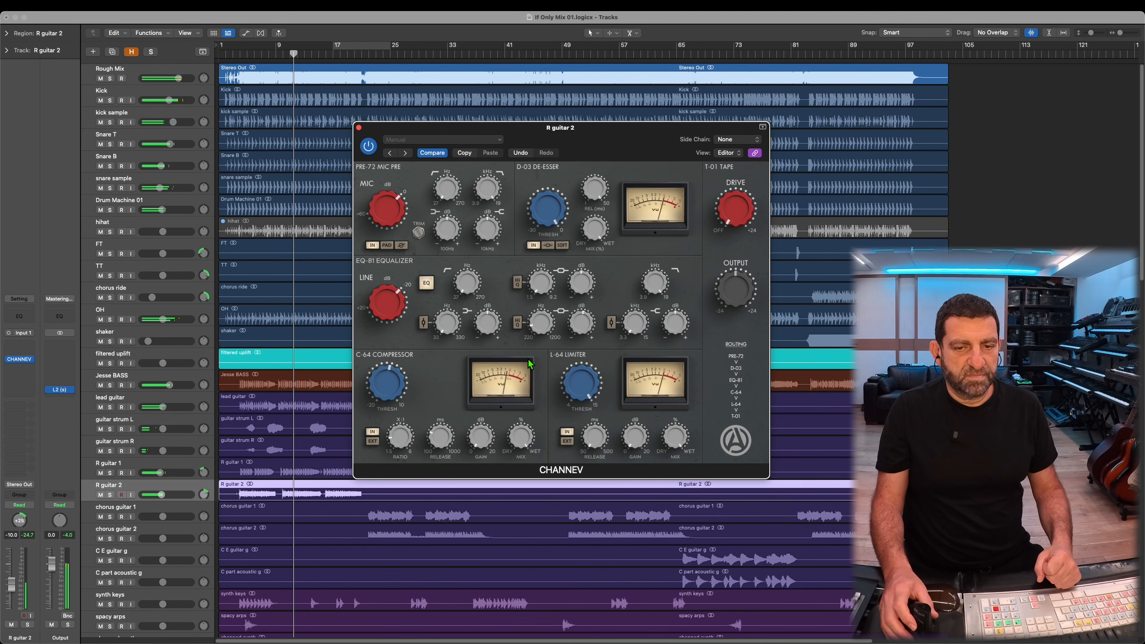
drag(387, 380, 387, 383)
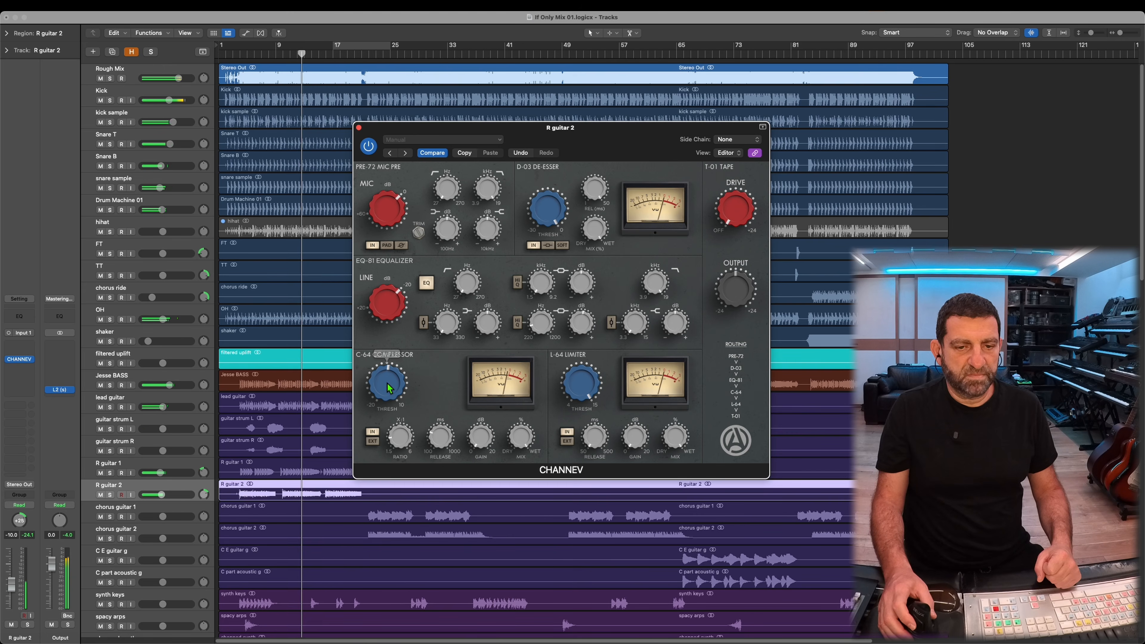
drag(162, 495, 159, 494)
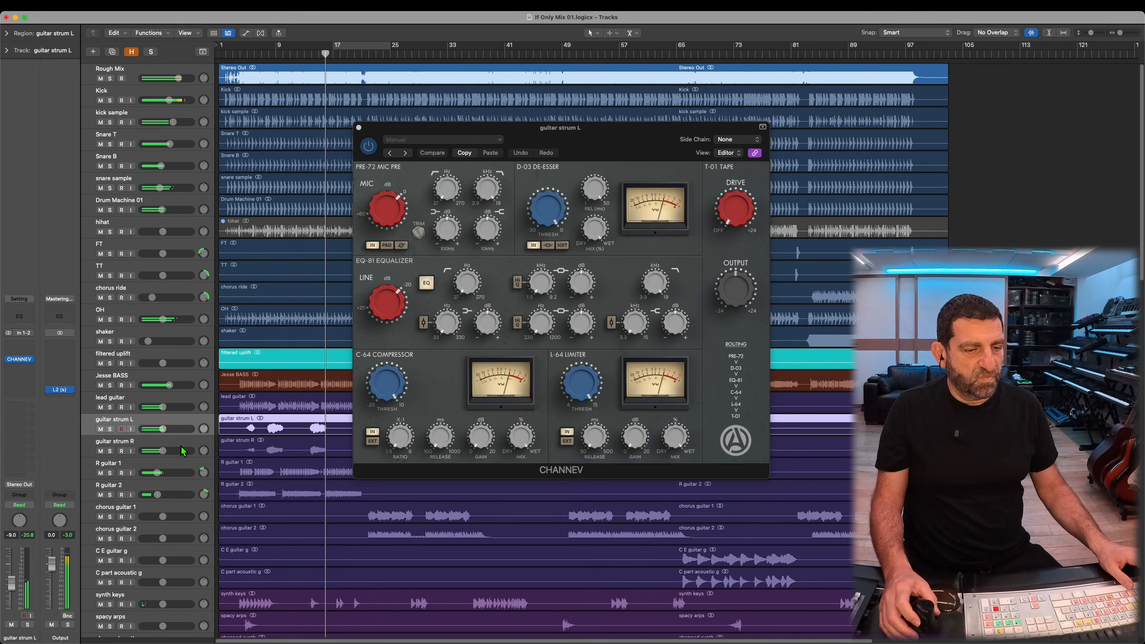
- Raise the guitar strum L and R tracks together to -5.7 dB and lower the chopped synth to -15.2 dB
shift+click(172, 443)
drag(164, 450, 168, 450)
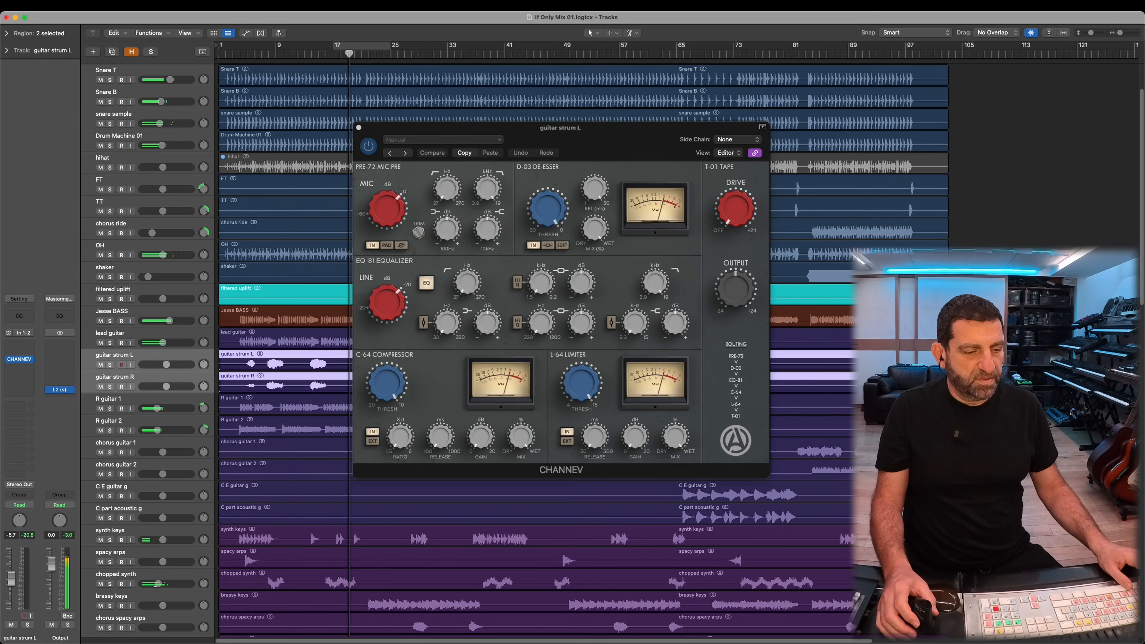
click(184, 573)
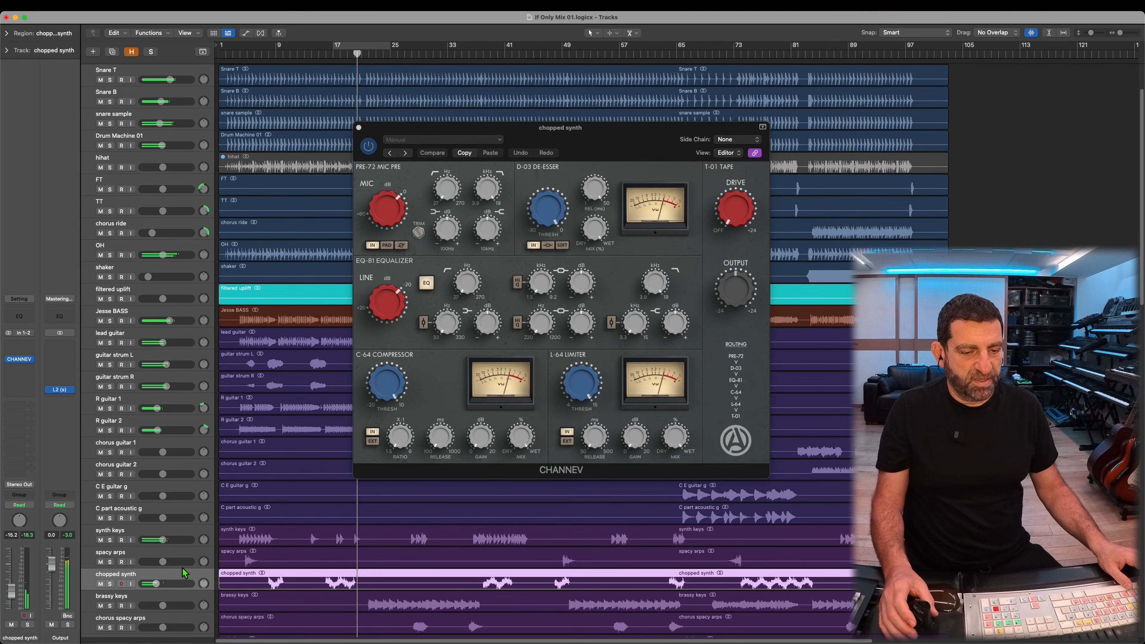
- Raise the brassy keys volume to -3.5 dB and set its EQ-81 low-mid gain to 5.0 dB
scroll(185, 573, down, 3)
click(158, 539)
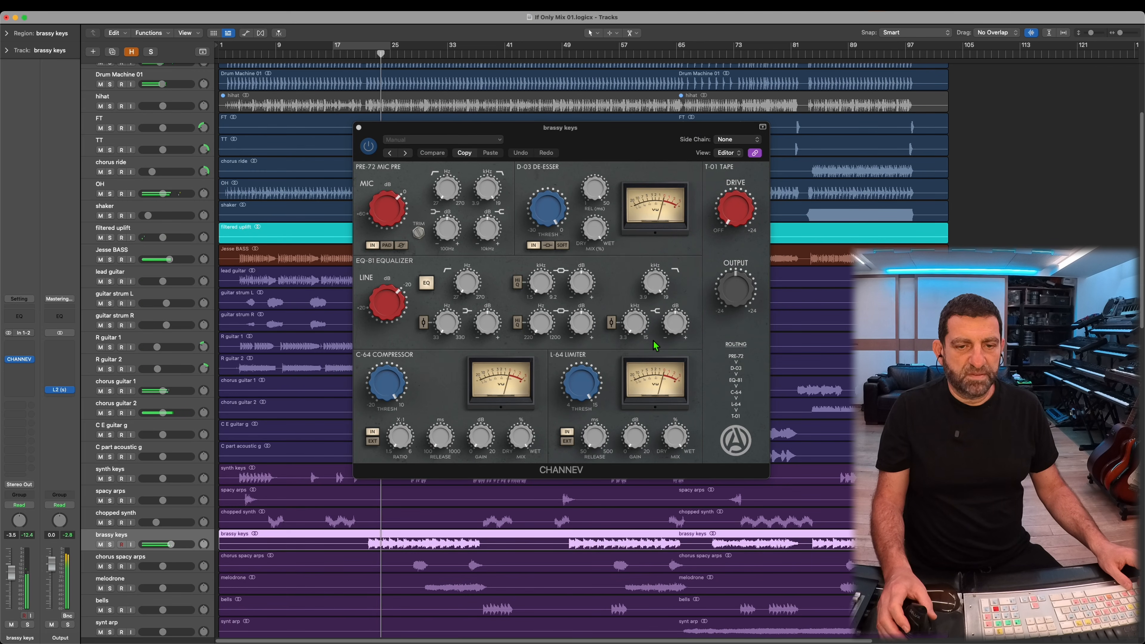
drag(558, 329, 581, 316)
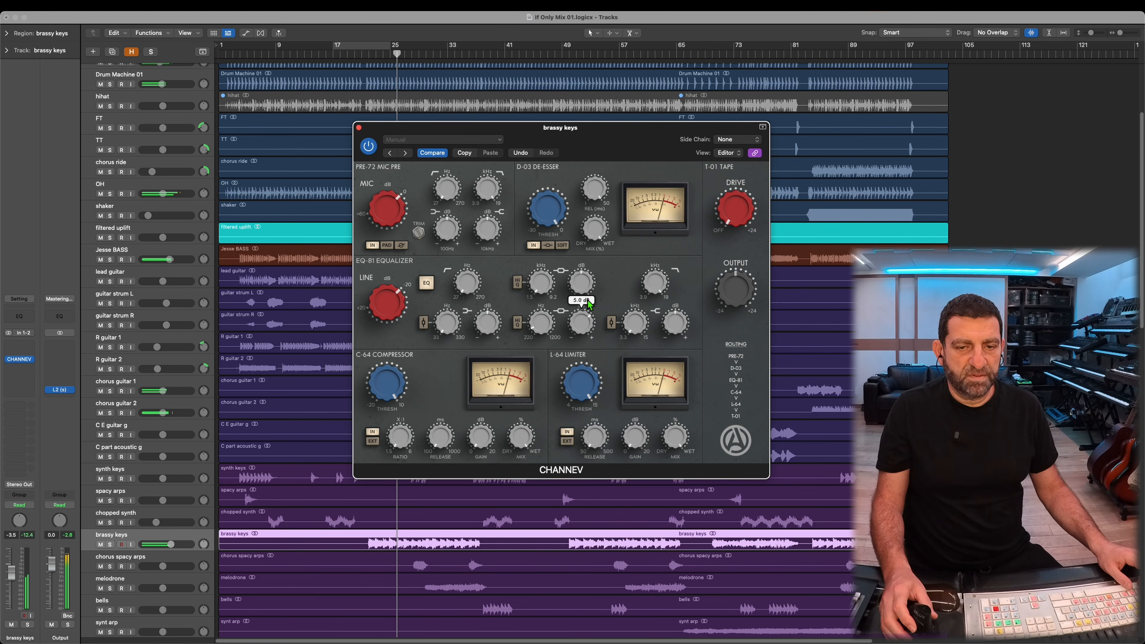
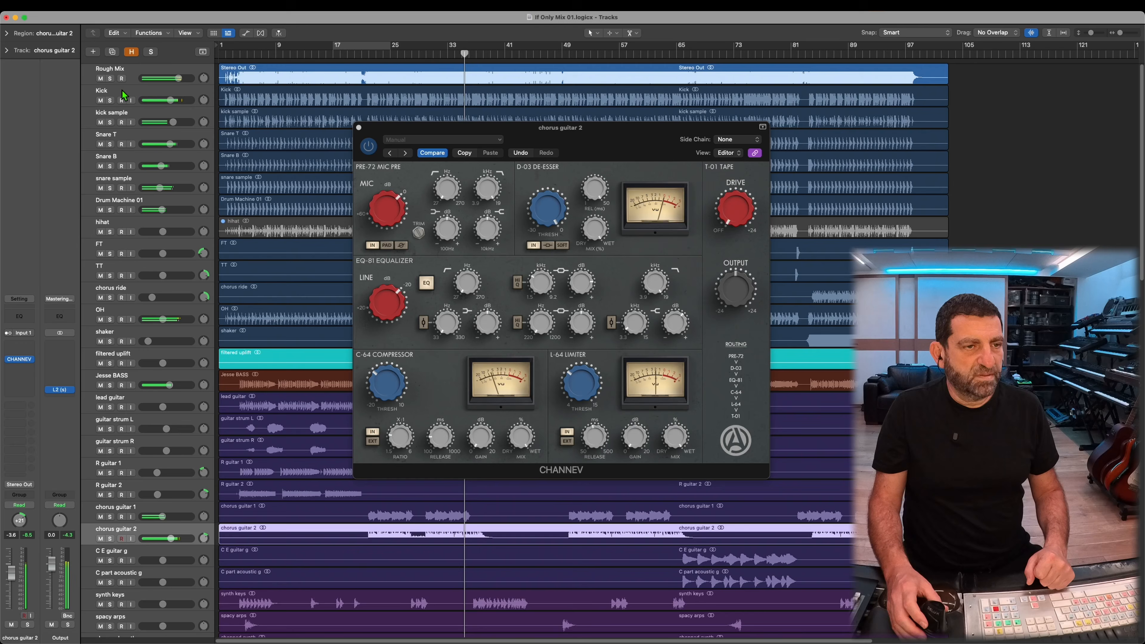
- Set the Kick's EQ-81 low-pass filter to 11.0 kHz and its high-band gain to 1.3 dB
click(153, 90)
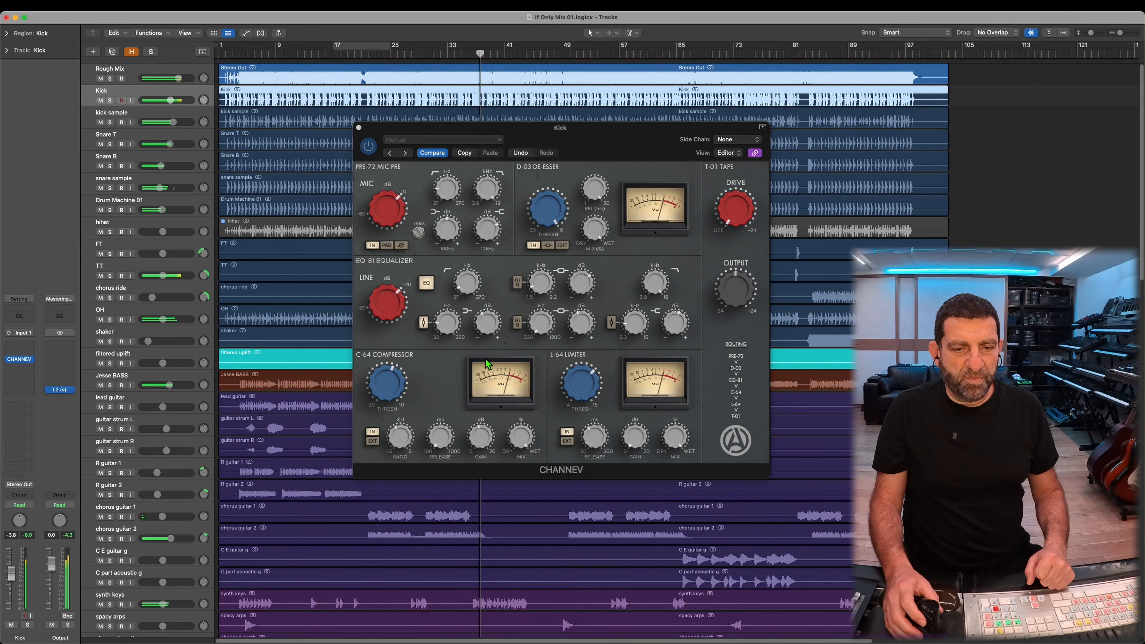
click(654, 292)
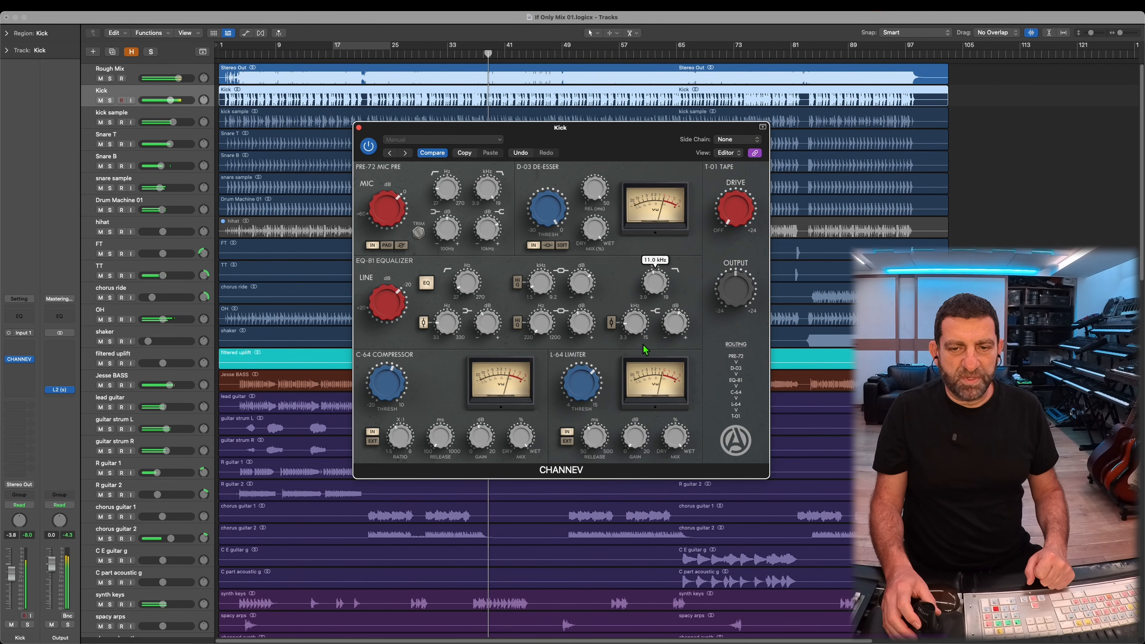
drag(637, 370, 659, 266)
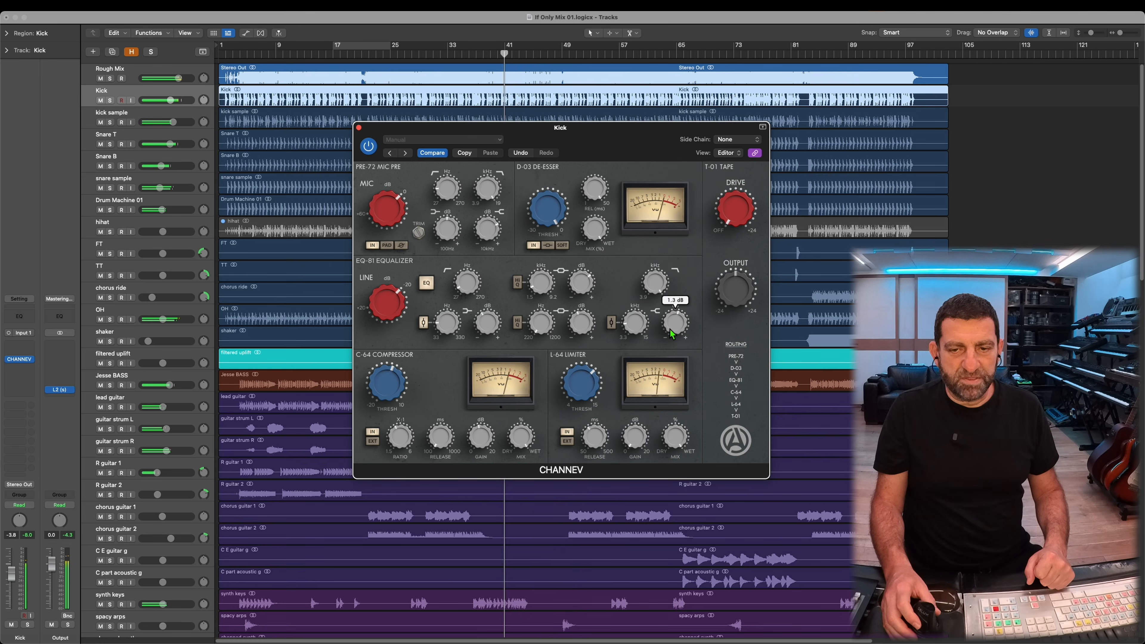
mouse_move(491, 241)
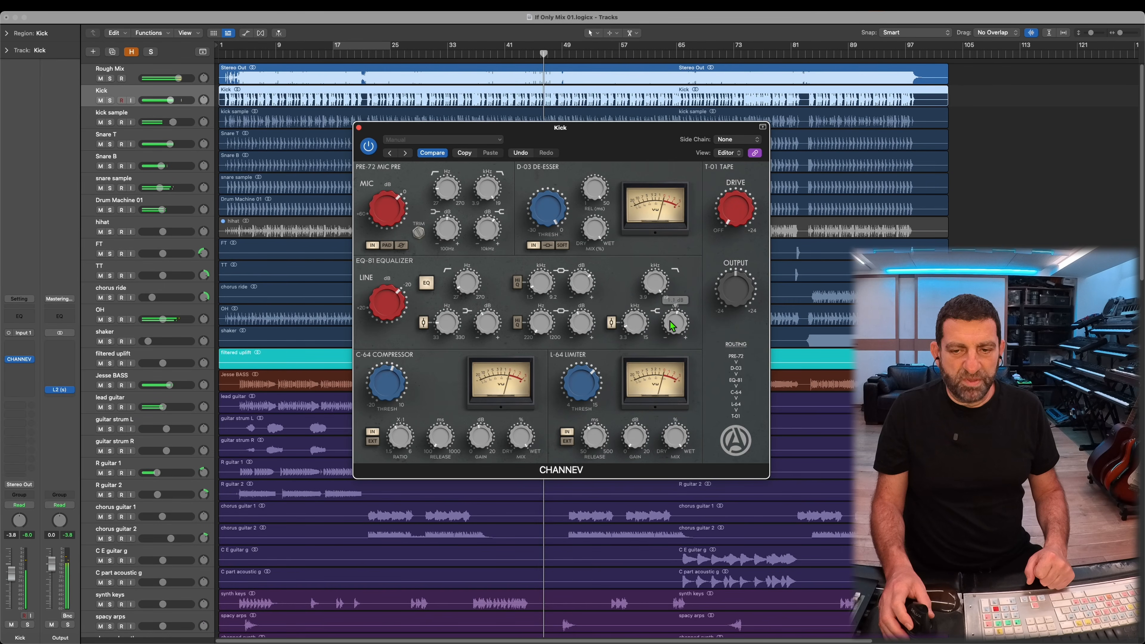
- Unmute the Main Vox, replay the song from about bar 9 and raise the vocal's volume to -1.3 dB
scroll(304, 449, down, 8)
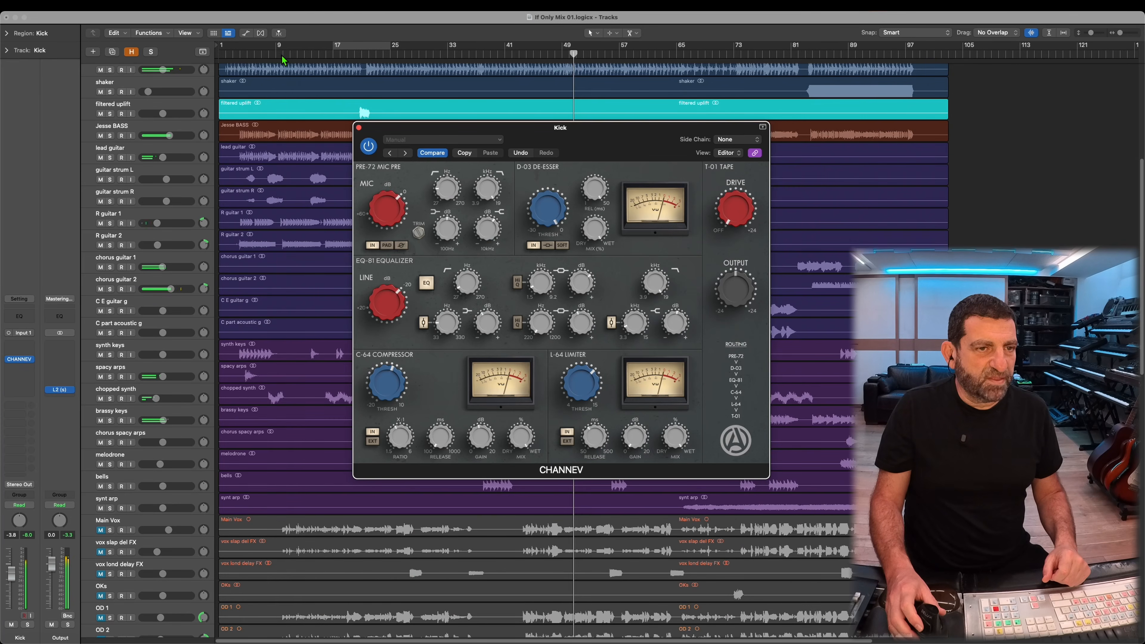
click(283, 60)
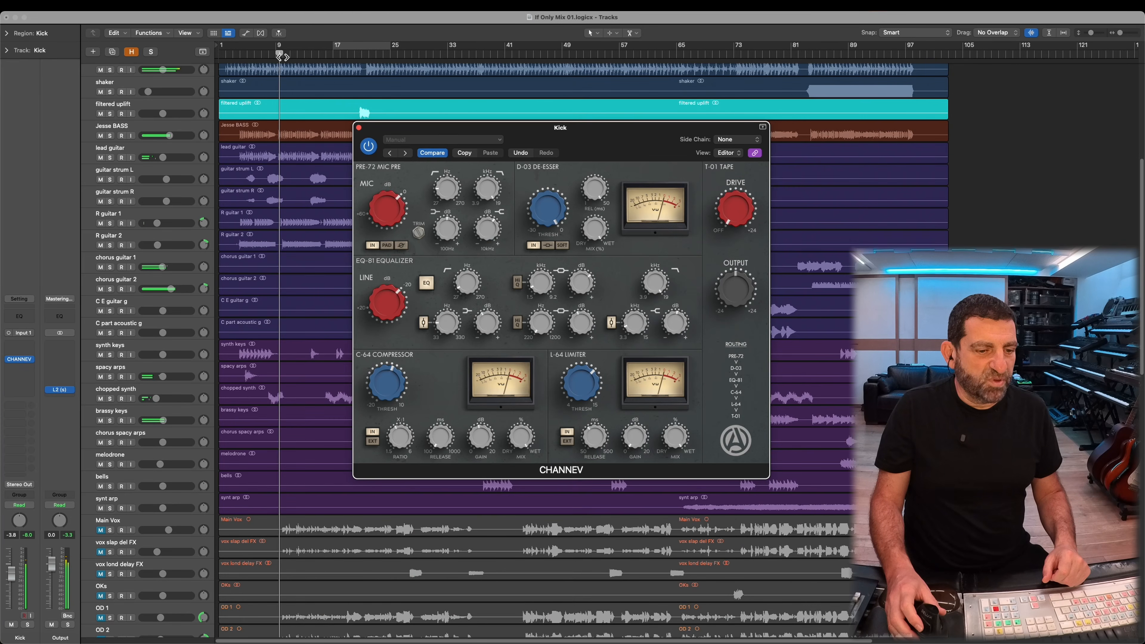
click(107, 535)
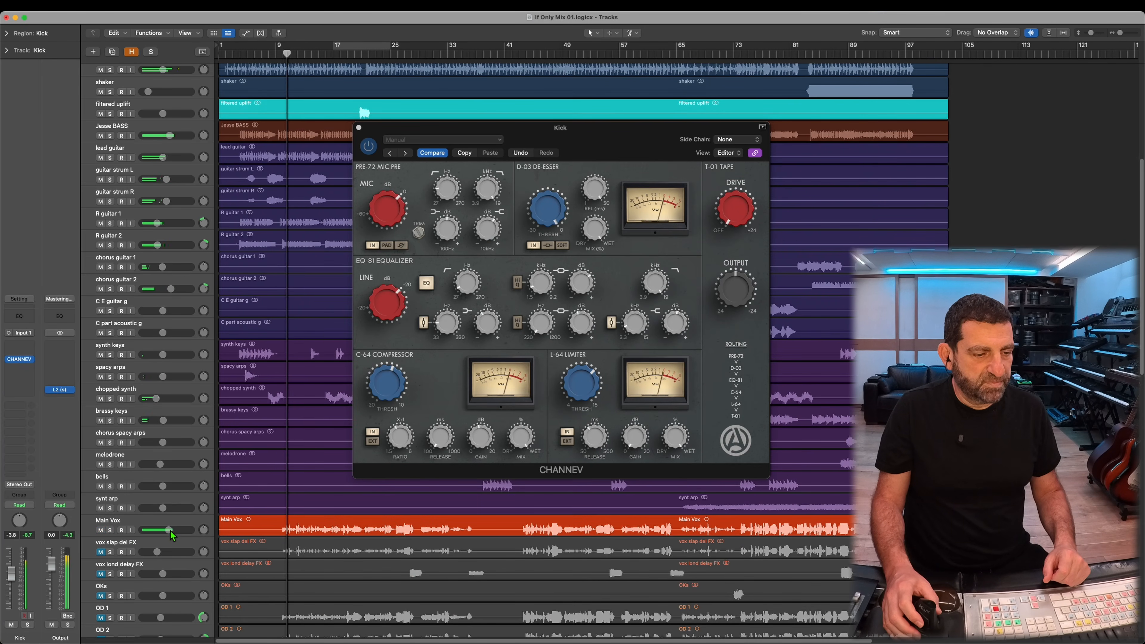
click(252, 524)
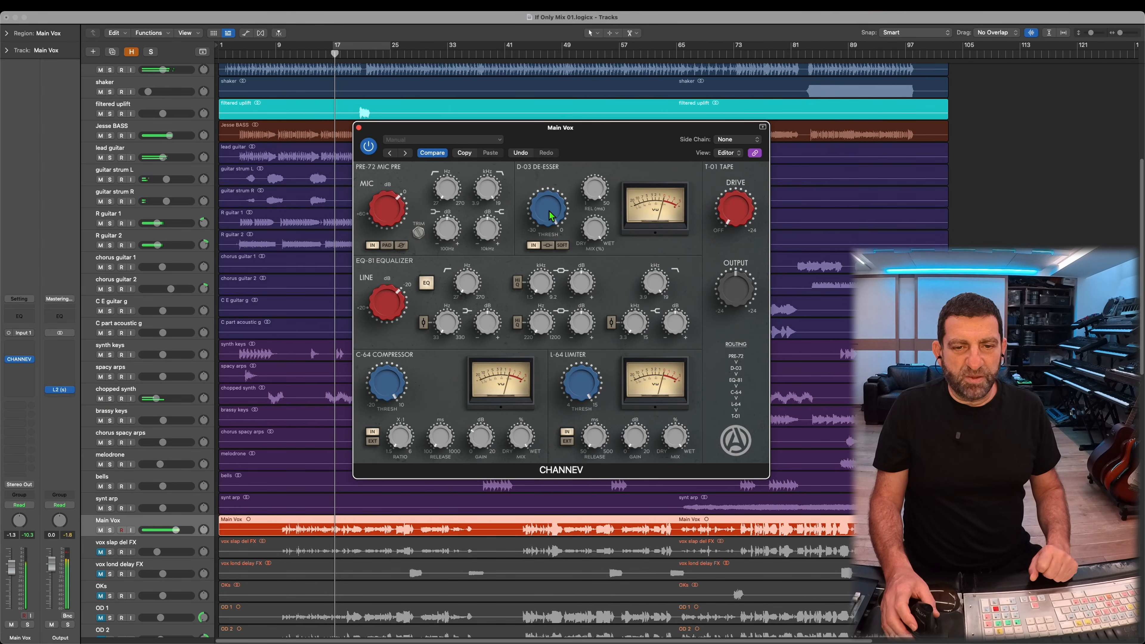
- Set the D-03 de-esser threshold on the Main Vox to -20.9 dB and adjust the de-esser's release
drag(545, 282, 545, 289)
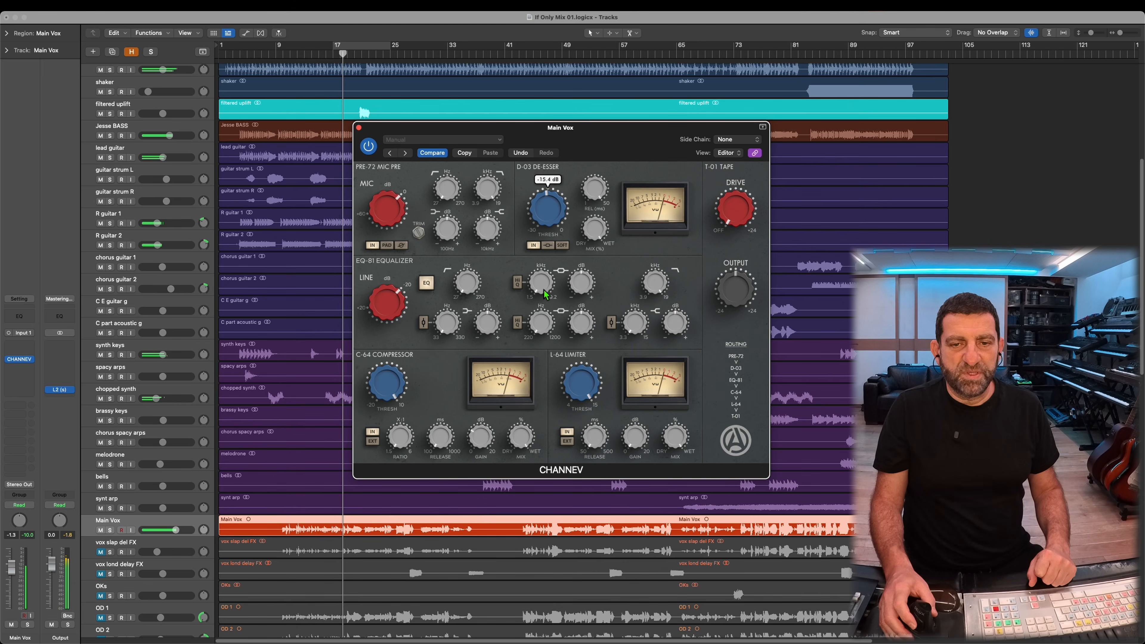
drag(595, 185, 598, 248)
drag(547, 207, 552, 254)
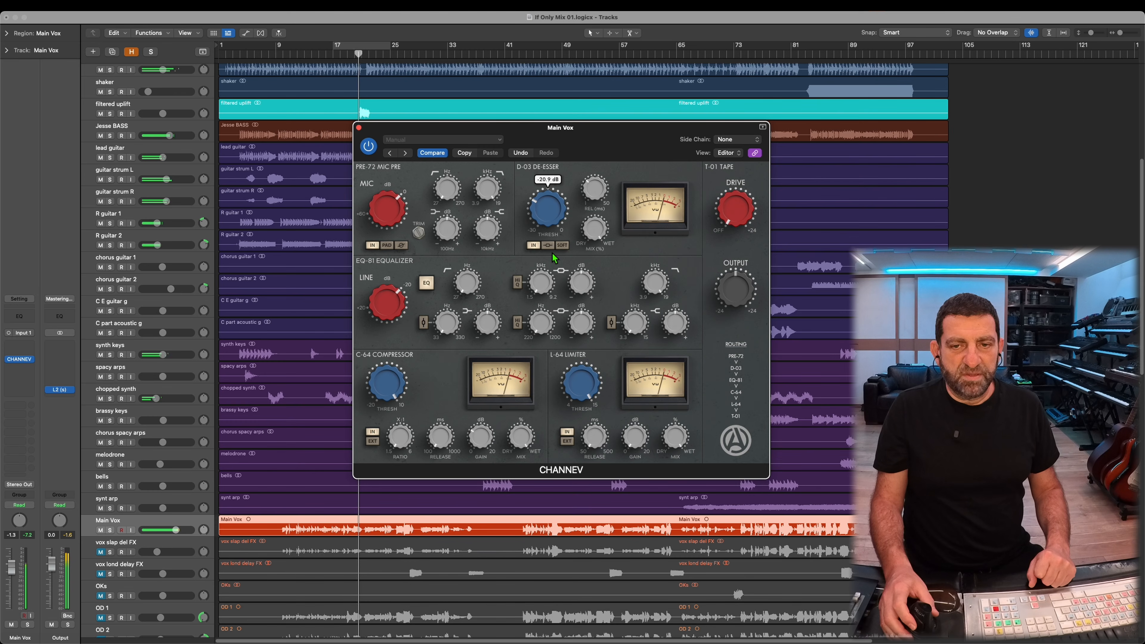
- Adjust the Main Vox's PRE-72 high-pass filter and the threshold and gain of its C-64 compressor
drag(445, 197, 449, 165)
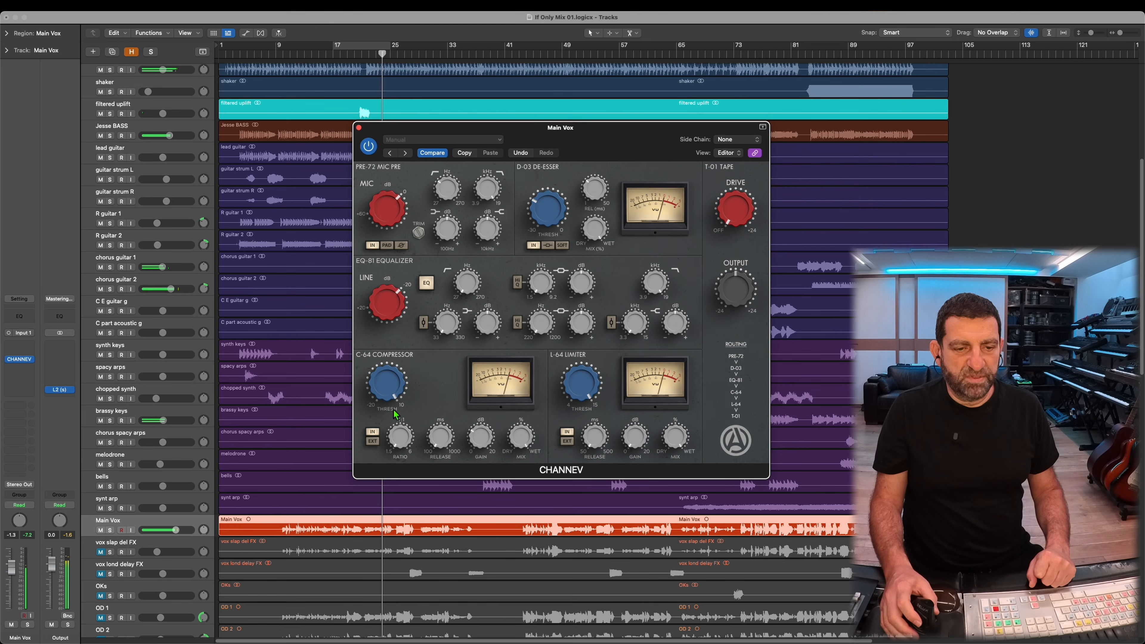
drag(387, 430, 397, 374)
drag(479, 435, 479, 438)
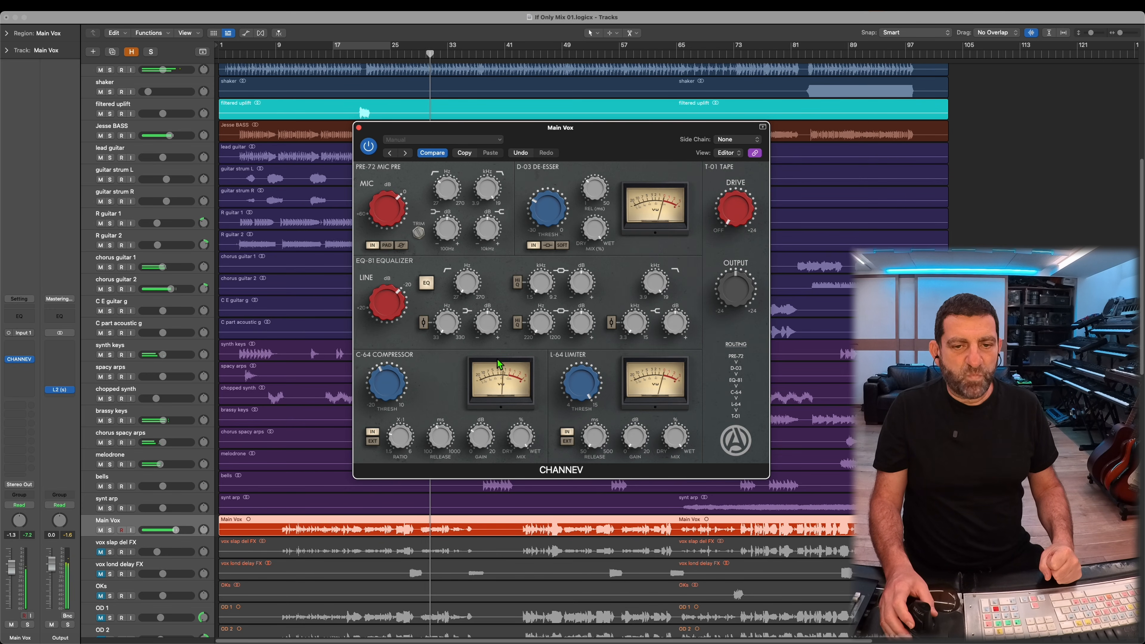
- Tune the low-mid and low bands of the Main Vox's EQ-81 and set the low-band gain to 0.9 dB
drag(587, 327, 546, 315)
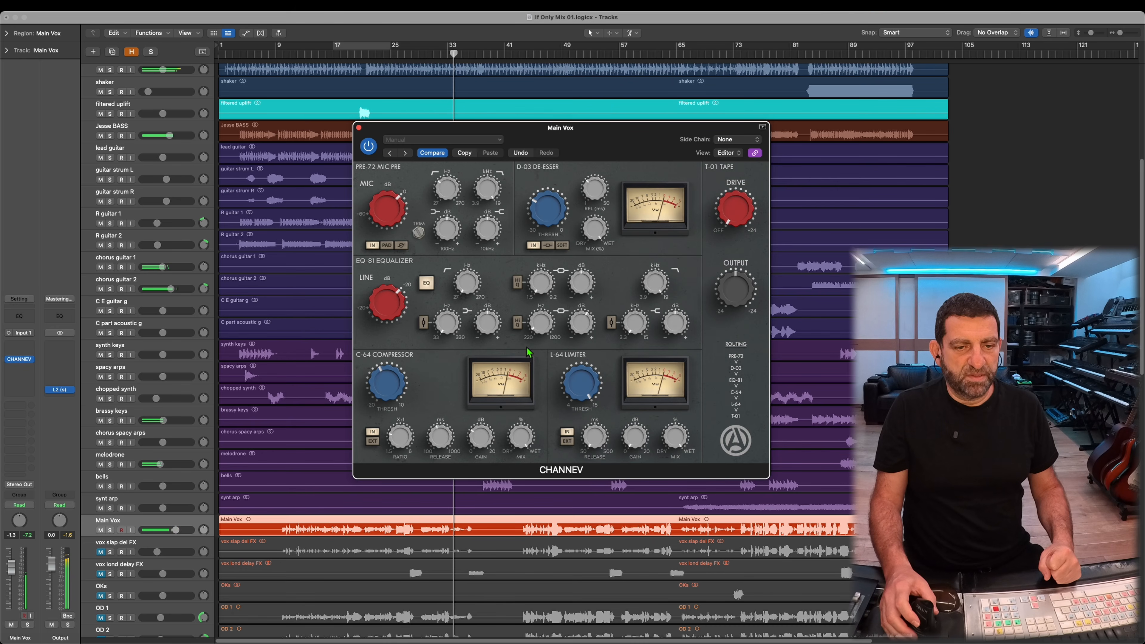
drag(451, 322, 456, 296)
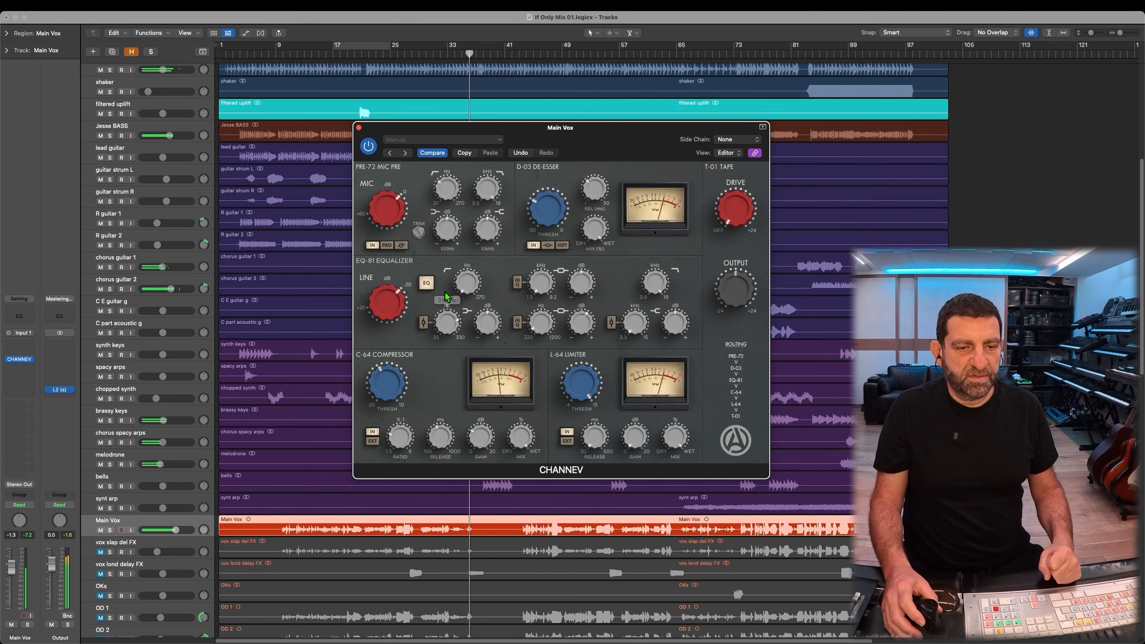
drag(493, 333, 492, 328)
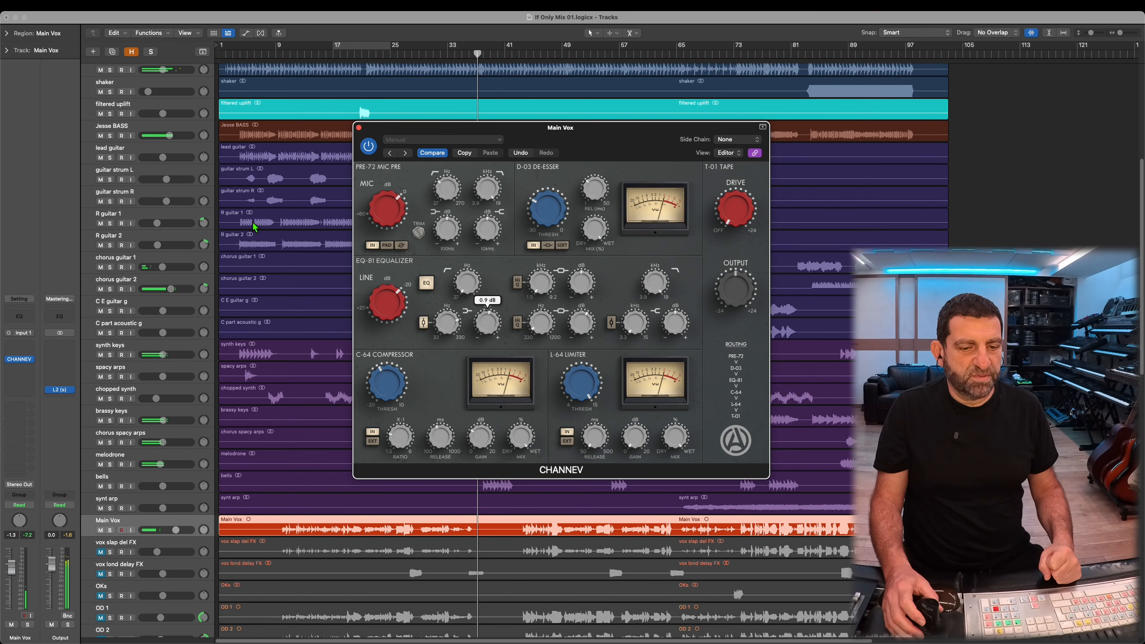
- Replay from about bar 9, toggle the Main Vox EQ-81 high band's curve shape, set its frequency to 10.8 kHz and adjust its gain
click(279, 58)
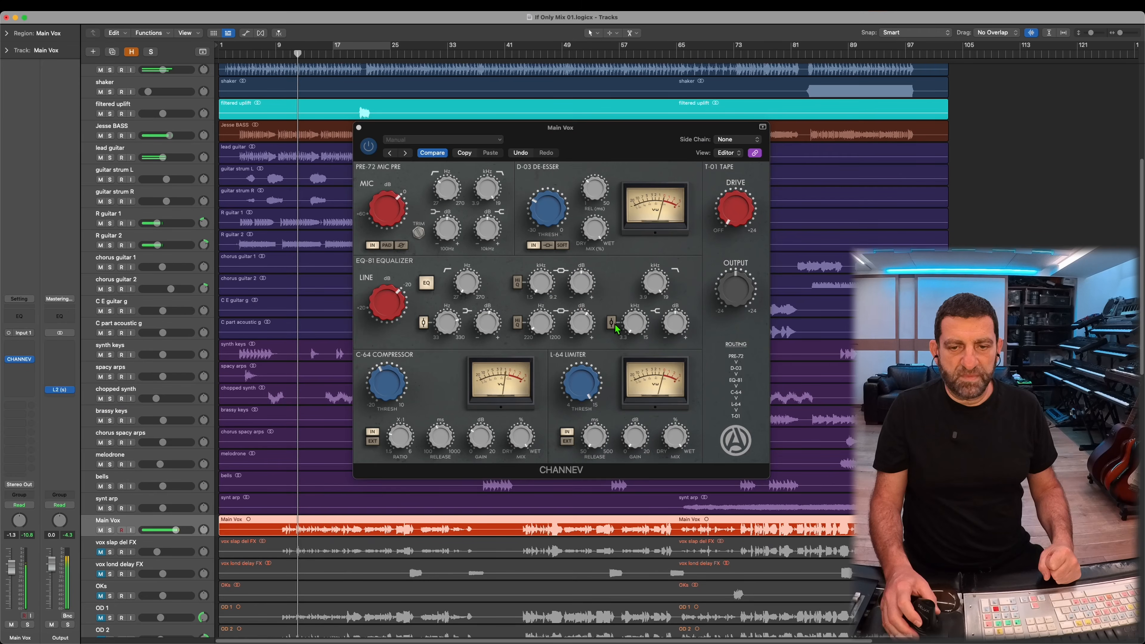
click(617, 328)
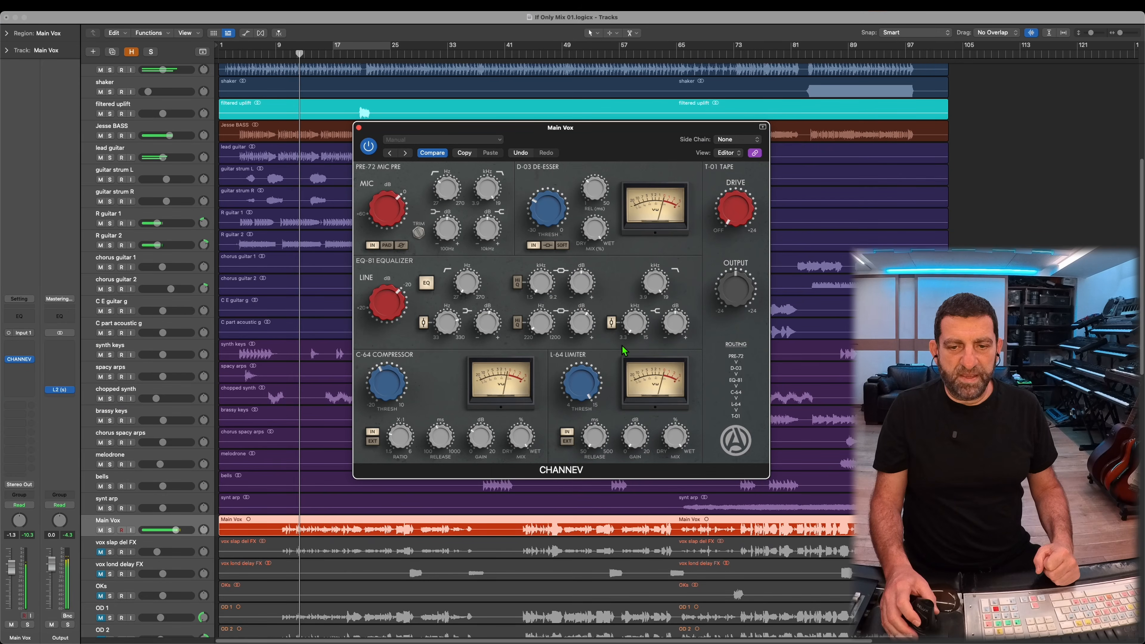
drag(650, 256, 650, 260)
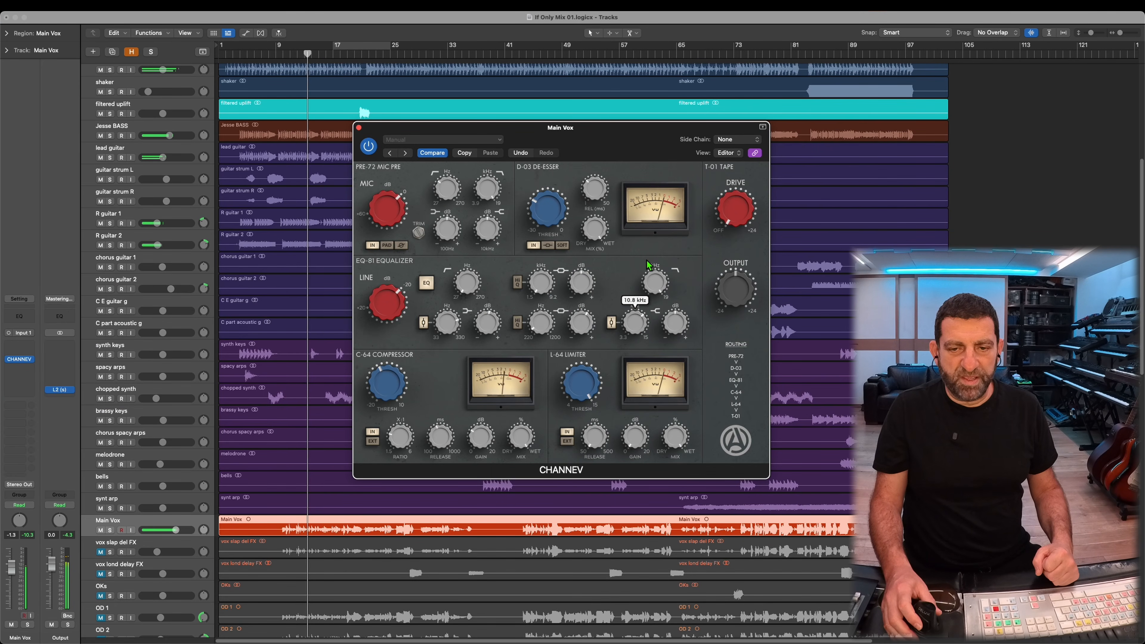
drag(676, 332, 676, 325)
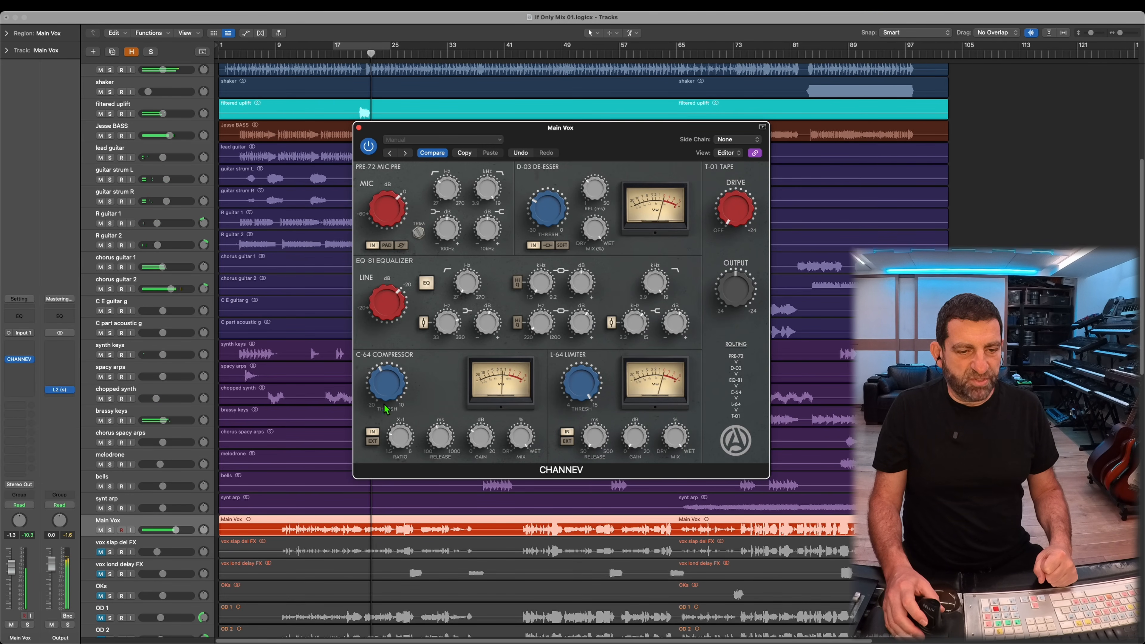
- Set the Main Vox's C-64 compressor threshold to -11.3 dB and adjust its dry/wet mix and gain
drag(406, 447, 395, 403)
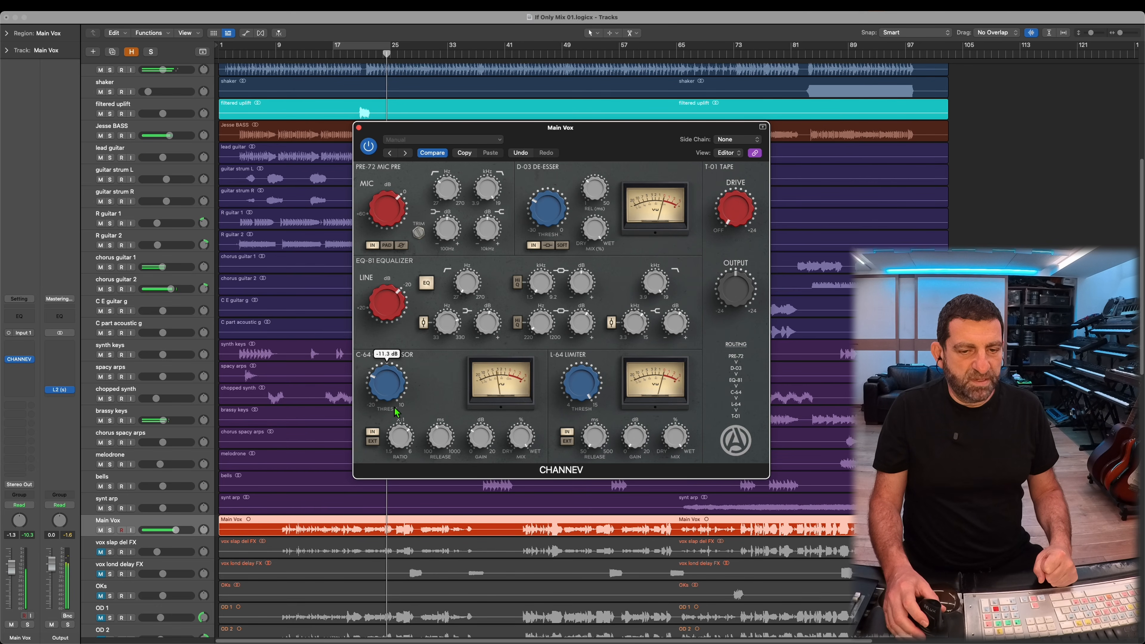
drag(520, 436, 513, 492)
drag(523, 445, 521, 496)
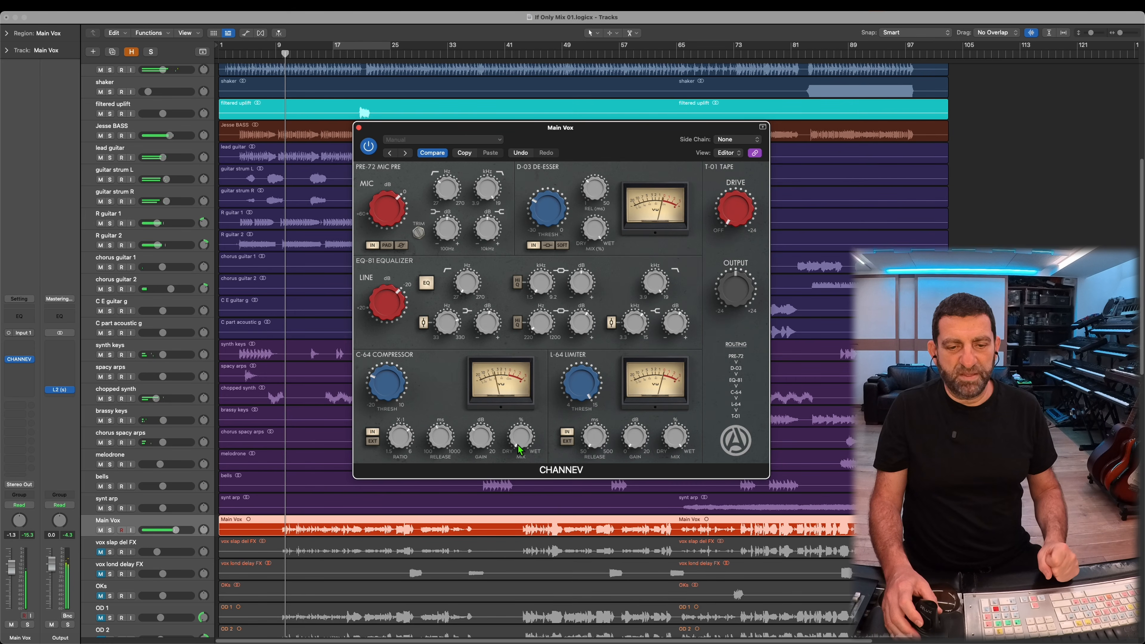
drag(520, 436, 531, 282)
drag(481, 440, 528, 548)
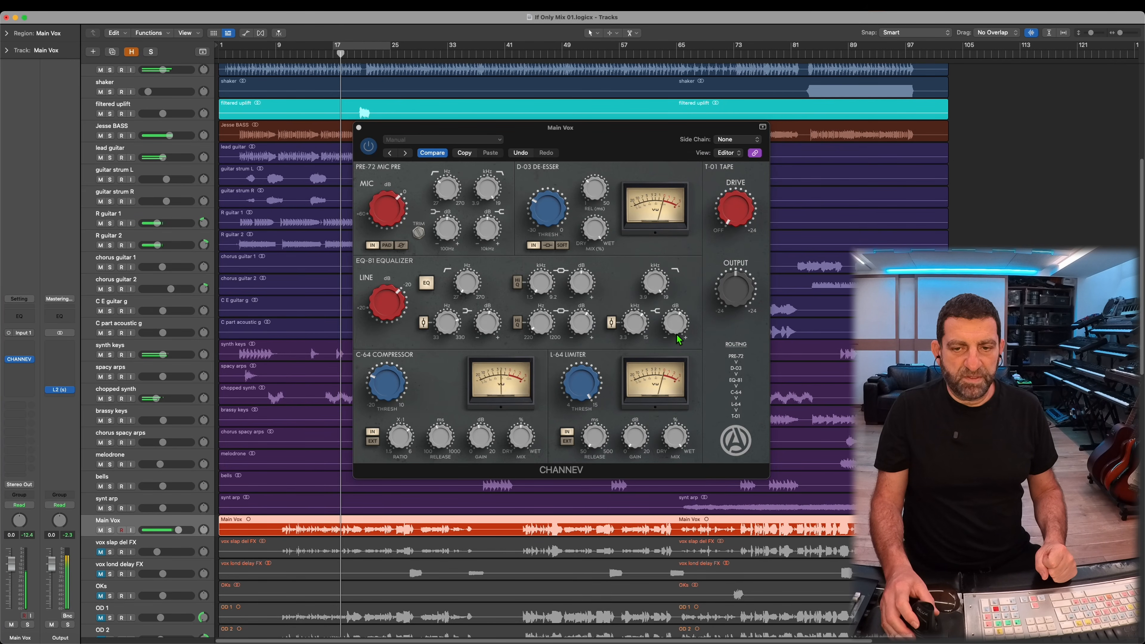
- Fine-tune the gain of the Main Vox's EQ-81 high band and high-mid band
click(675, 321)
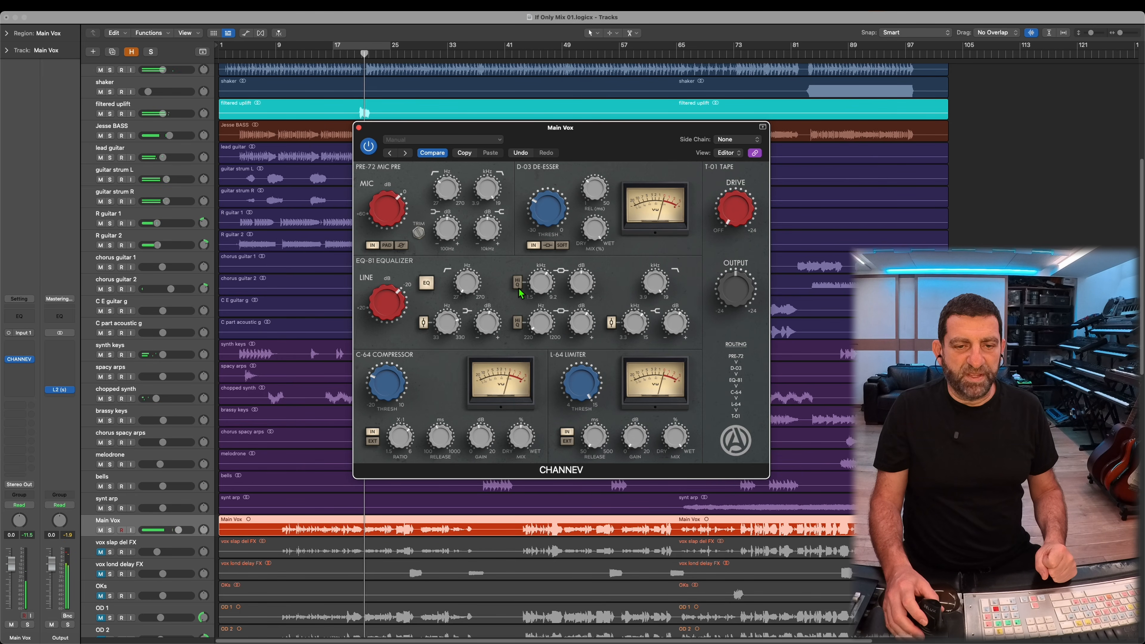
drag(594, 289, 544, 284)
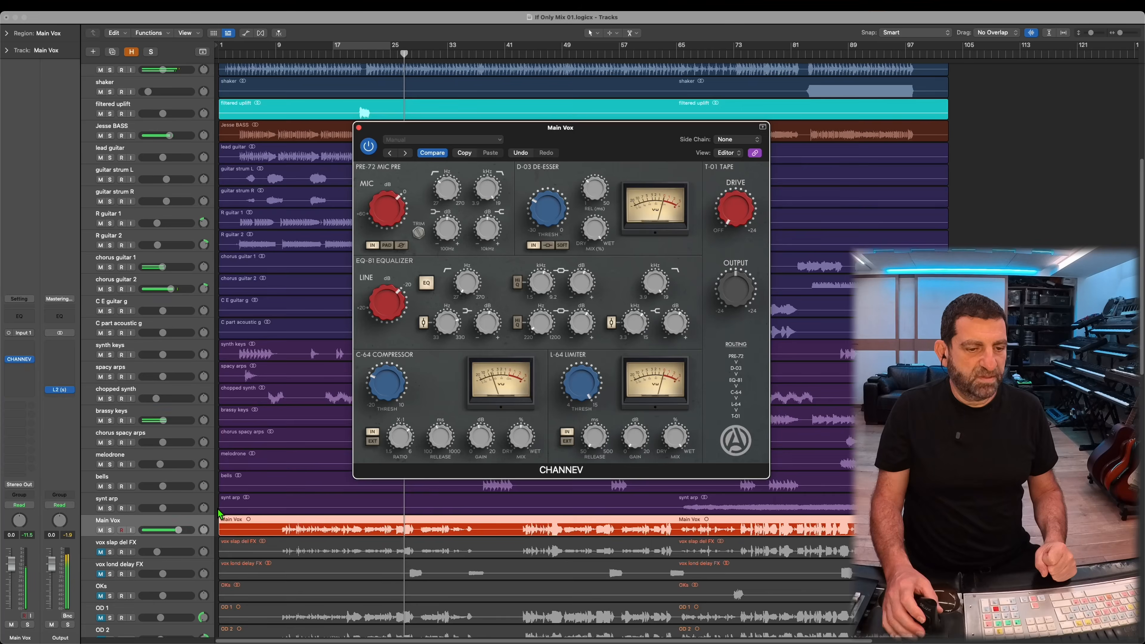
- Unmute the vox slap del FX track, replay from about bar 9 and balance its level to -15.4 dB against the Main Vox
scroll(219, 514, down, 3)
click(156, 487)
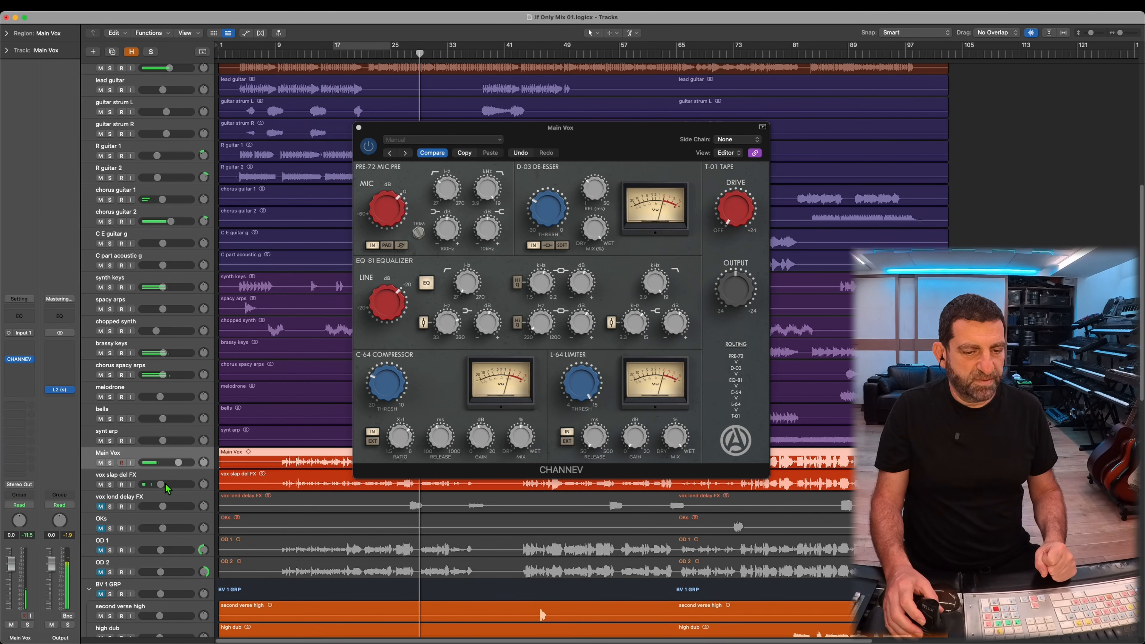
drag(279, 57, 275, 57)
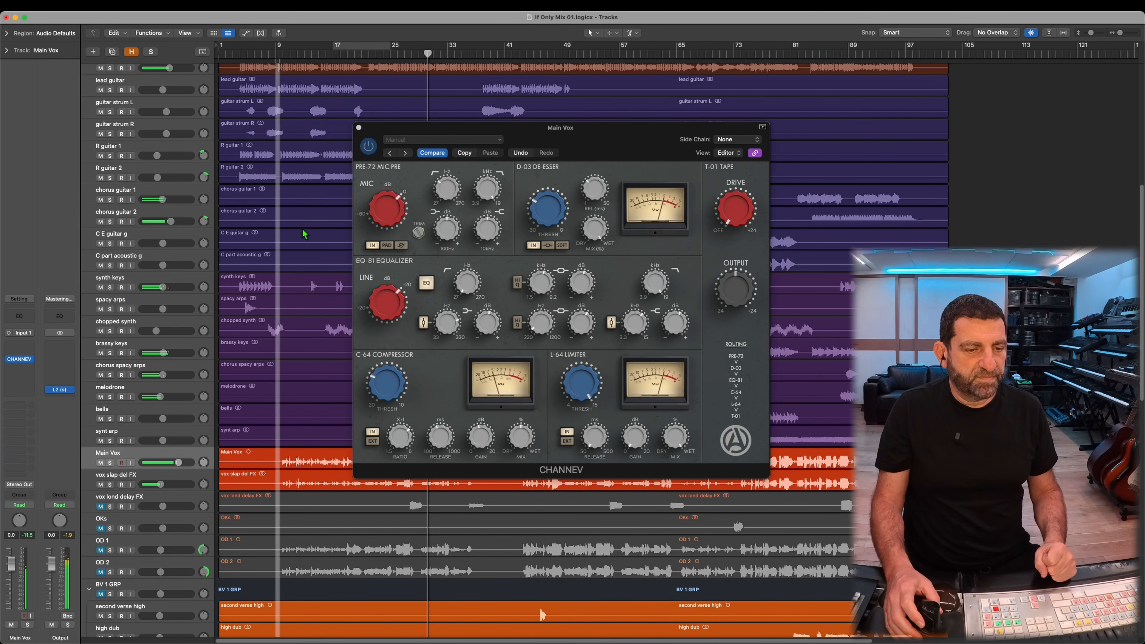
click(285, 417)
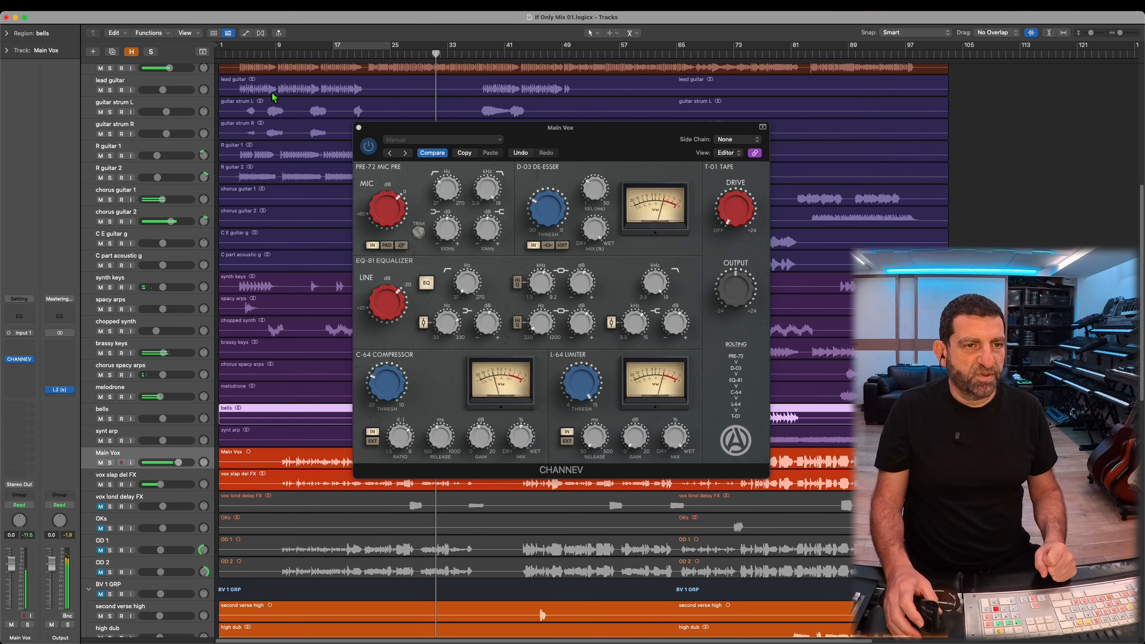
click(277, 55)
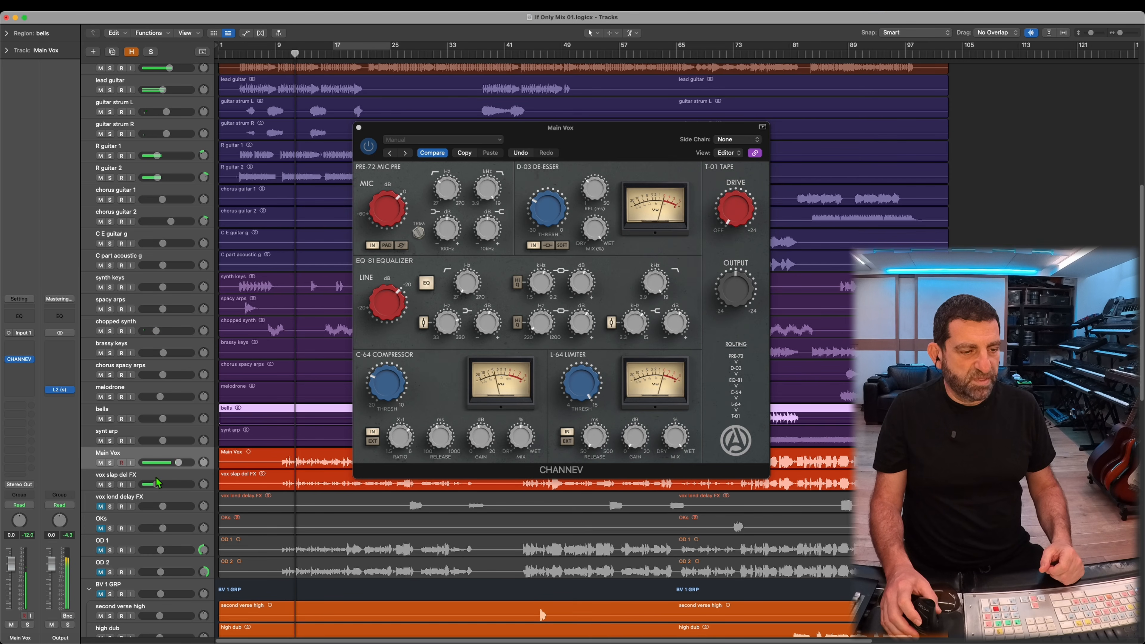
click(151, 457)
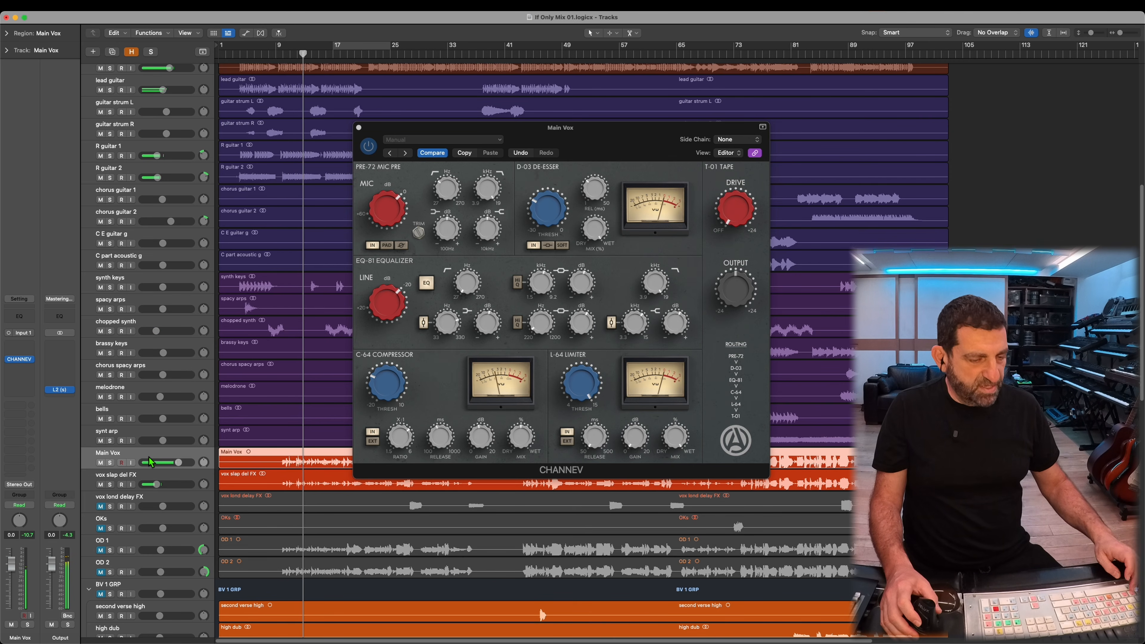
click(162, 476)
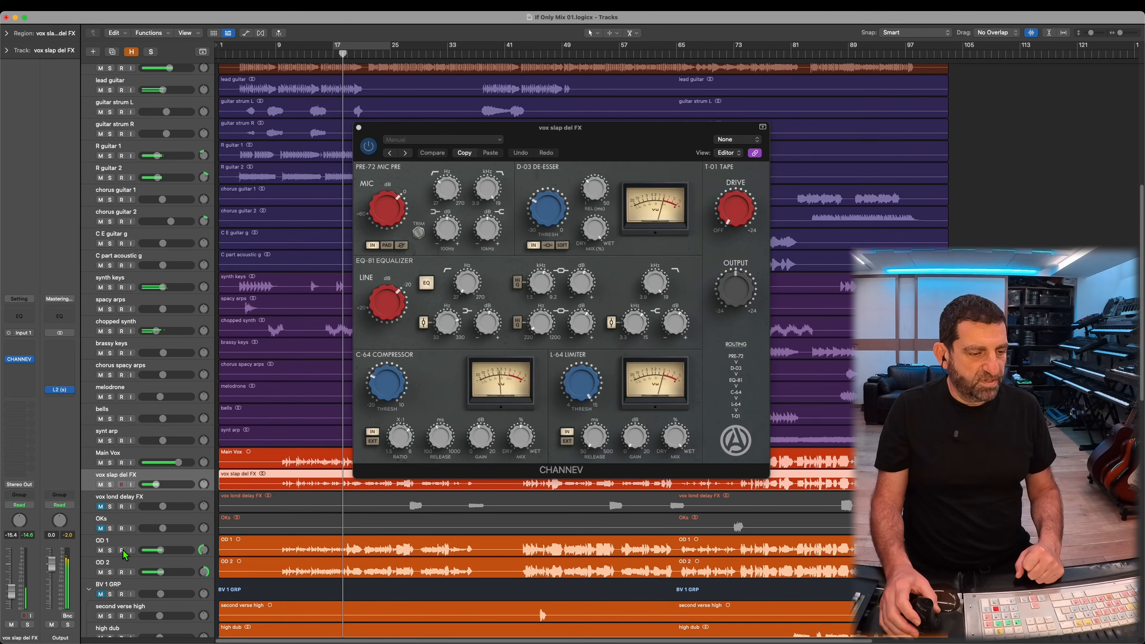
- On the OD 2 track's EQ-81, set the high-mid band frequency to 1.5 kHz and reset its gain to 0.0 dB
click(138, 546)
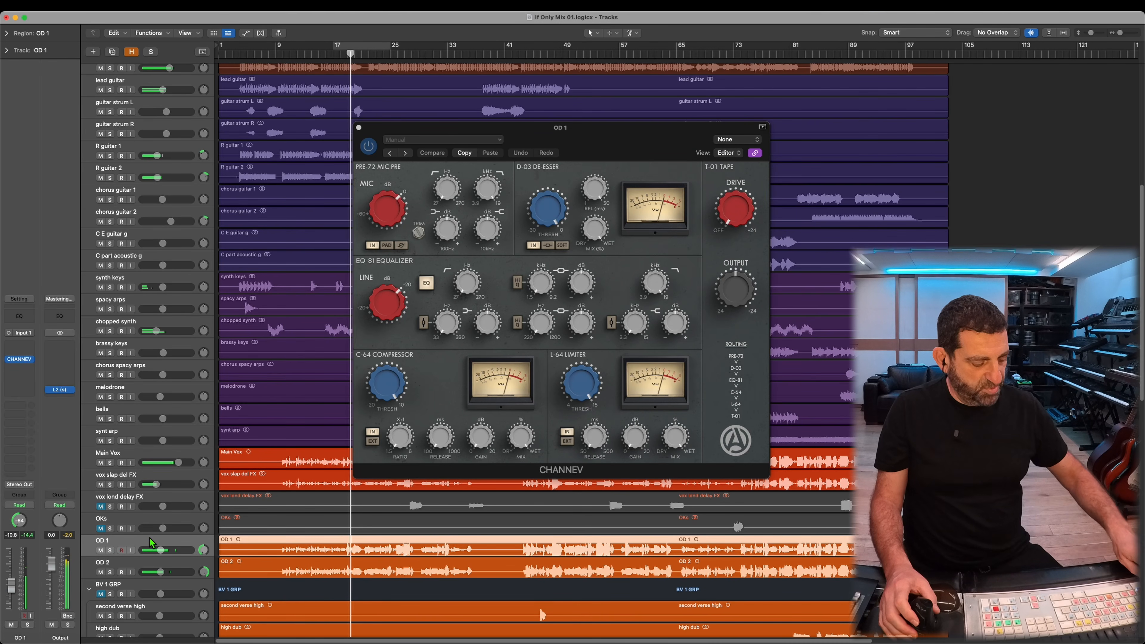
click(172, 565)
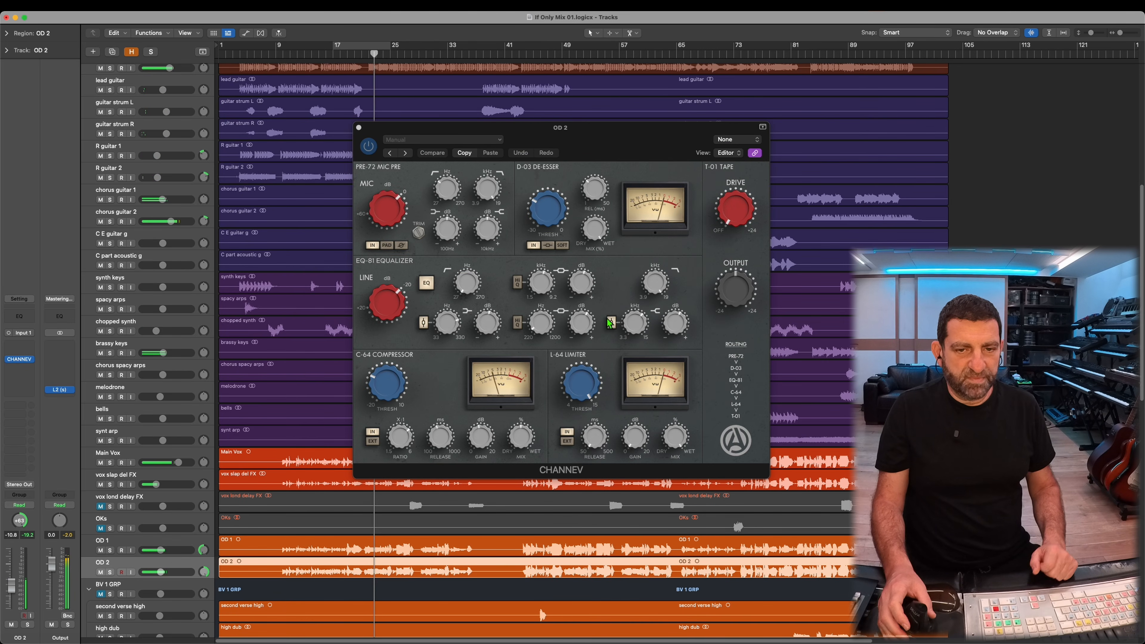
drag(542, 283, 543, 292)
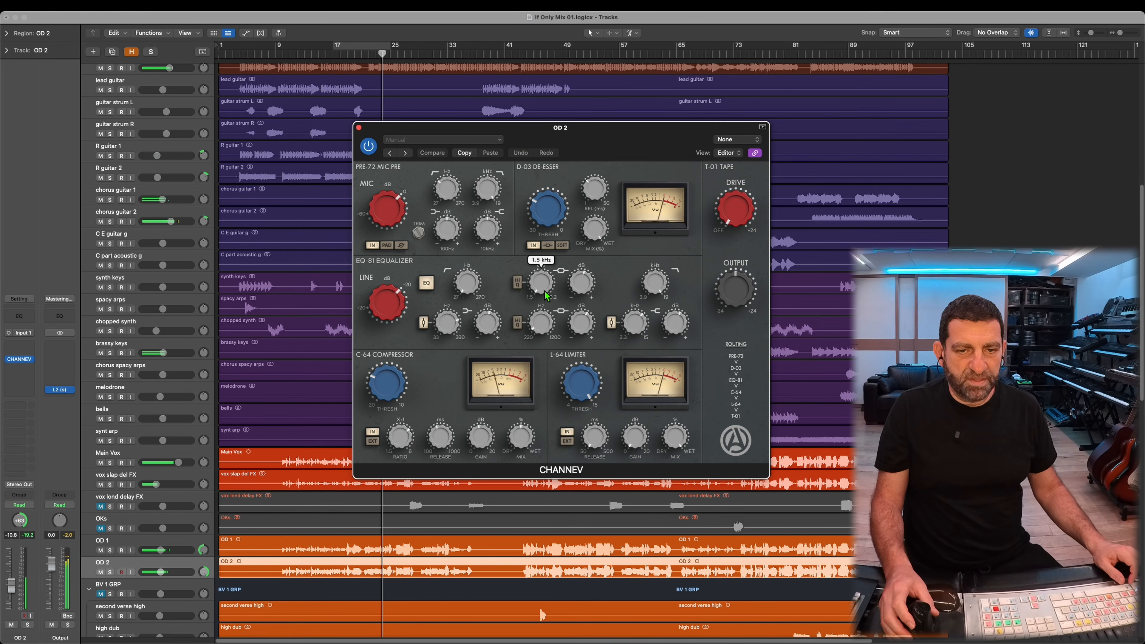
double_click(583, 285)
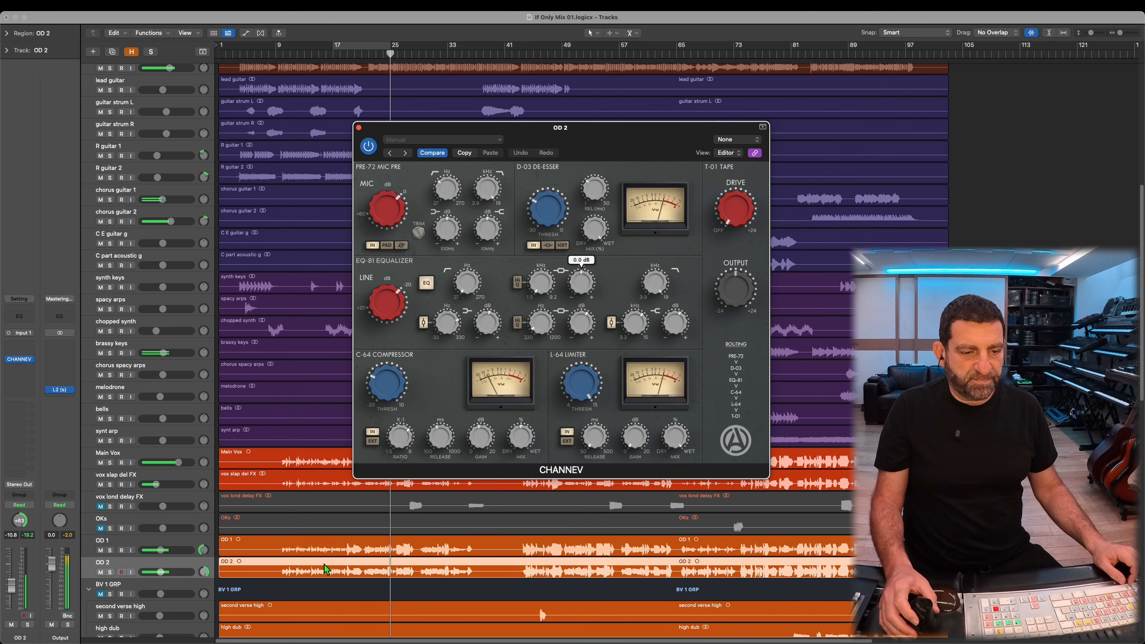
- On the OD 1 track's EQ-81, set the high-mid band frequency to 3.3 kHz and adjust its gain
click(166, 540)
double_click(585, 281)
drag(547, 296, 547, 286)
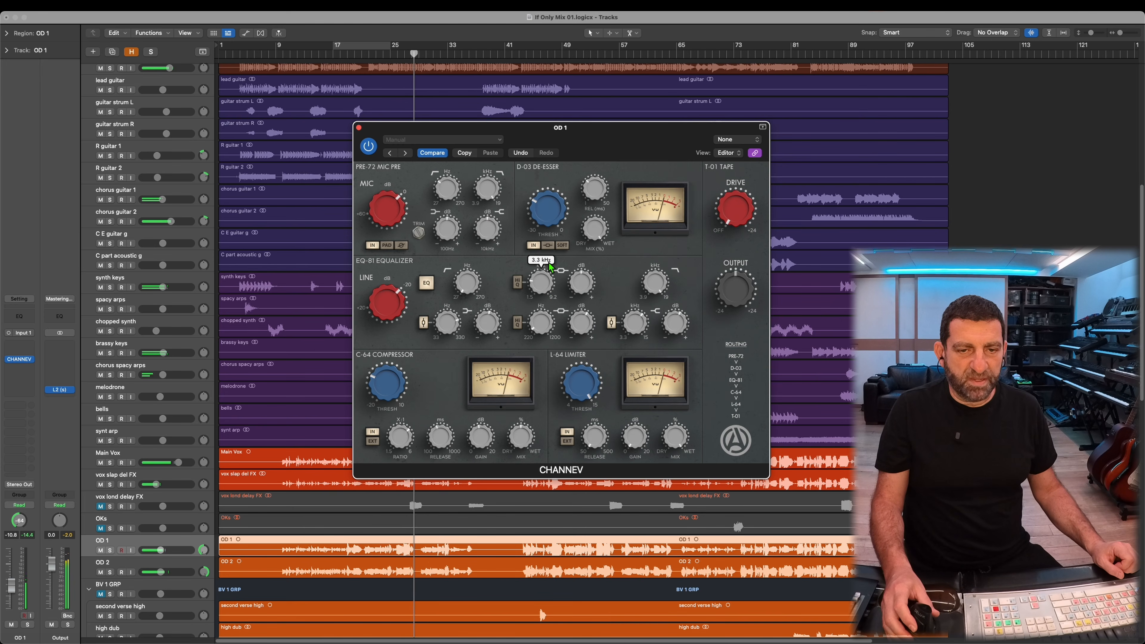
drag(580, 280, 578, 285)
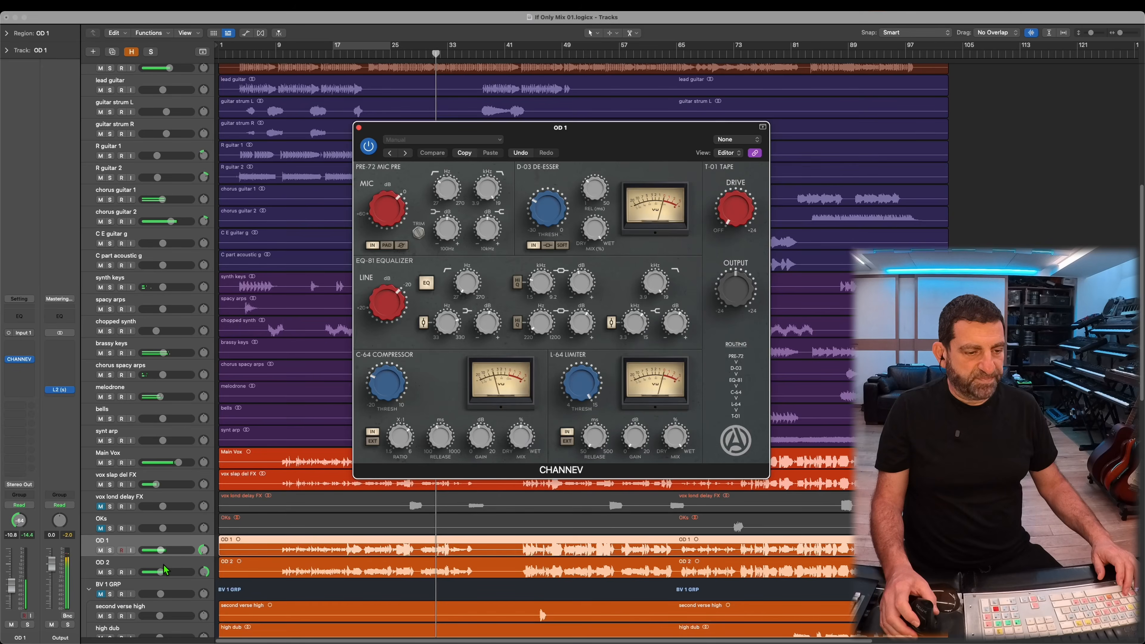
- Lower OD 1 and OD 2 together, bringing OD 2 to -12.8 dB, and unmute the OKs track
click(167, 569)
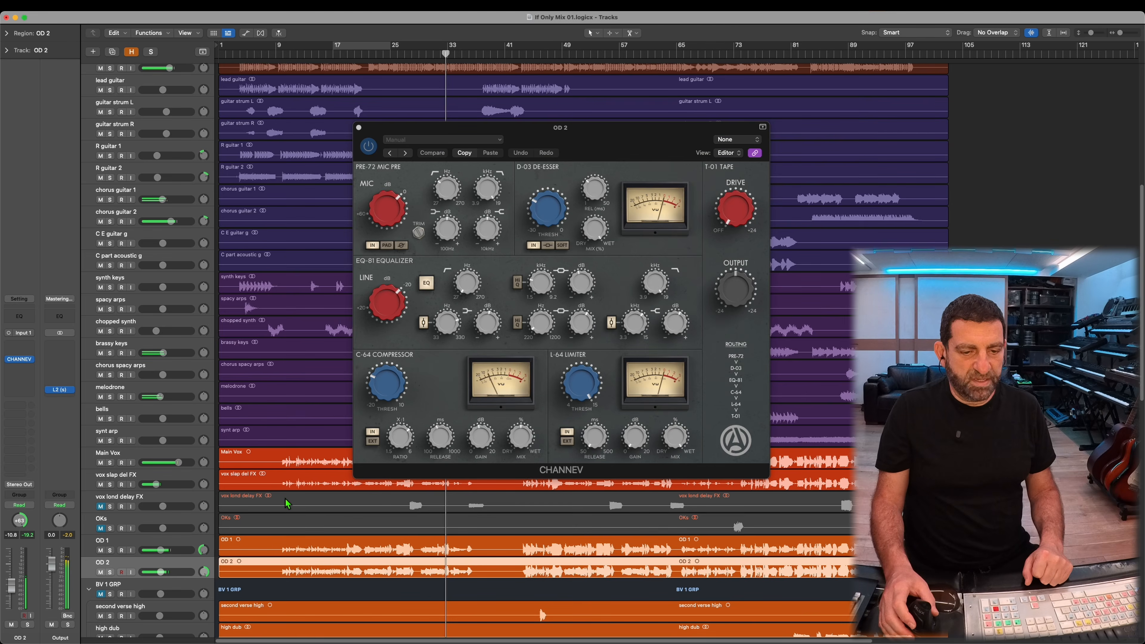
shift+click(170, 554)
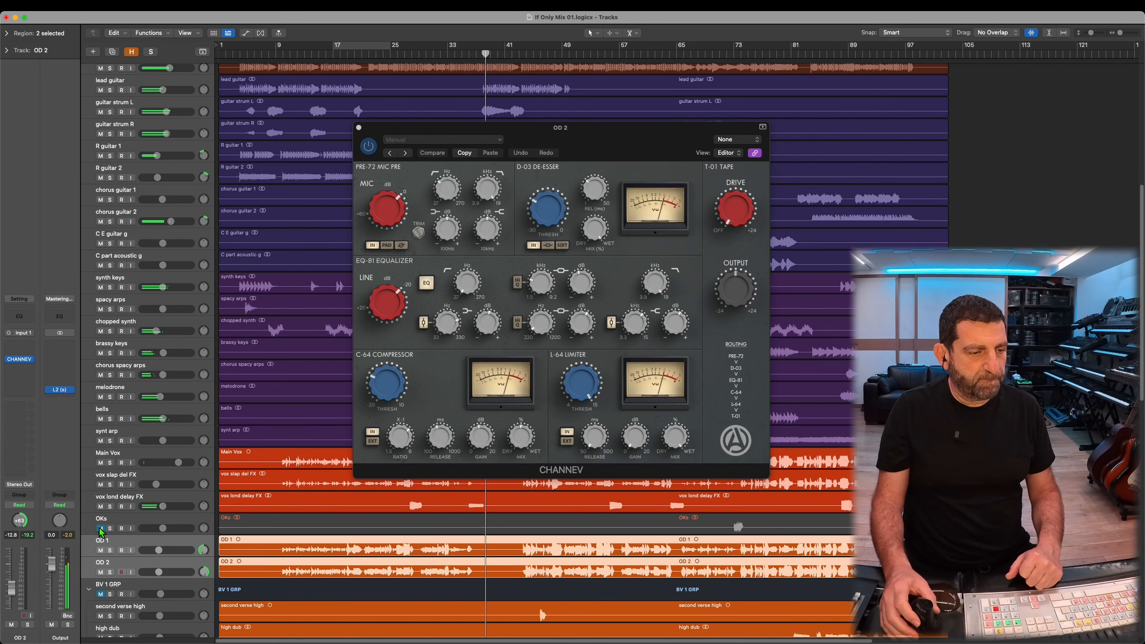
click(100, 528)
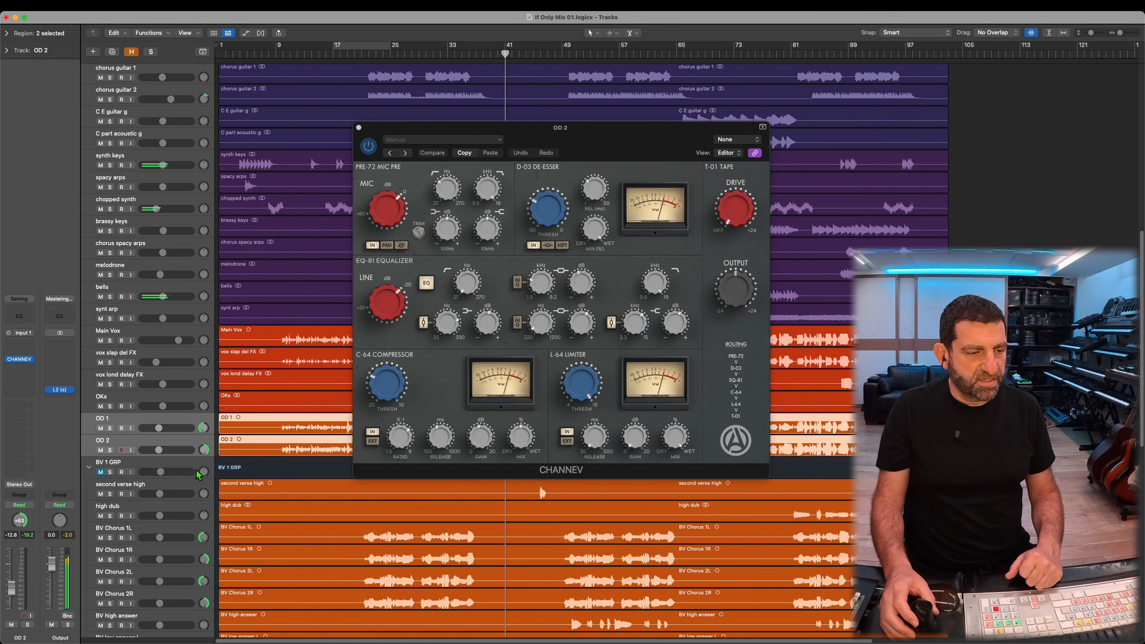
- On BV 1 GRP, set the D-03 de-esser threshold to -15.9 dB and adjust its release
click(199, 474)
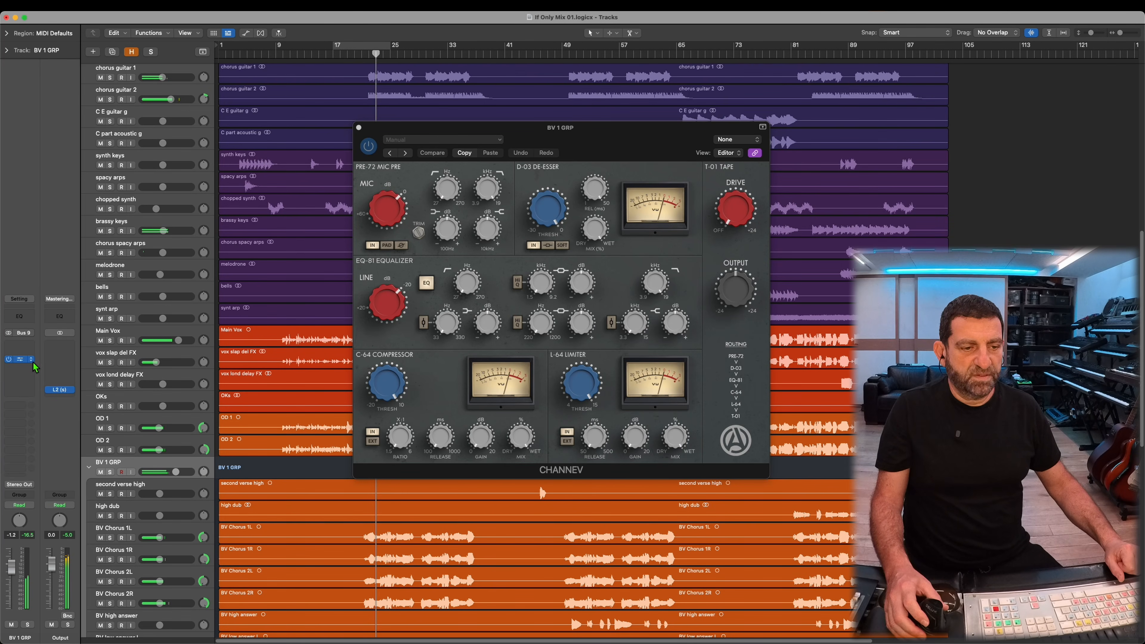
drag(550, 211, 560, 281)
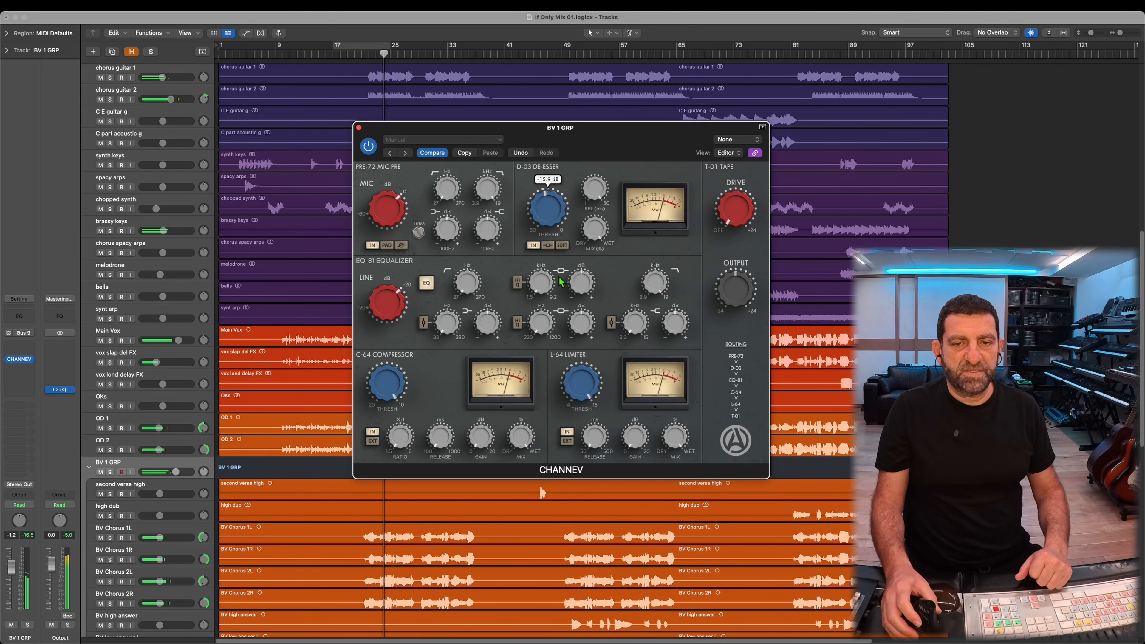
drag(595, 189, 592, 265)
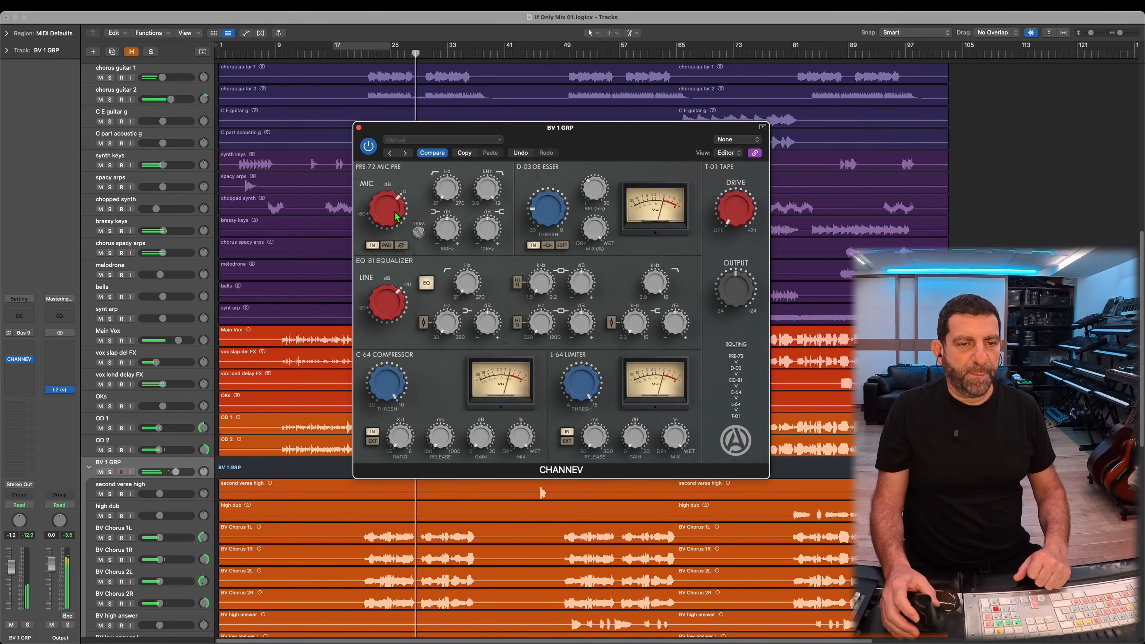
- Adjust BV 1 GRP's PRE-72 mic gain and the thresholds of its C-64 compressor and L-64 limiter
drag(397, 223, 454, 170)
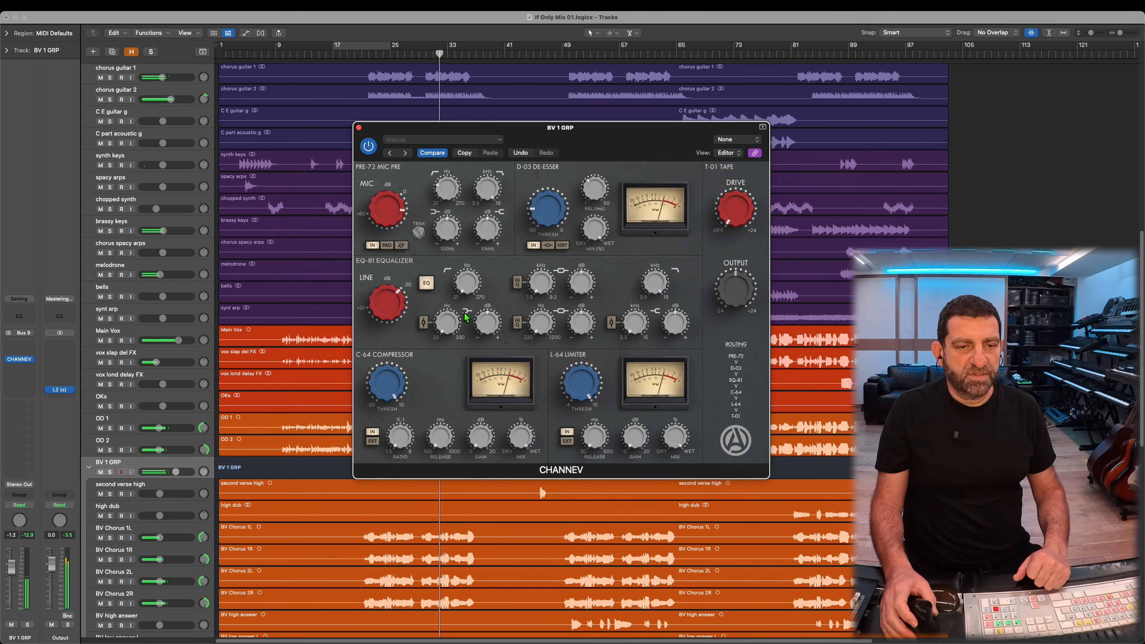
drag(389, 394, 391, 494)
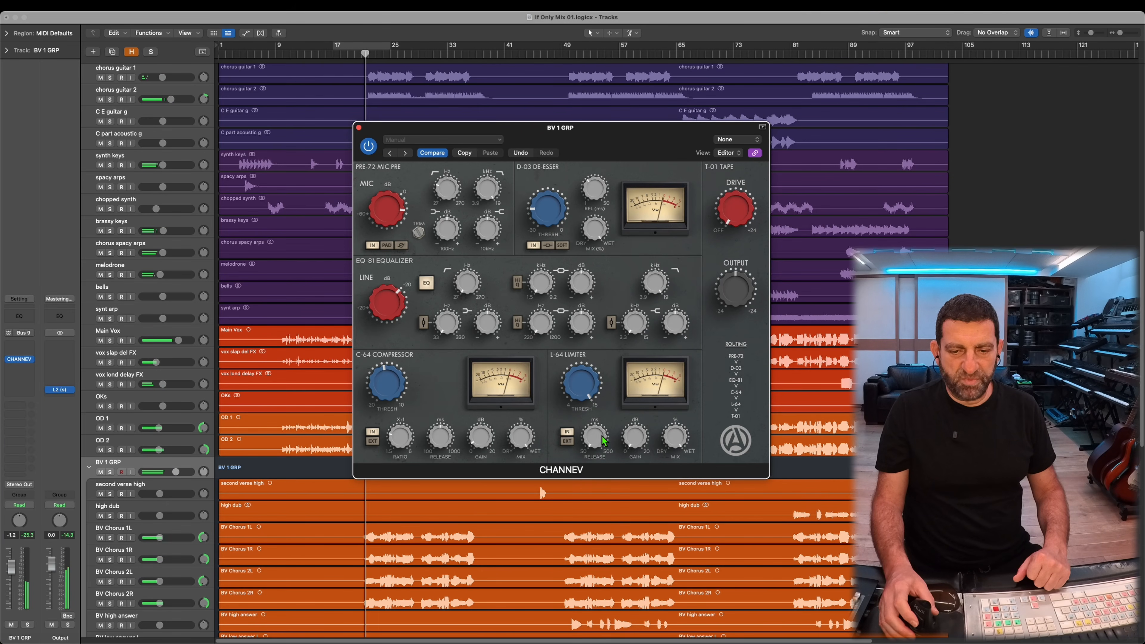
drag(572, 397, 569, 473)
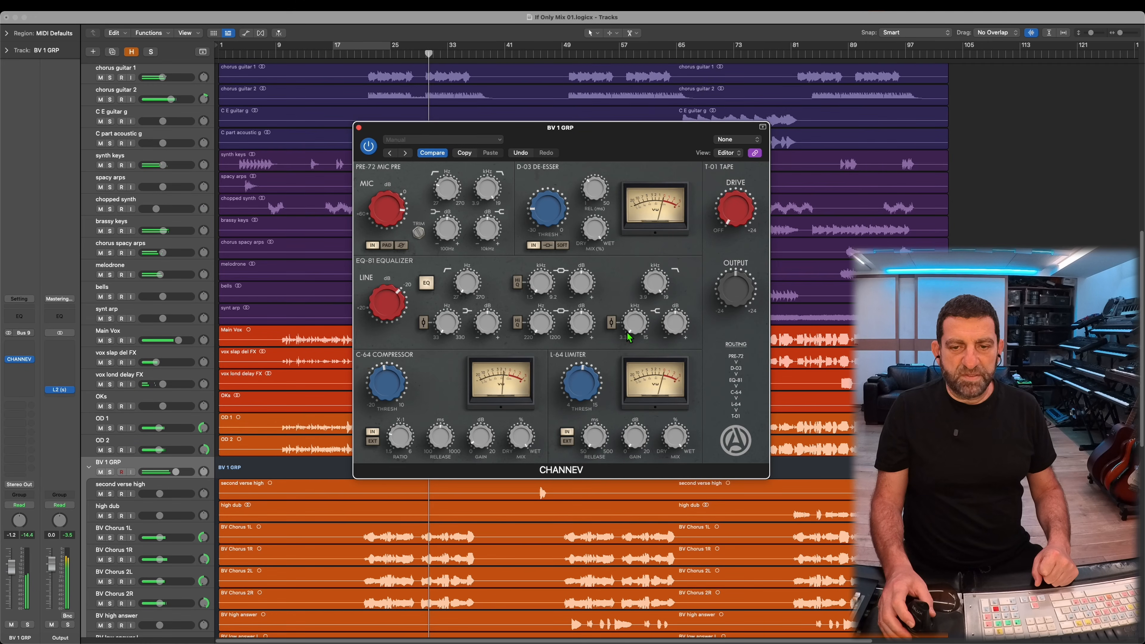
- Adjust BV 1 GRP's EQ-81 low-pass filter, set its low-mid gain to 1.9 dB, and lower the group to -3.7 dB while playing from about bar 49
drag(655, 288, 671, 315)
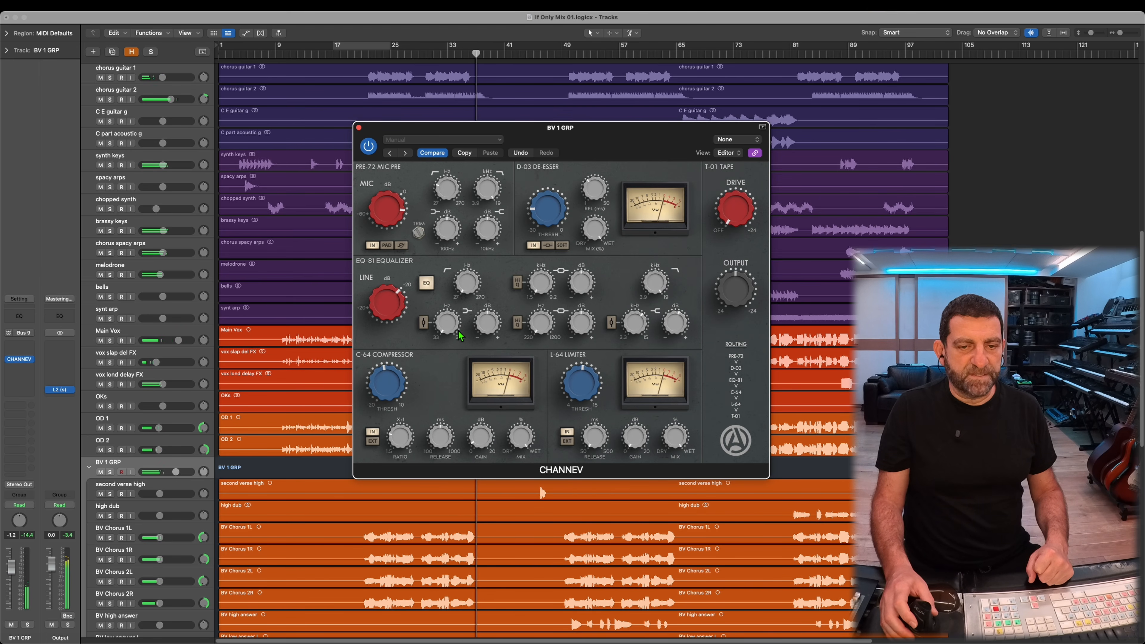
drag(583, 321, 585, 311)
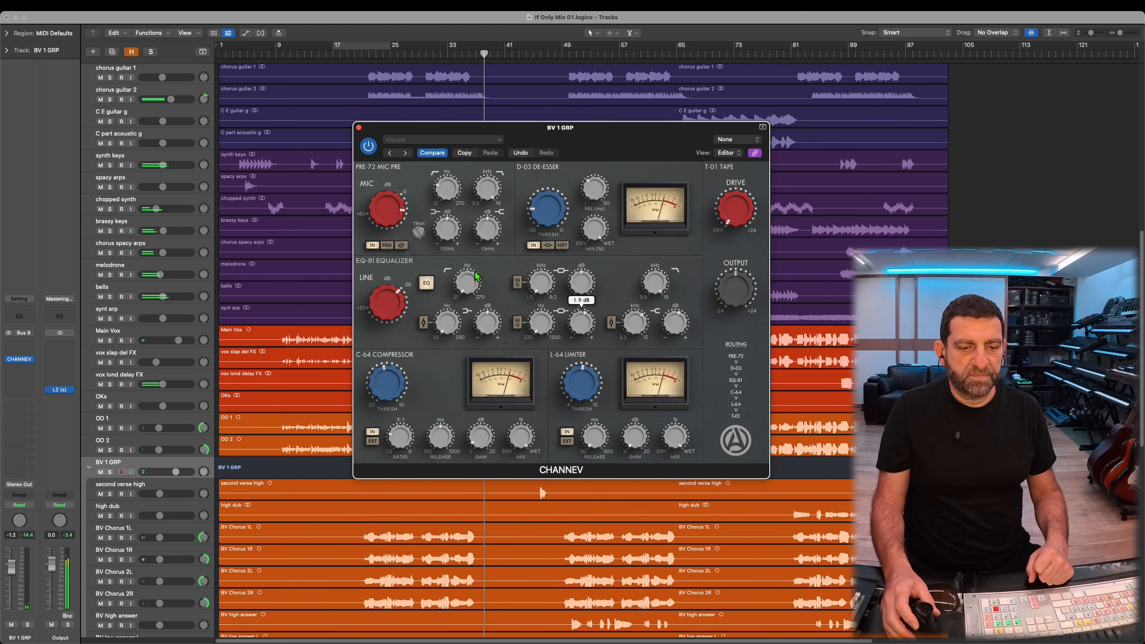
click(570, 56)
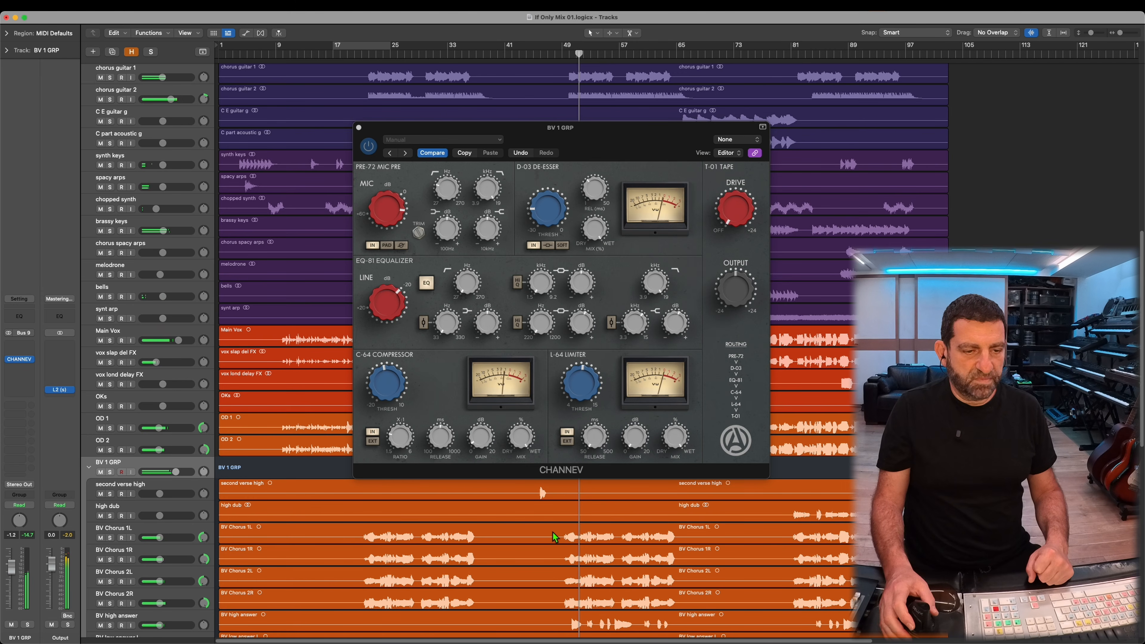
drag(174, 472, 171, 479)
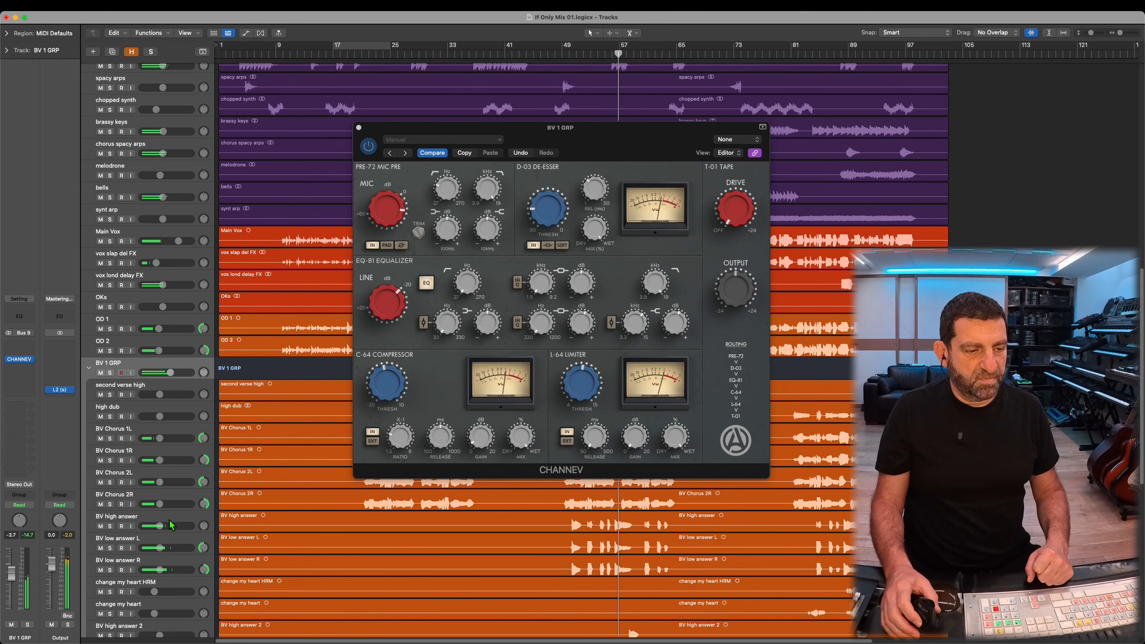
- Place the three BV answer 2 tracks below BV low answer R and move all six answer tracks out of the stack, above BV 1 GRP
click(168, 518)
shift+click(170, 561)
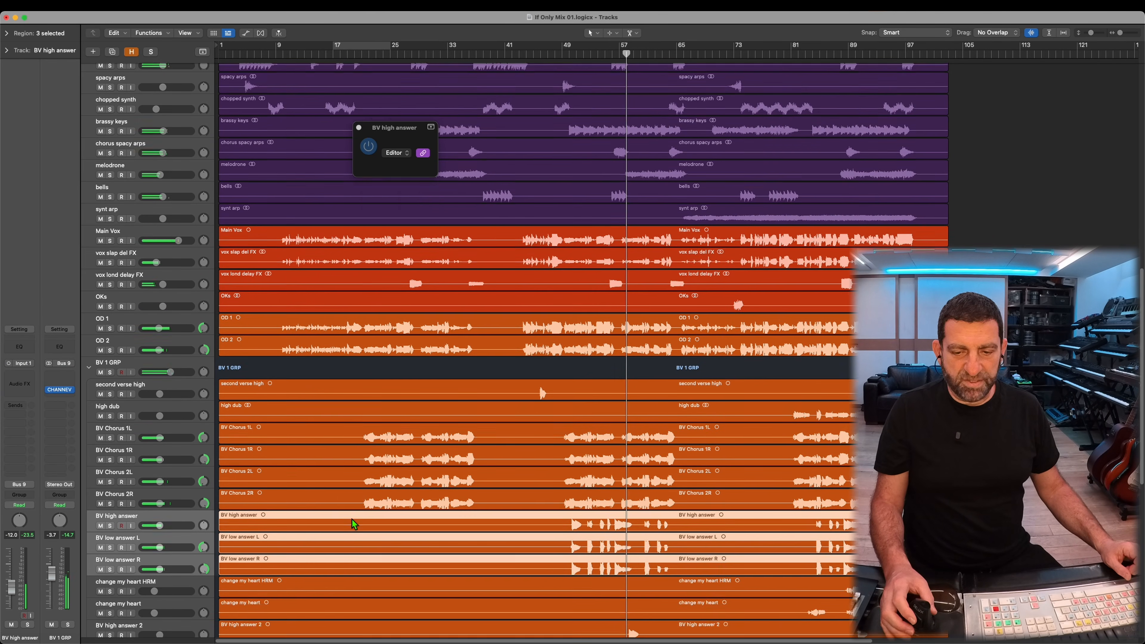
scroll(352, 519, down, 4)
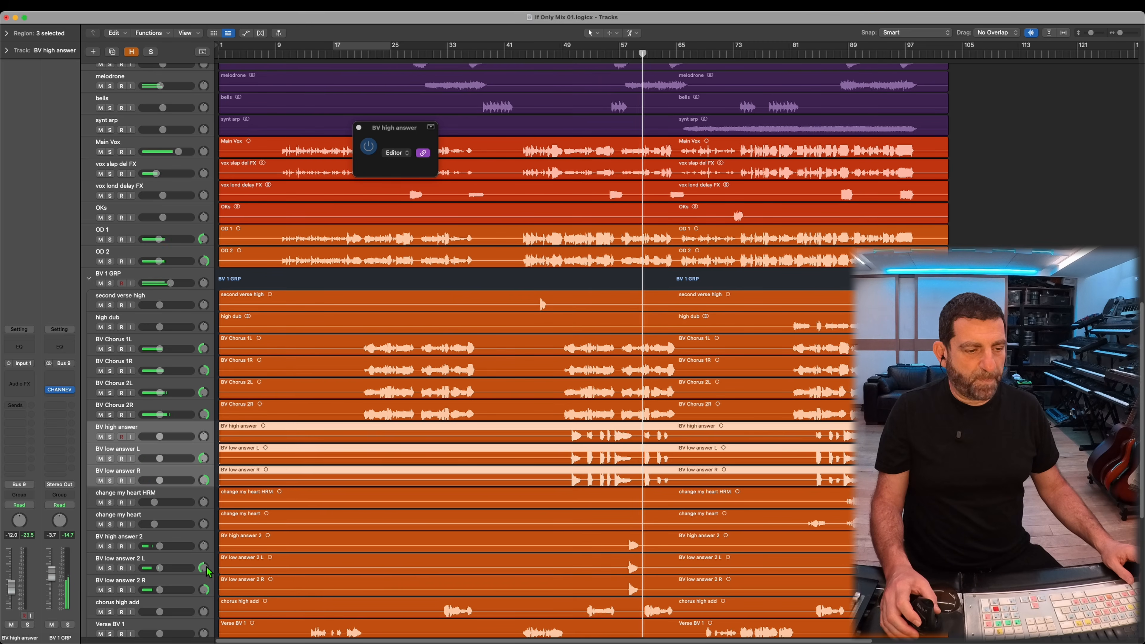
click(185, 583)
shift+click(172, 540)
drag(172, 538, 170, 494)
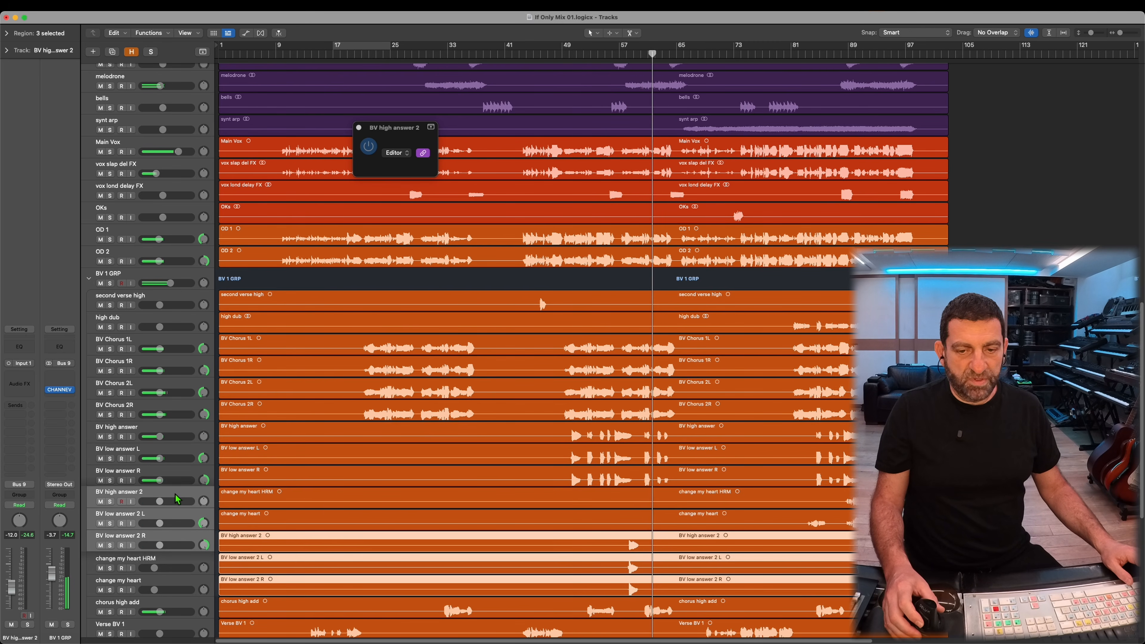
shift+click(170, 437)
drag(169, 438, 139, 431)
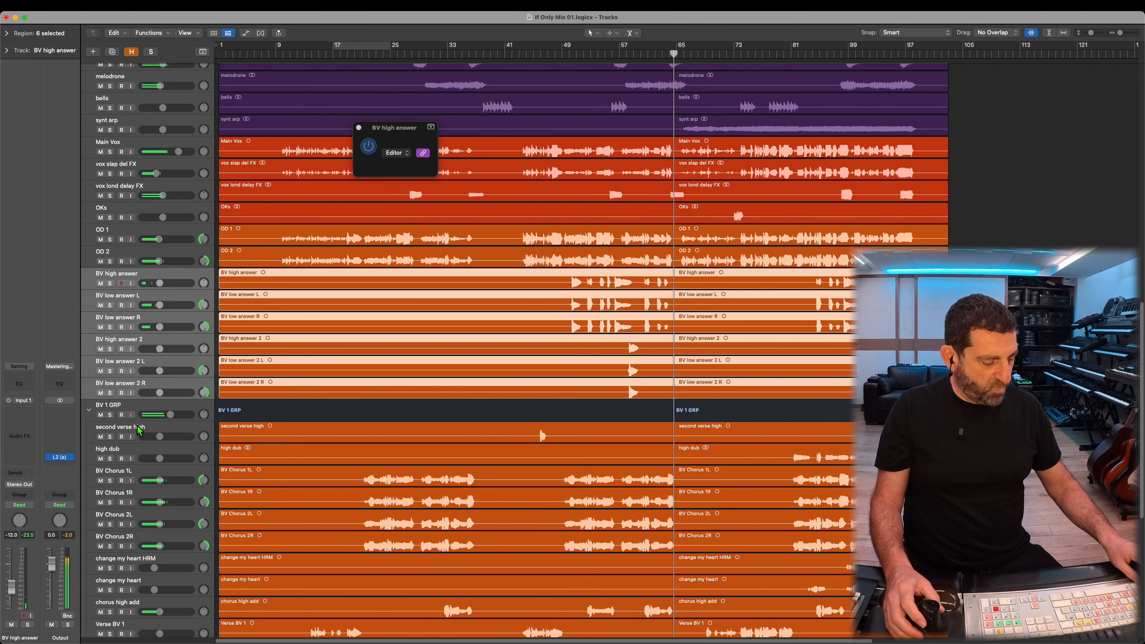
- Group the six BV answer tracks into a summing stack named BV 2 GRP and give it BV 1 GRP's CHANNEV settings
key(shift+super+g)
click(119, 430)
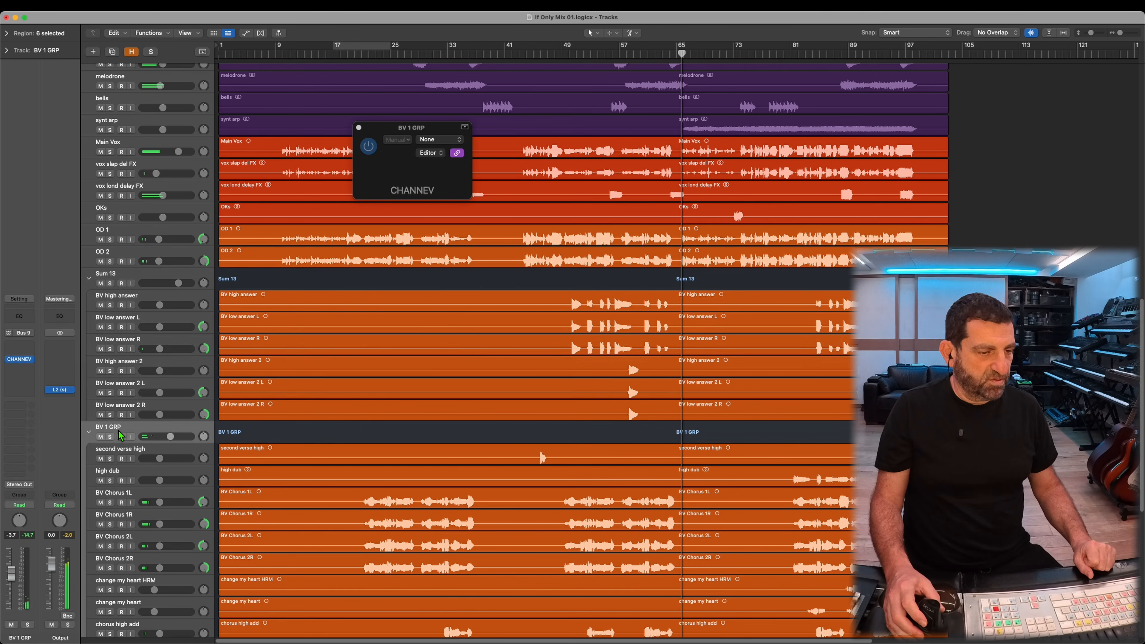
click(128, 276)
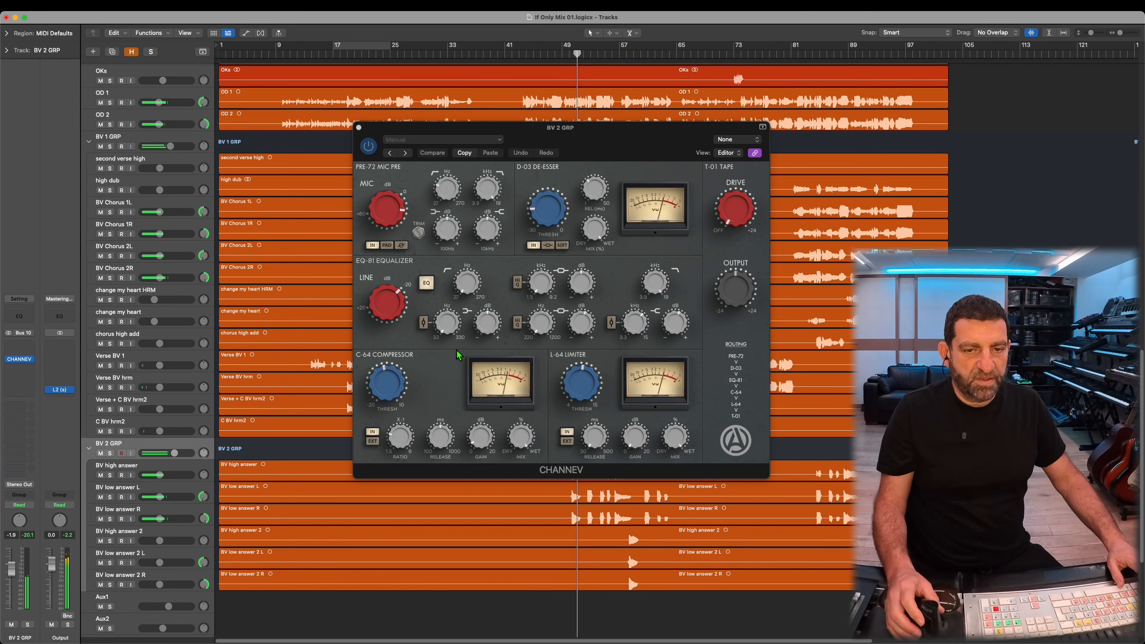
- On BV 2 GRP's EQ-81, set the high-mid gain to -2.4 dB and adjust the low-mid band frequency
drag(586, 280, 585, 290)
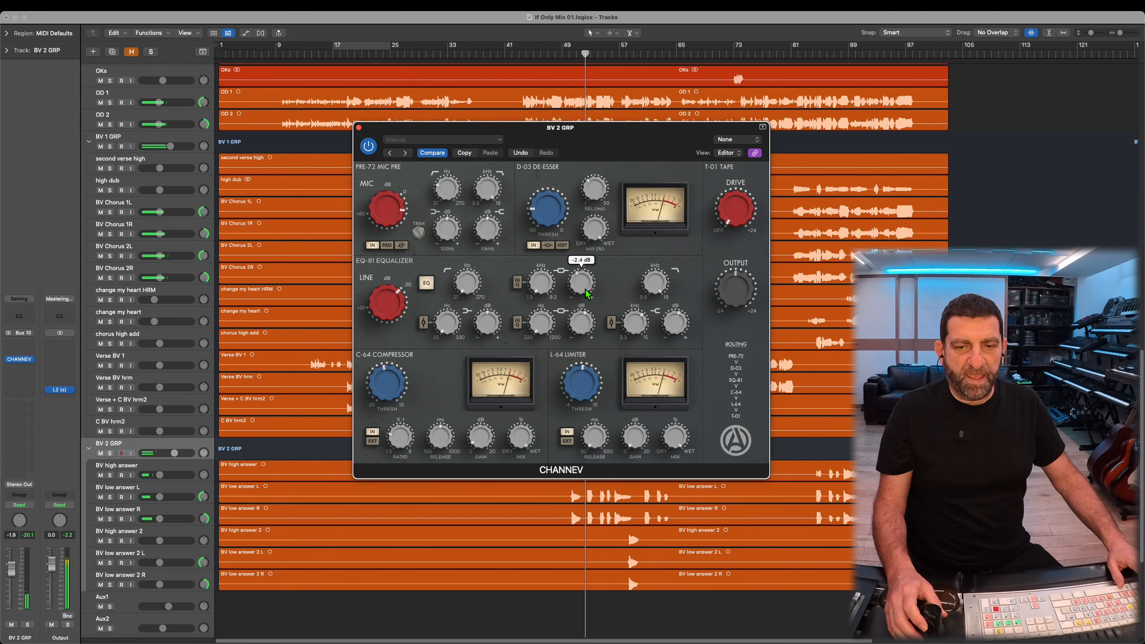
drag(547, 325, 459, 299)
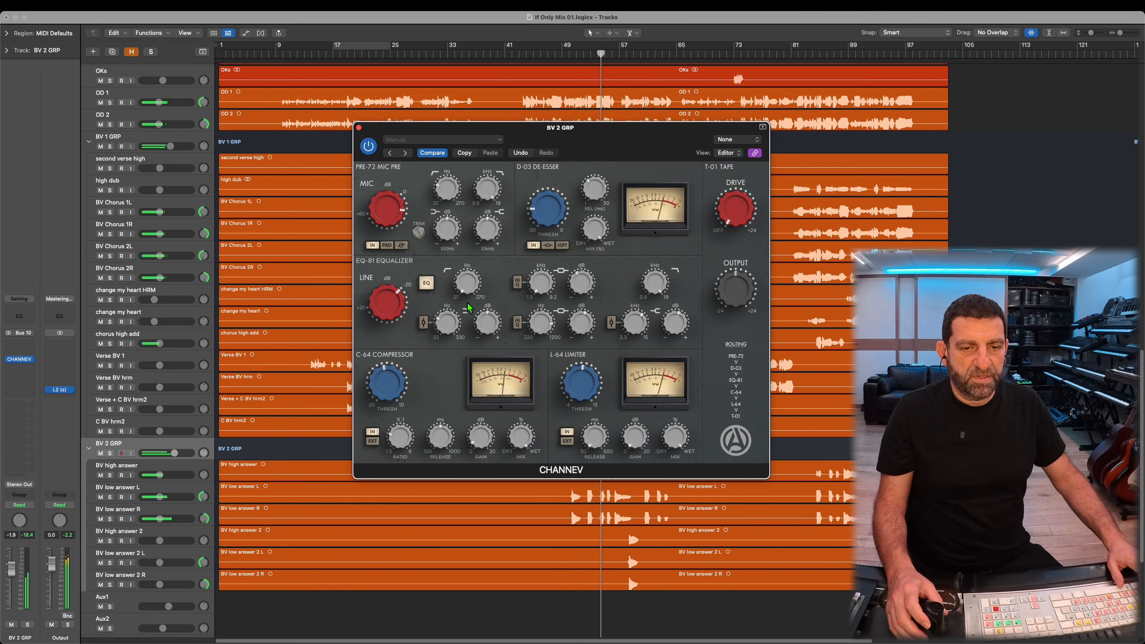
- On BV 2 GRP's EQ-81, set the high-mid frequency to 2.8 kHz, adjust the low-mid gain, and set the high-pass filter to 102 Hz
drag(583, 283, 551, 268)
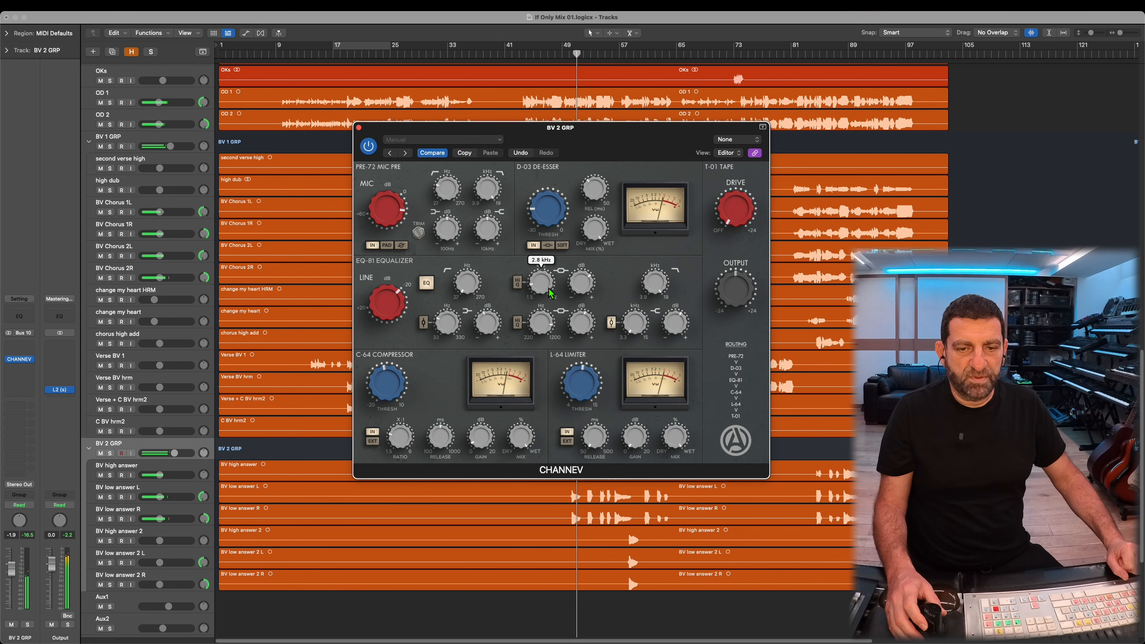
mouse_move(542, 322)
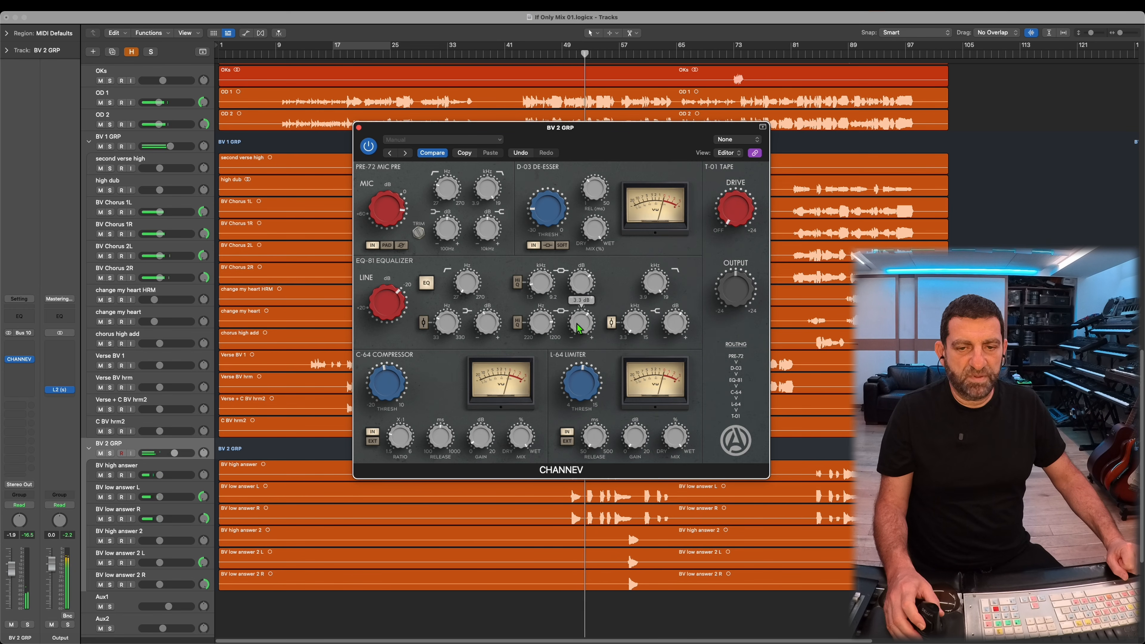
drag(470, 293, 477, 259)
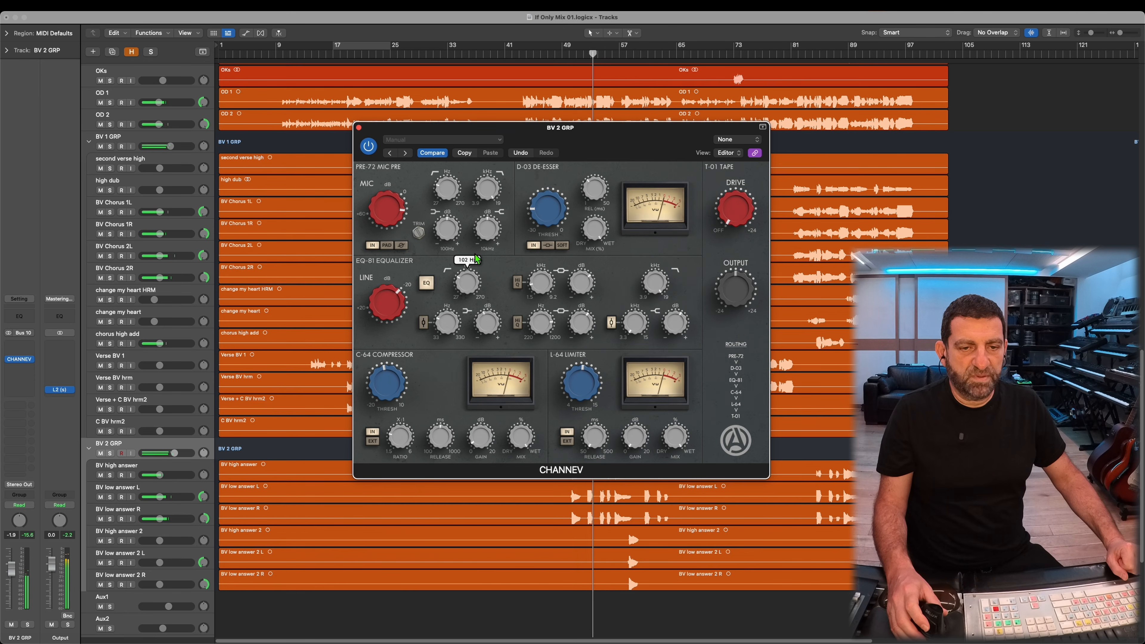
- Set BV 2 GRP's D-03 de-esser threshold to -20 dB, change its filter shape, and replay the answer vocals
drag(562, 222, 557, 246)
click(553, 246)
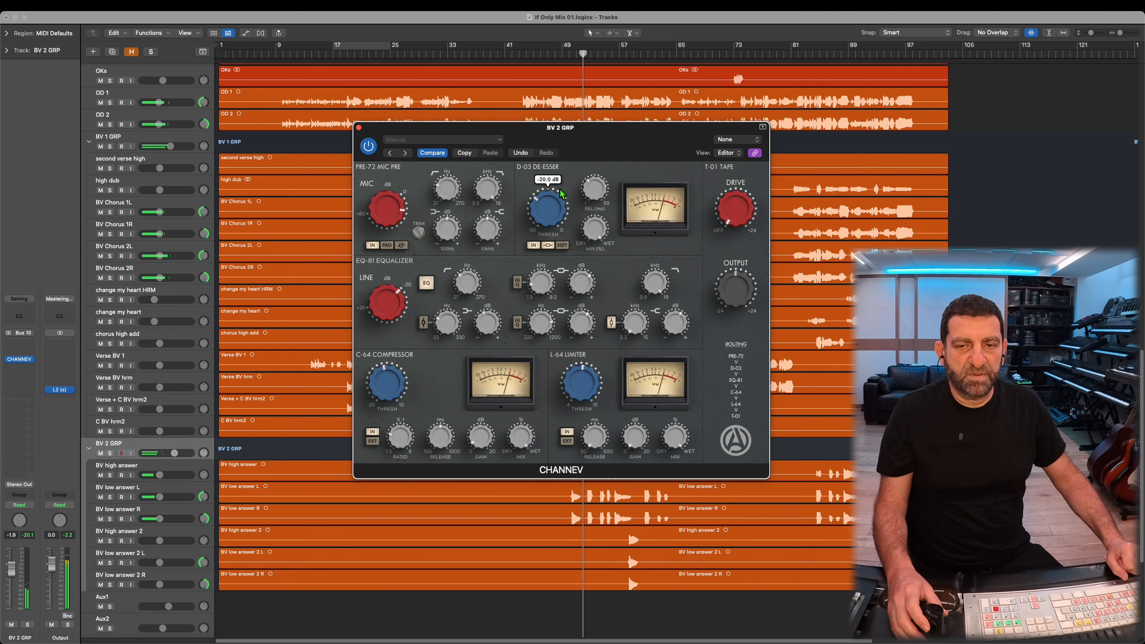
key(comma)
key(comma)
key(comma)
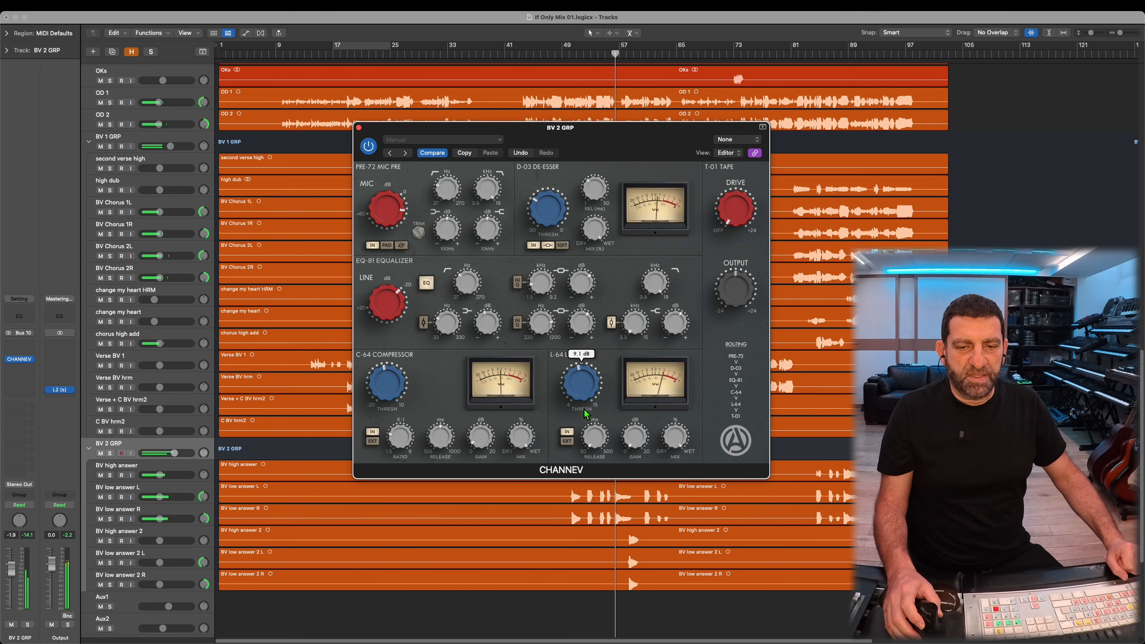
- Adjust the threshold and release of BV 2 GRP's L-64 limiter and set the group's level to -1.6 dB
drag(581, 404, 583, 398)
drag(593, 438, 587, 382)
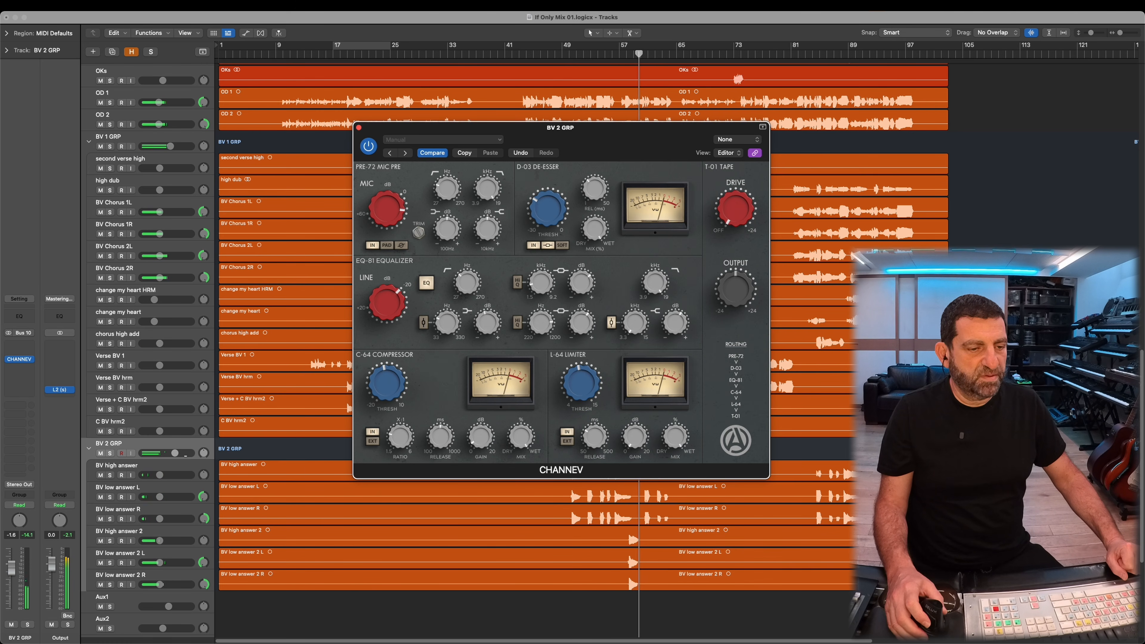
click(185, 459)
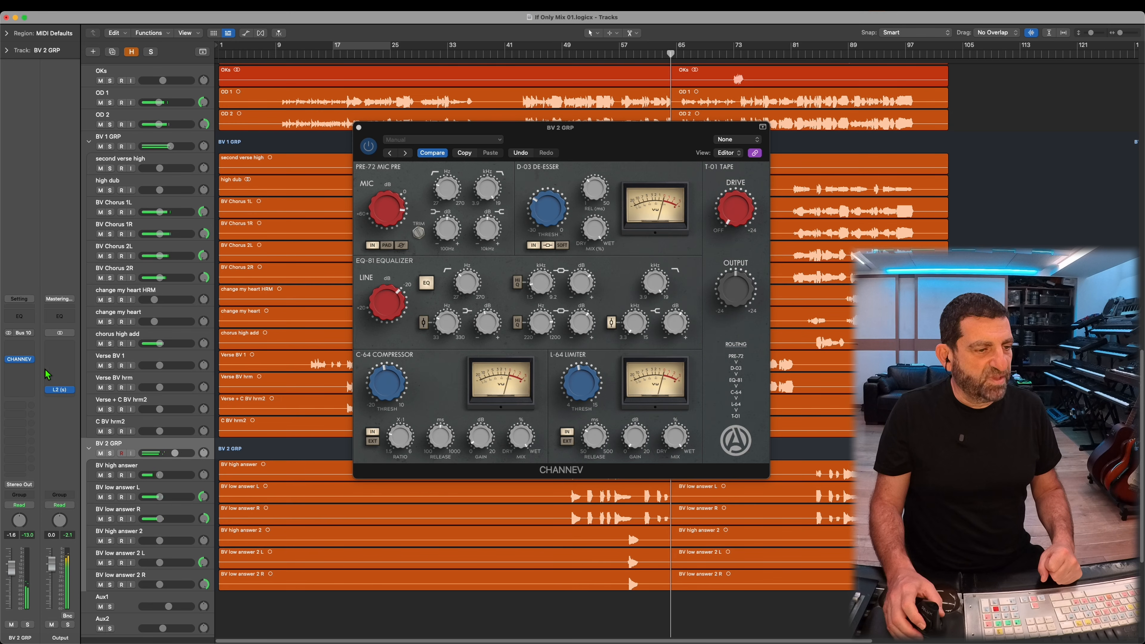
- Insert CHANNEV on the Output channel above the L2 limiter and play the song from about bar 10
click(74, 366)
mouse_move(135, 262)
click(158, 262)
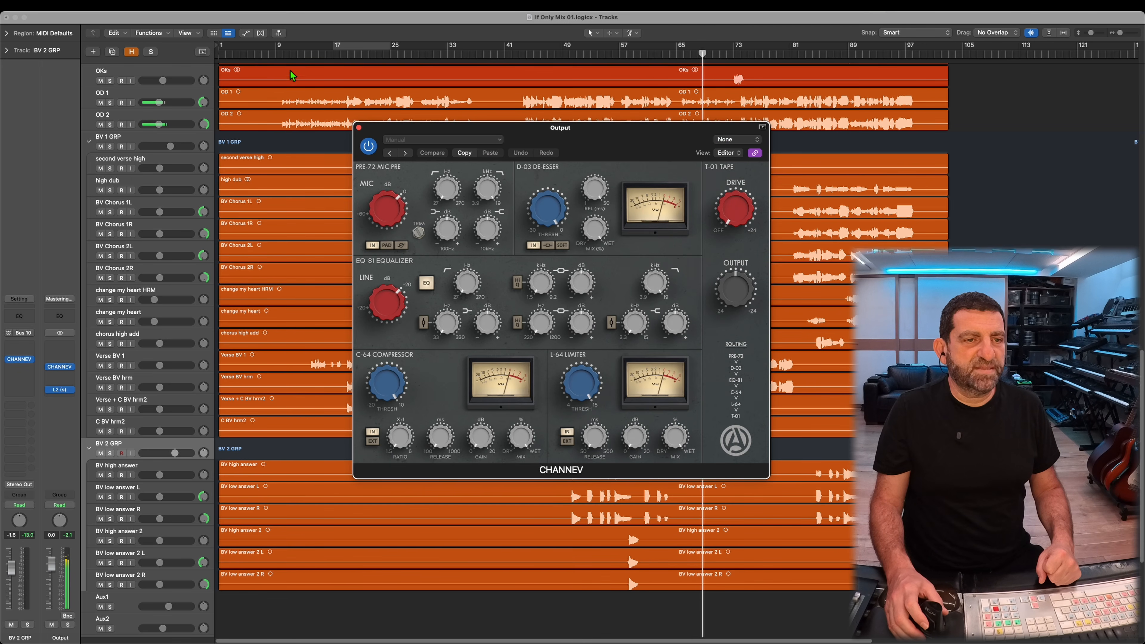
click(287, 55)
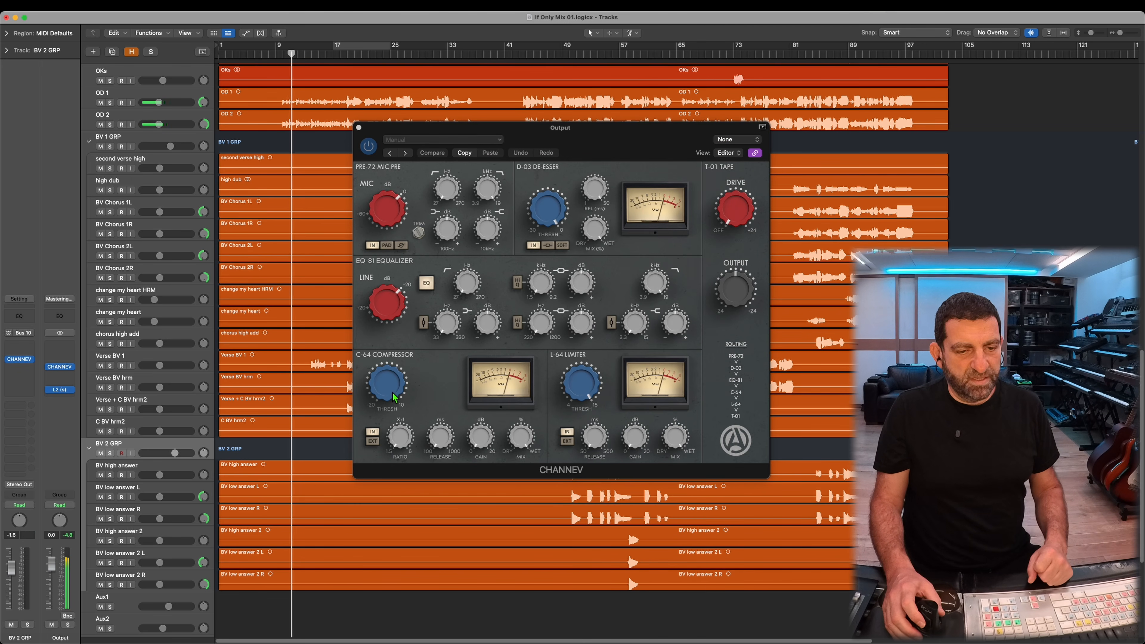
- On the Output's C-64 compressor, set a 2.3:1 ratio and about 1.1 dB threshold, adjust the gain, and reset the output's peak reading
drag(398, 439, 441, 426)
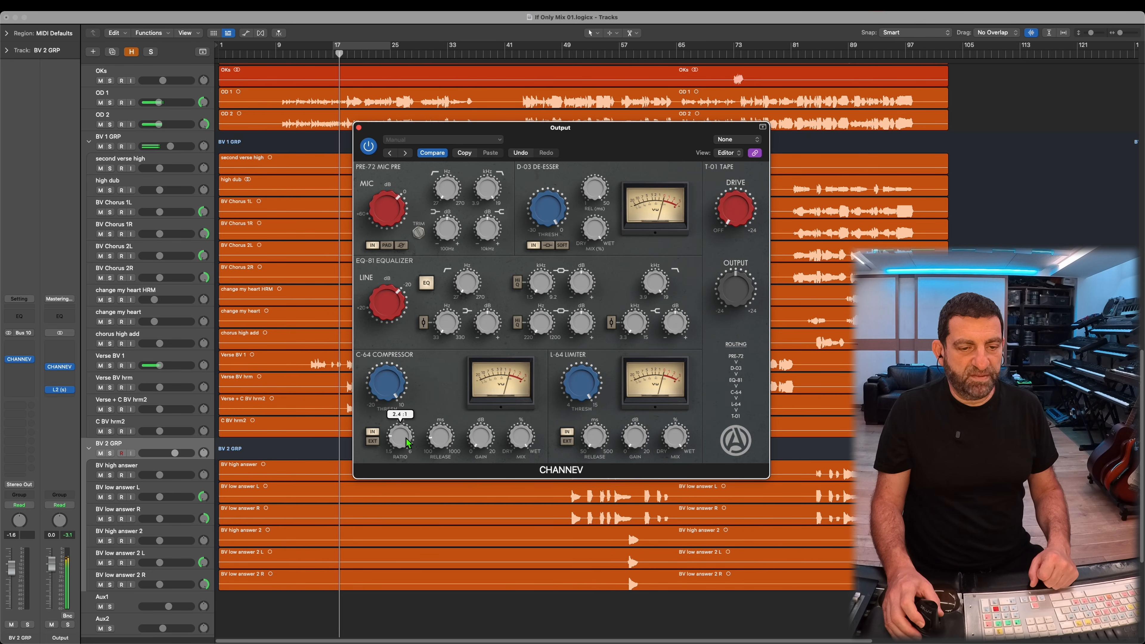
drag(402, 442, 400, 446)
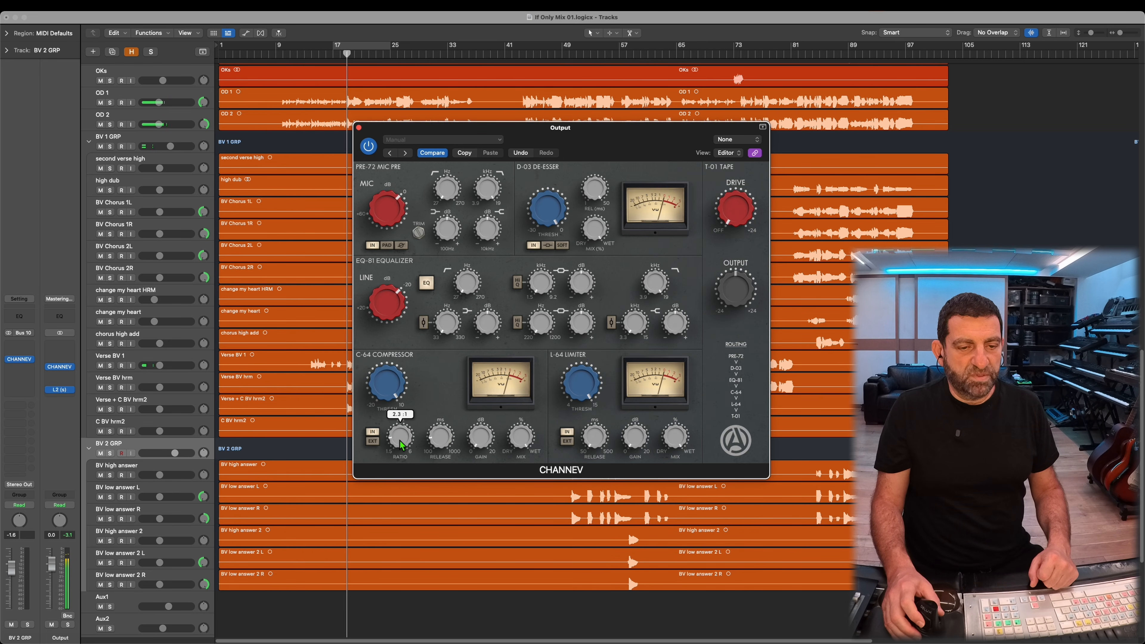
drag(391, 381, 401, 432)
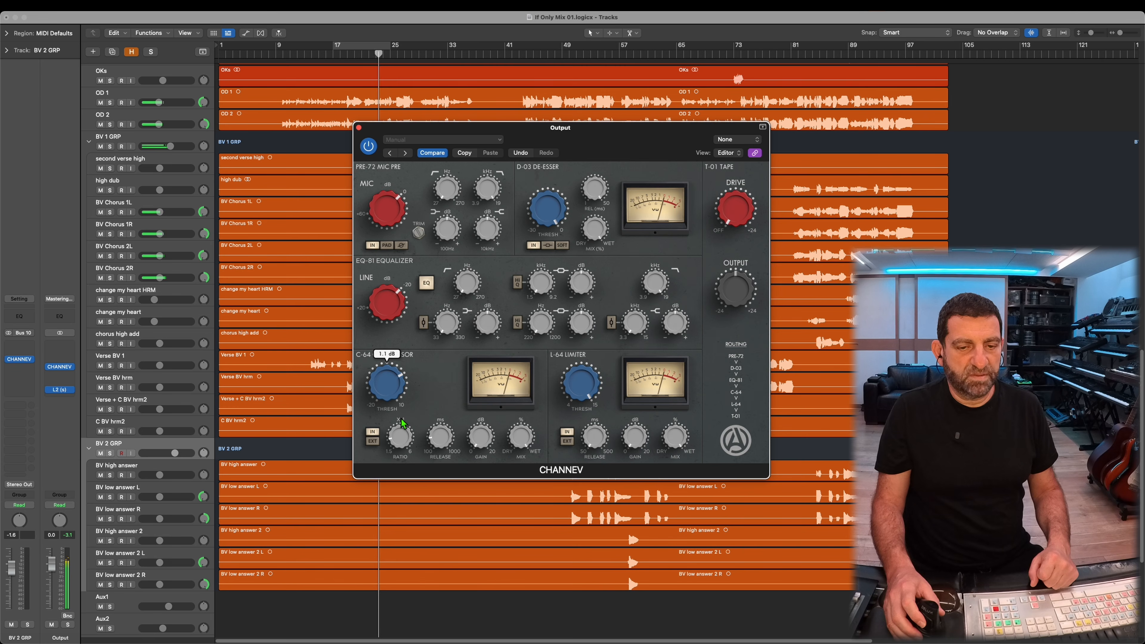
drag(402, 423, 402, 422)
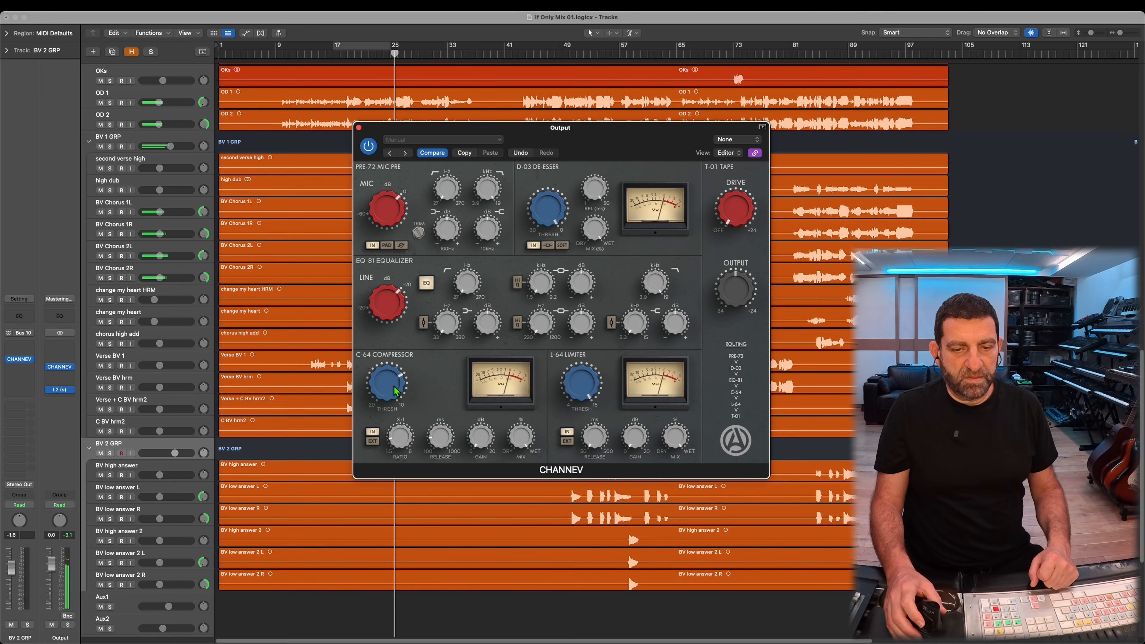
drag(491, 441, 490, 436)
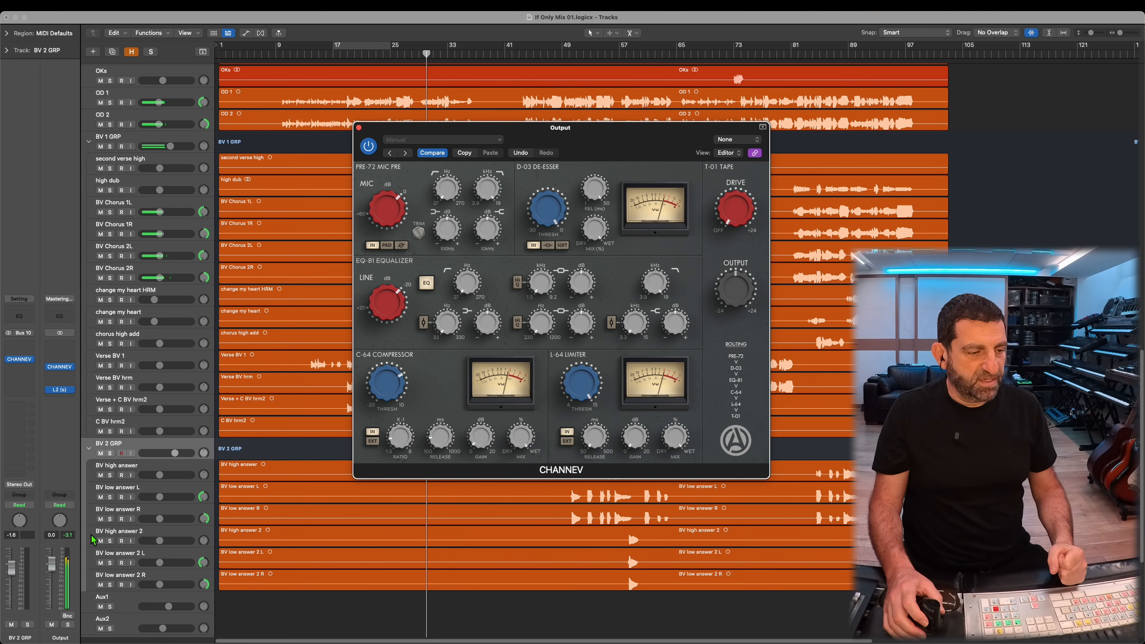
click(72, 536)
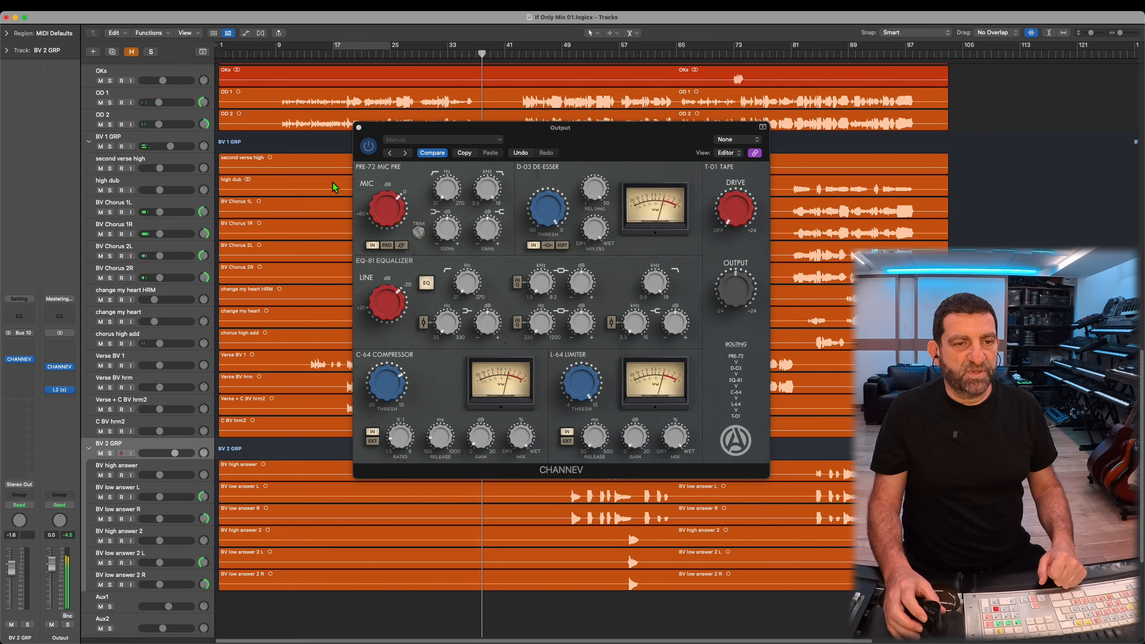
- Playing from about bar 9, mute the Kick track and raise kick sample to about 1.8 dB
scroll(311, 189, up, 10)
scroll(314, 149, up, 5)
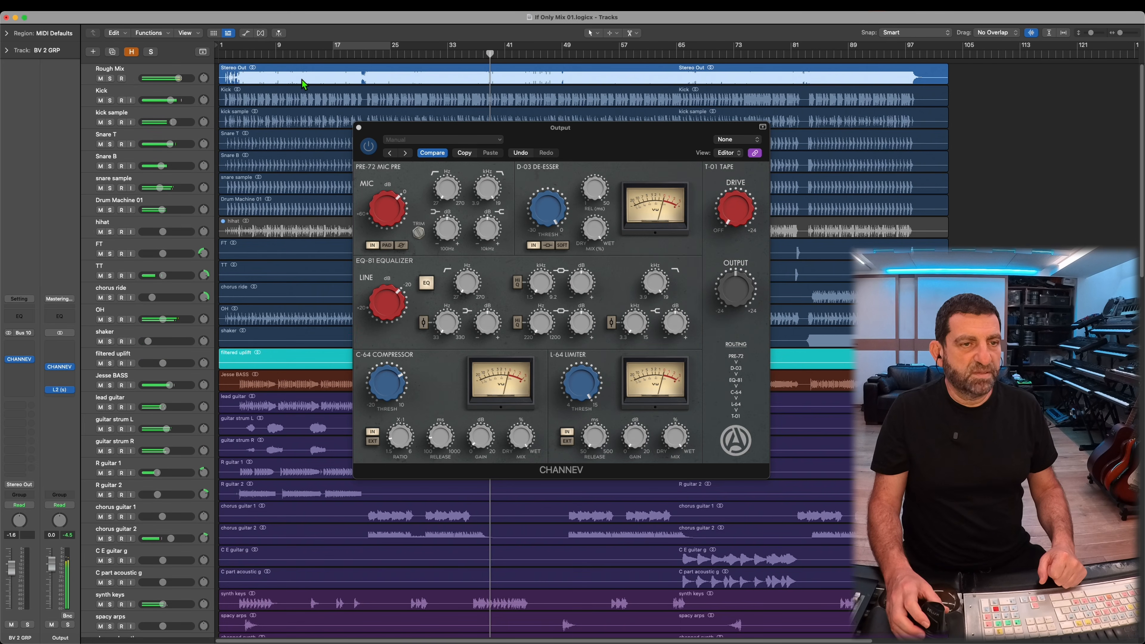
click(281, 53)
click(175, 100)
click(100, 100)
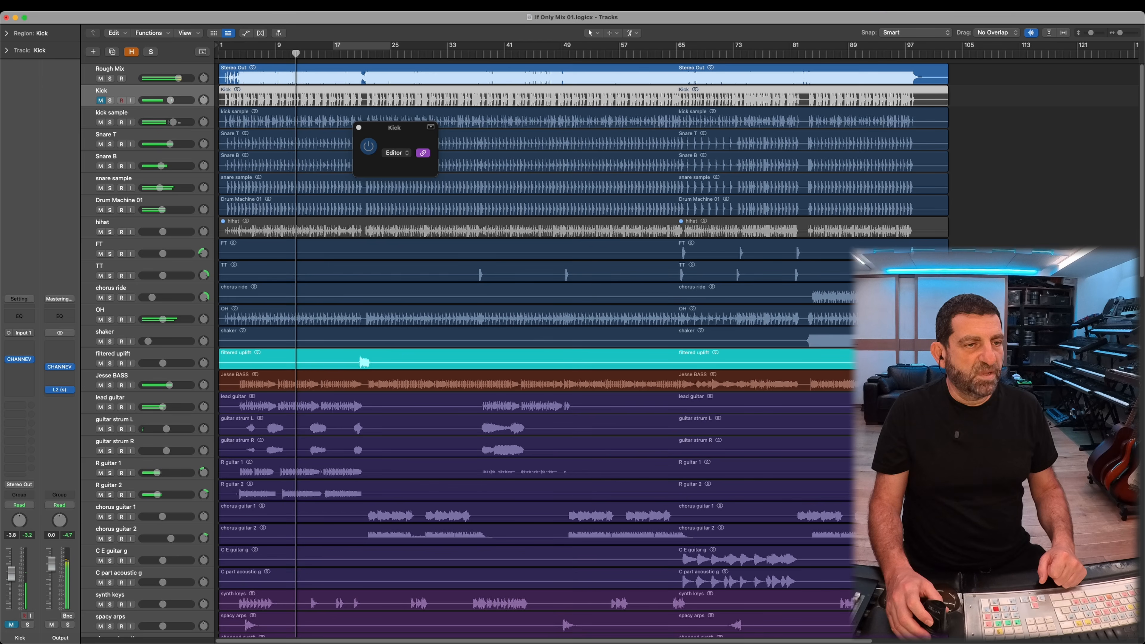
click(161, 122)
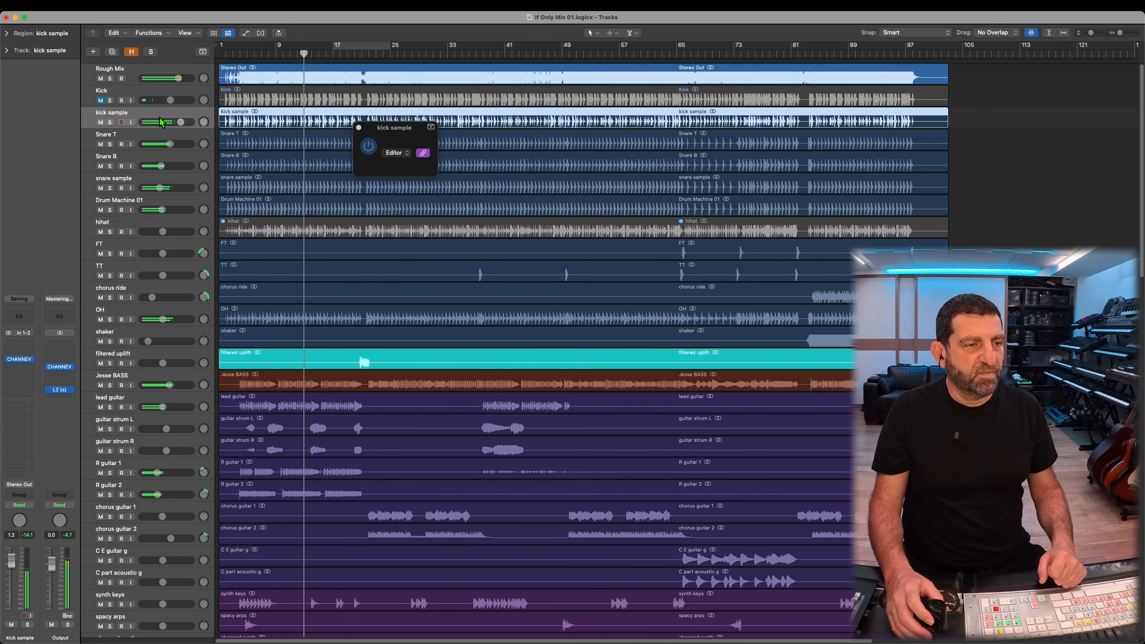
- Open kick sample's CHANNEV, adjust the EQ-81 high-mid frequency, and boost that band's gain to about 9 dB
click(25, 363)
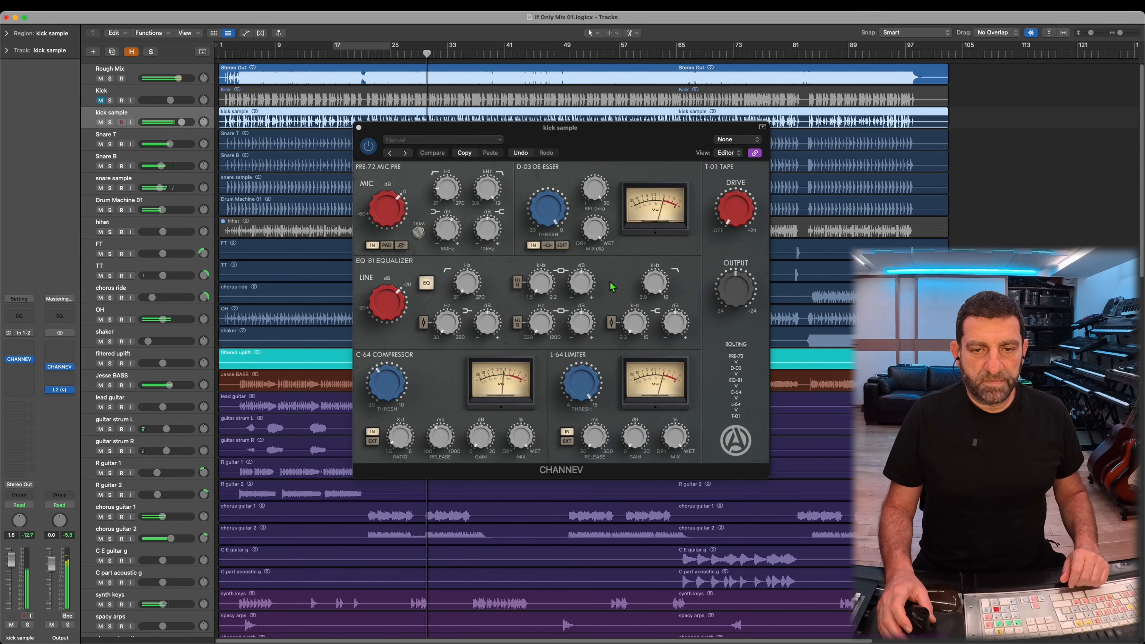
click(582, 289)
drag(582, 286, 548, 209)
drag(543, 283, 586, 274)
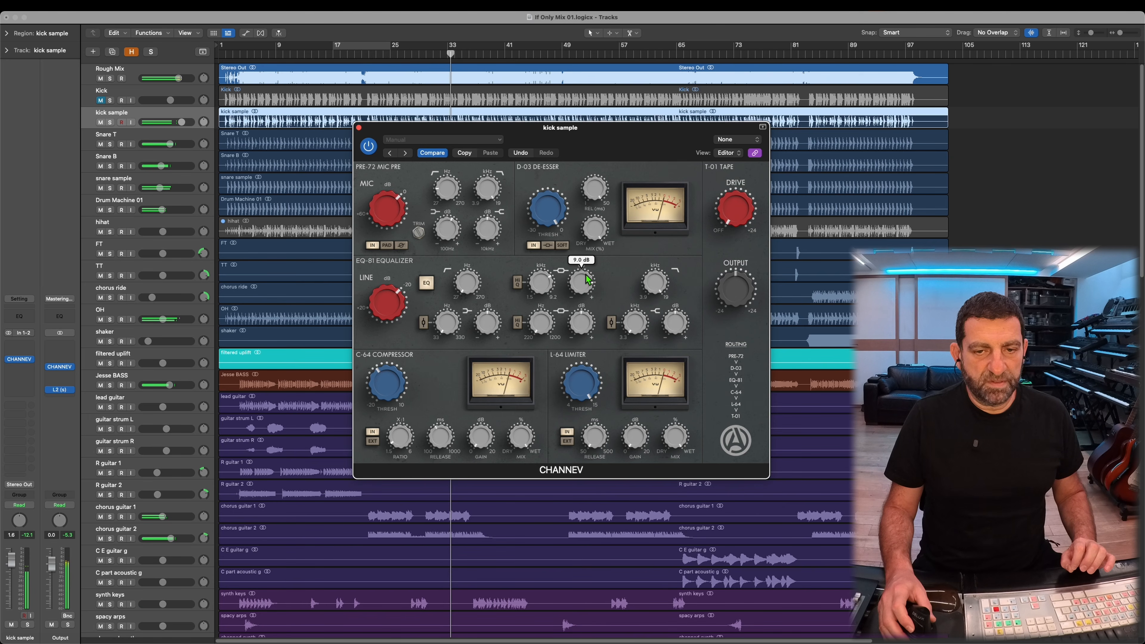
drag(584, 283, 584, 288)
- Set kick sample's PRE-72 10 kHz gain to 1.7 dB and 100 Hz gain to 0.7 dB, and adjust the C-64 compressor's gain
drag(496, 230, 496, 220)
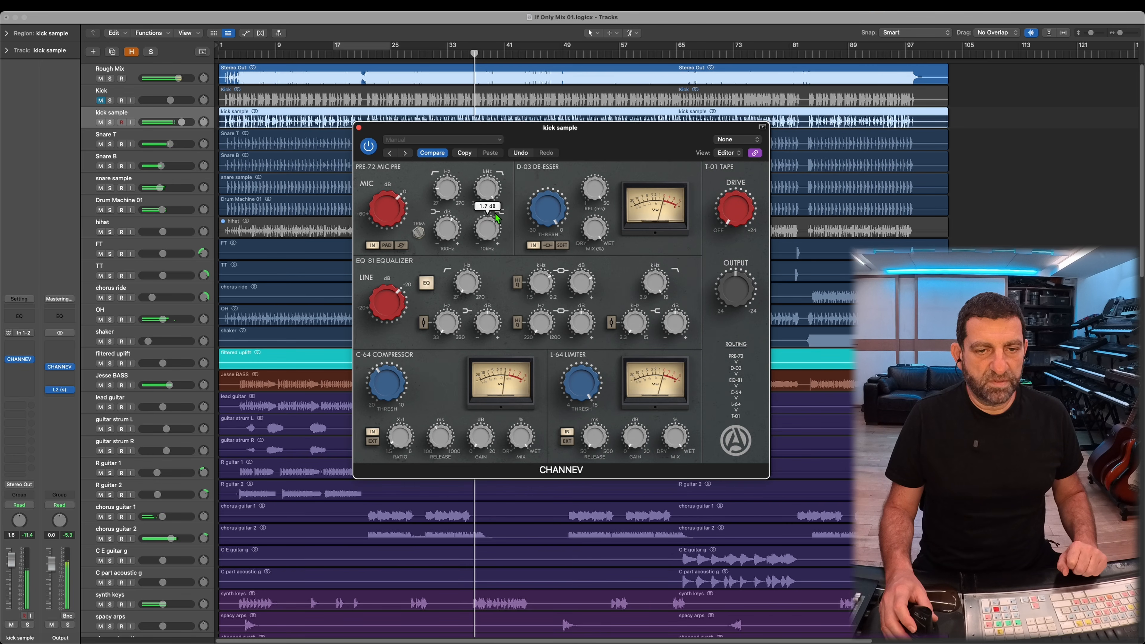
drag(452, 229, 454, 233)
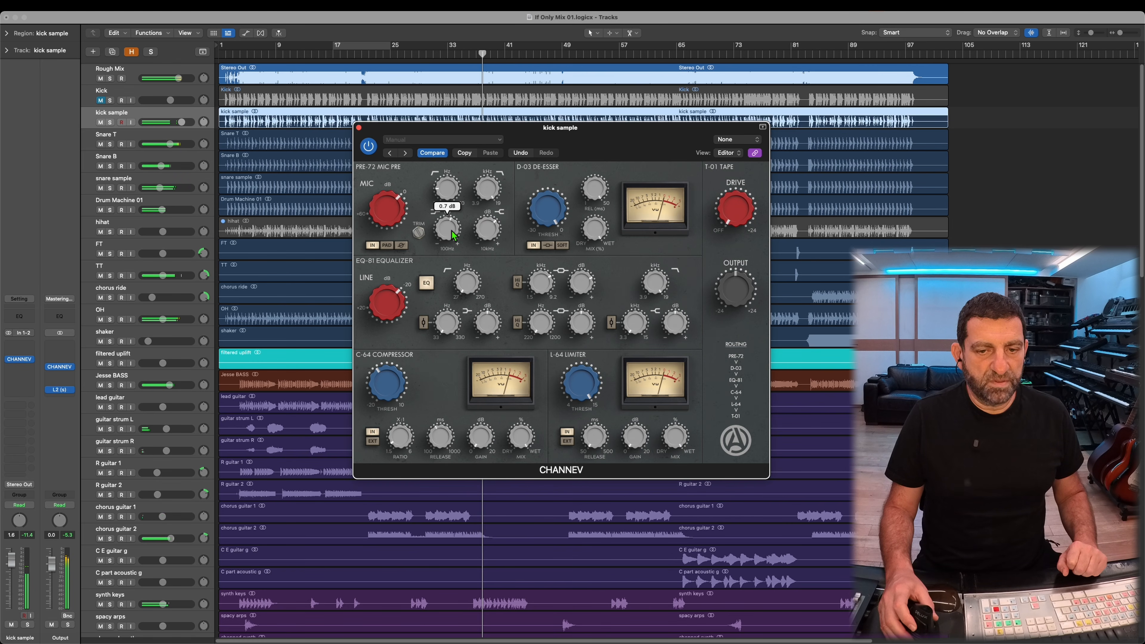
mouse_move(483, 438)
mouse_down()
mouse_move(484, 414)
mouse_move(475, 421)
mouse_up()
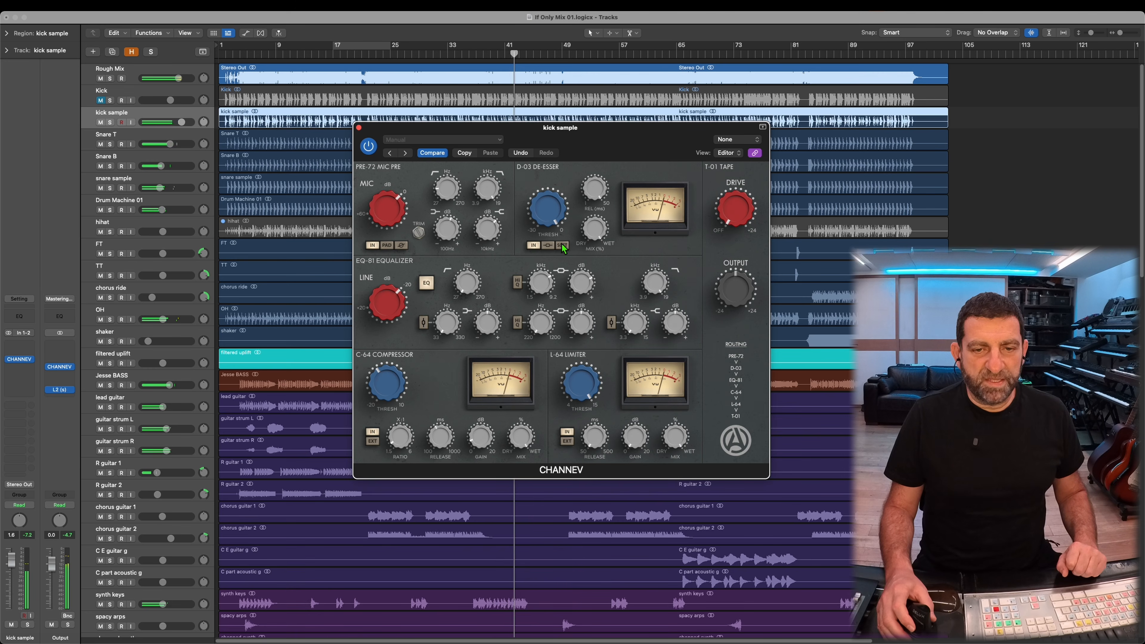
- On kick sample's D-03 de-esser, set the release to 8 ms and adjust the mix and threshold
drag(593, 229, 580, 291)
drag(601, 192, 603, 179)
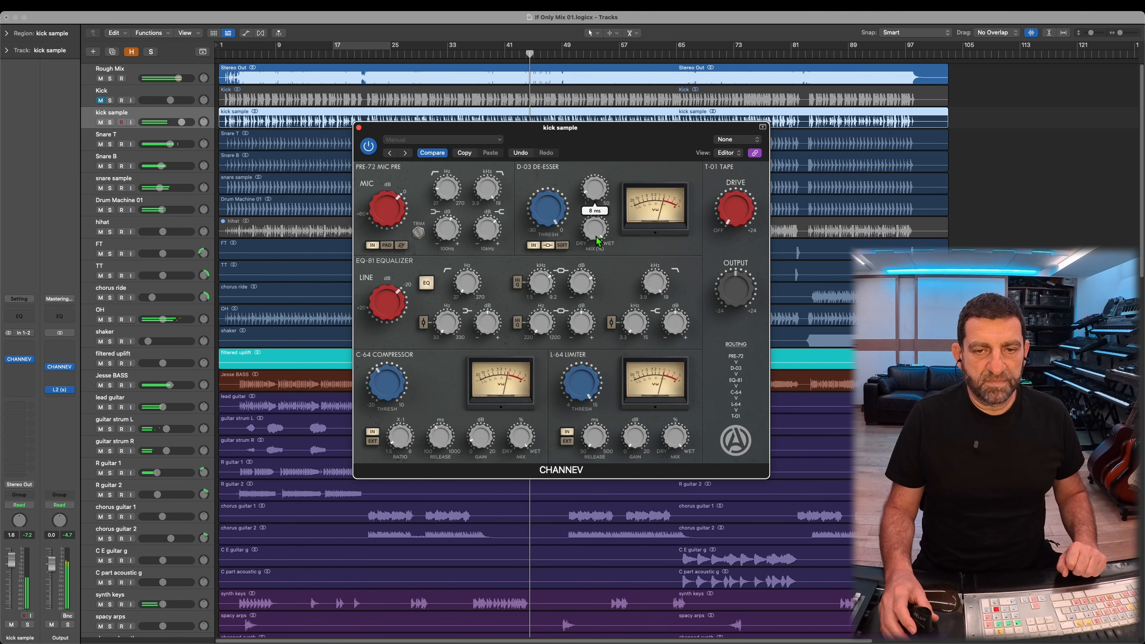
drag(548, 208, 524, 343)
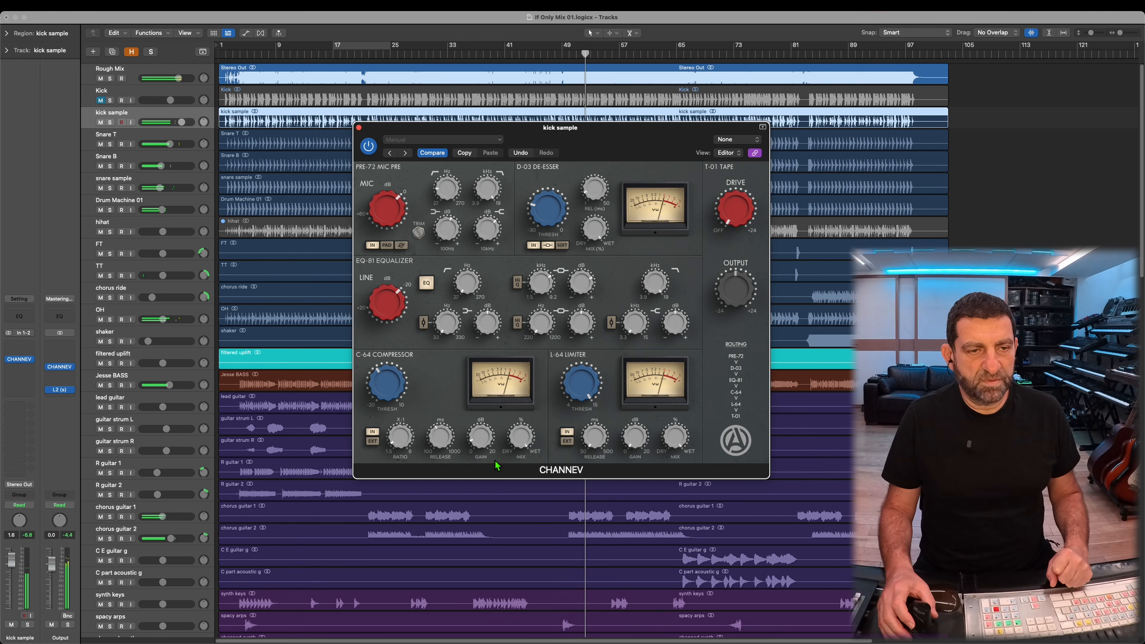
- Transpose the kick sample region up by 2 and replay the song from about bar 5
click(8, 34)
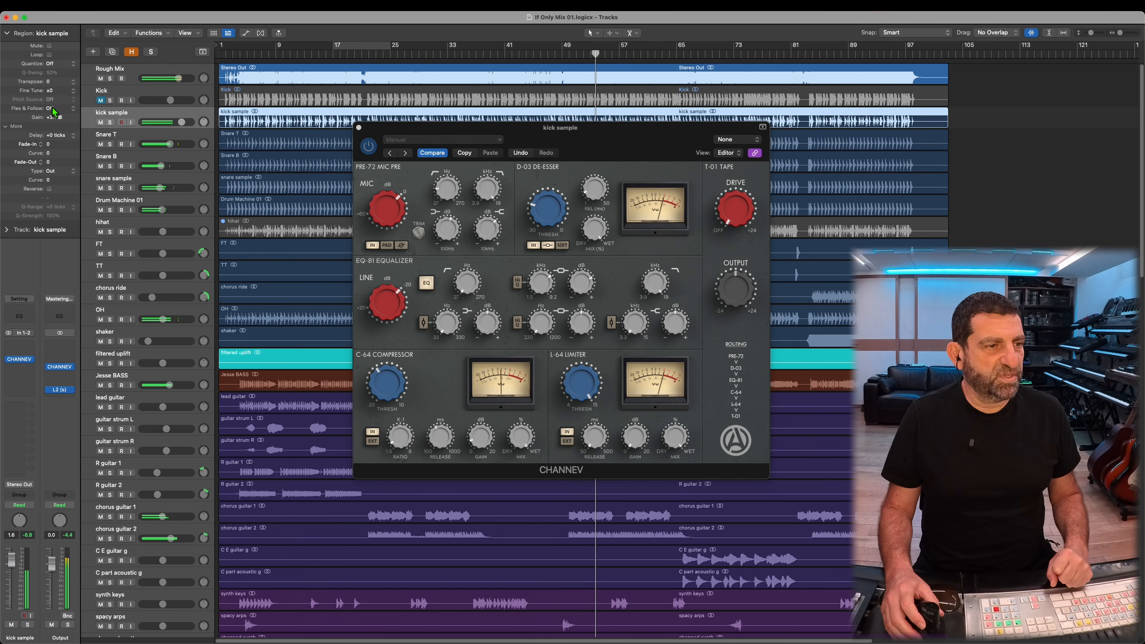
click(62, 79)
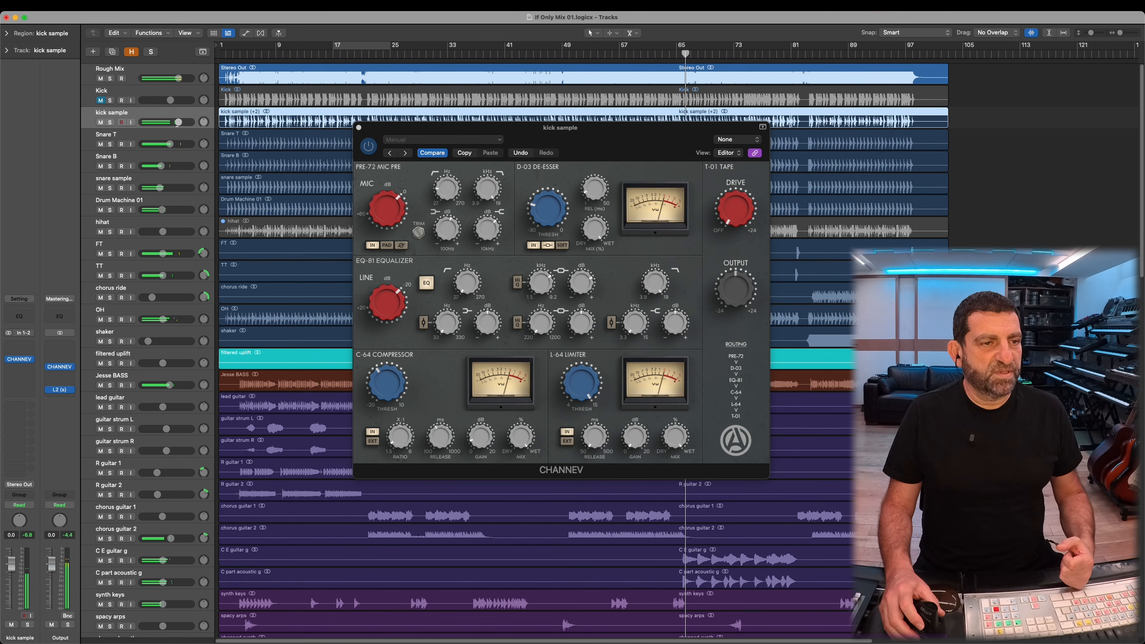
click(248, 56)
- Unmute Kick, blend it in at a reduced level, and lower kick sample to about -1.5 dB
drag(179, 121, 176, 107)
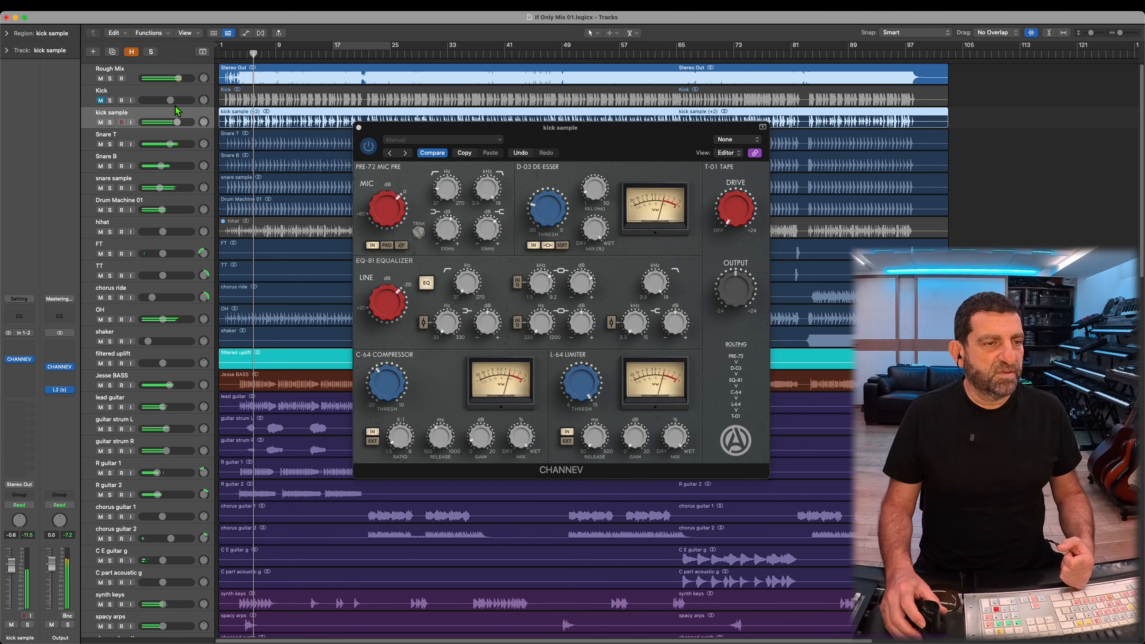
click(100, 100)
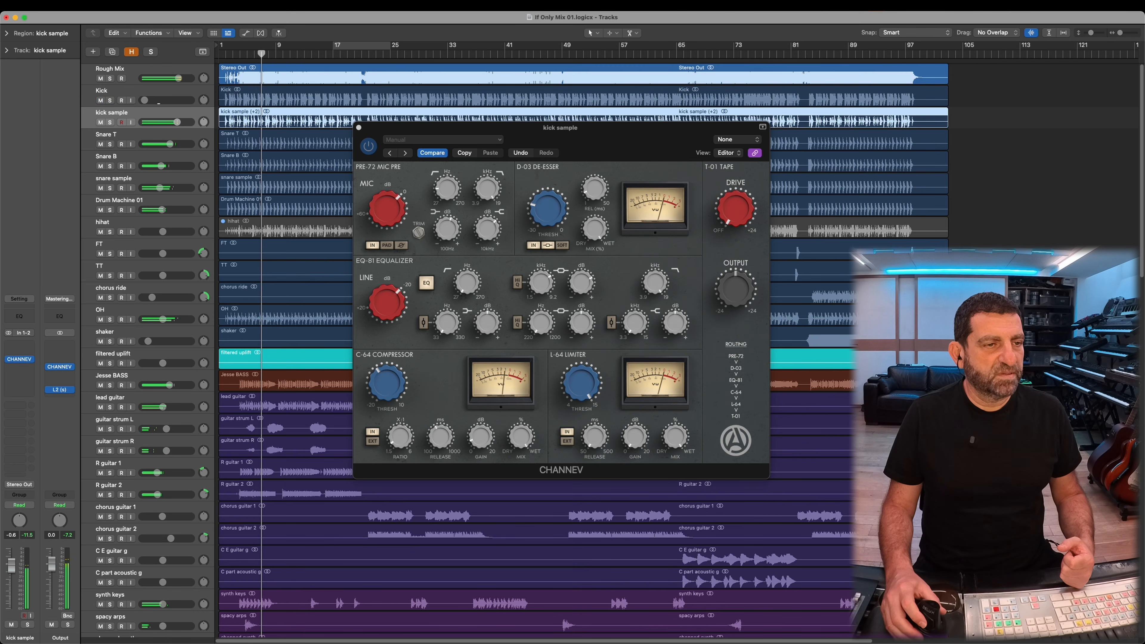
drag(161, 100, 176, 125)
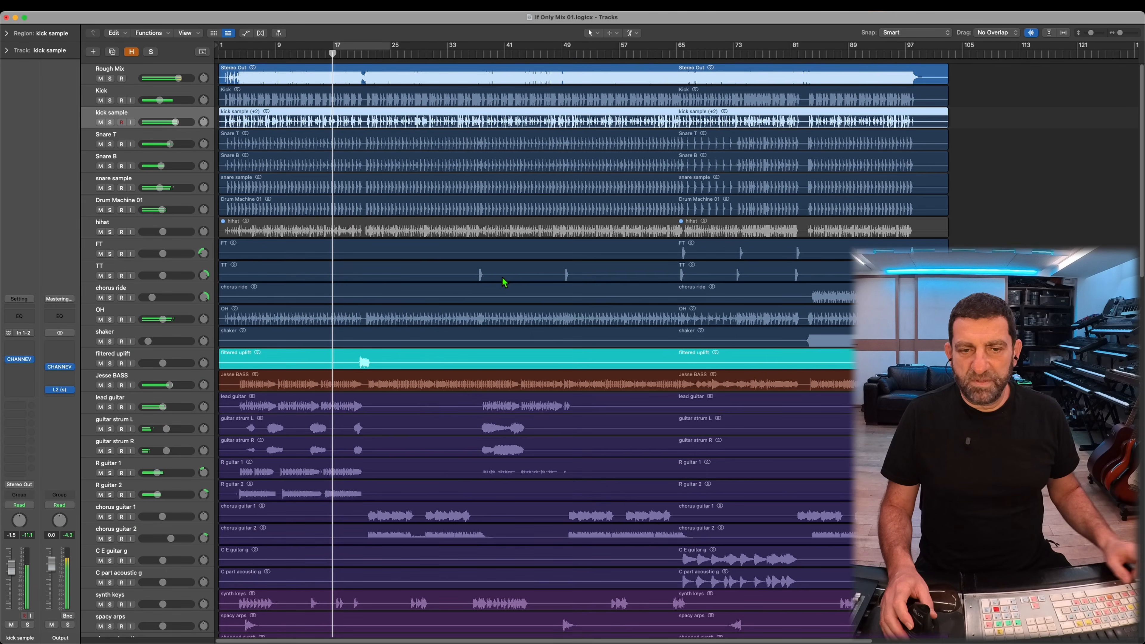
- Move TT above FT and, playing around bar 65, set TT's EQ-81 high-mid gain to 4.8 dB and C-64 threshold to -2.8 dB
click(691, 47)
click(138, 249)
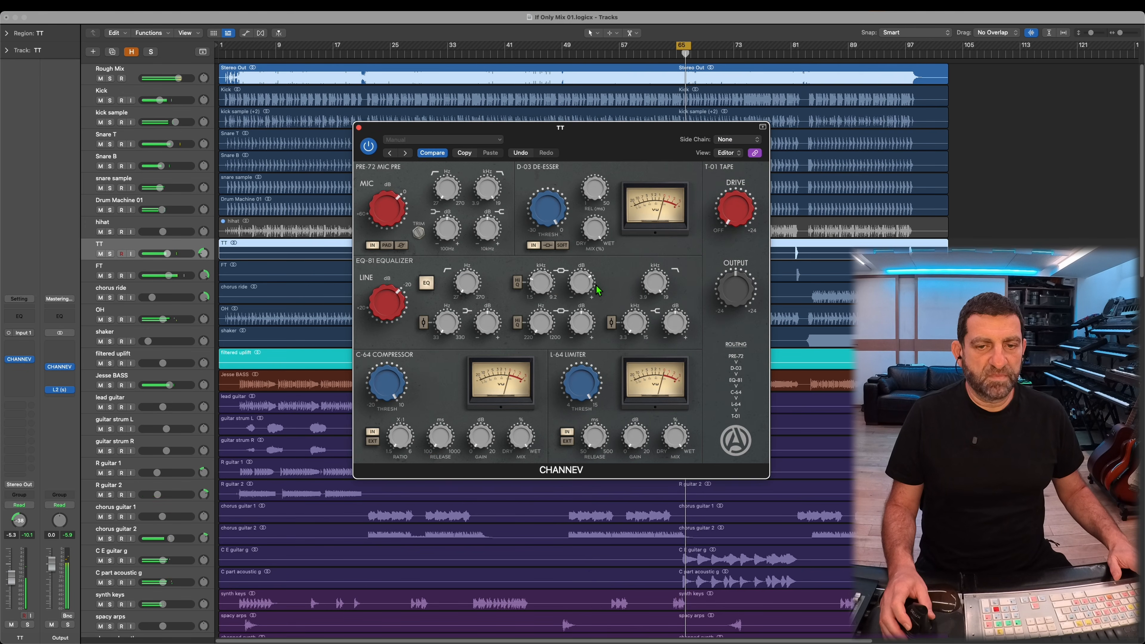
mouse_move(586, 288)
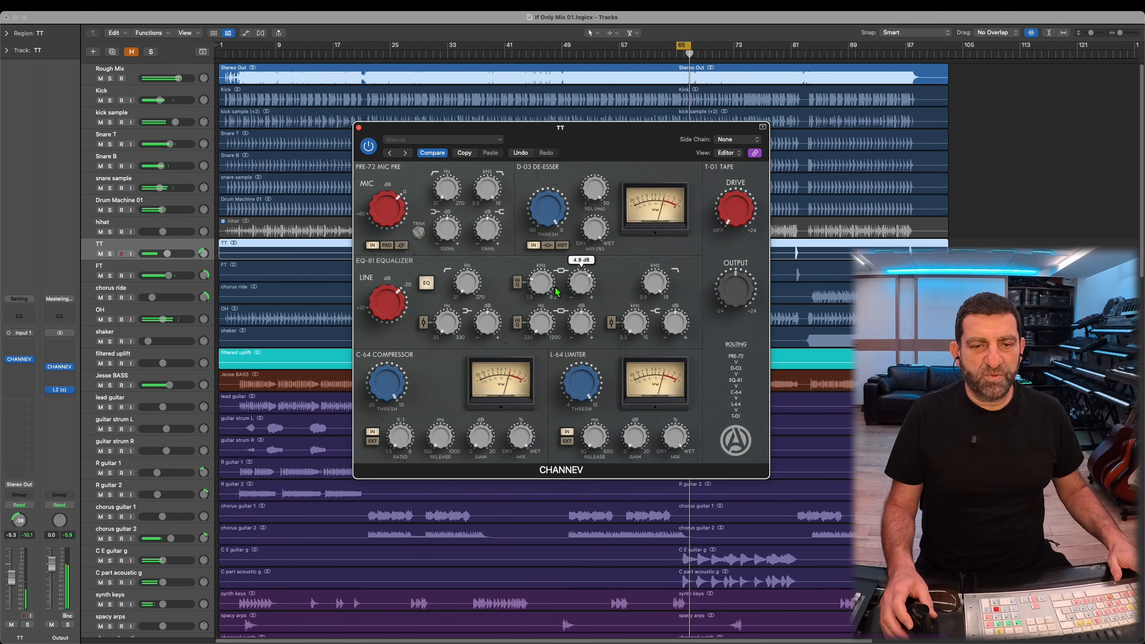
drag(388, 381, 390, 422)
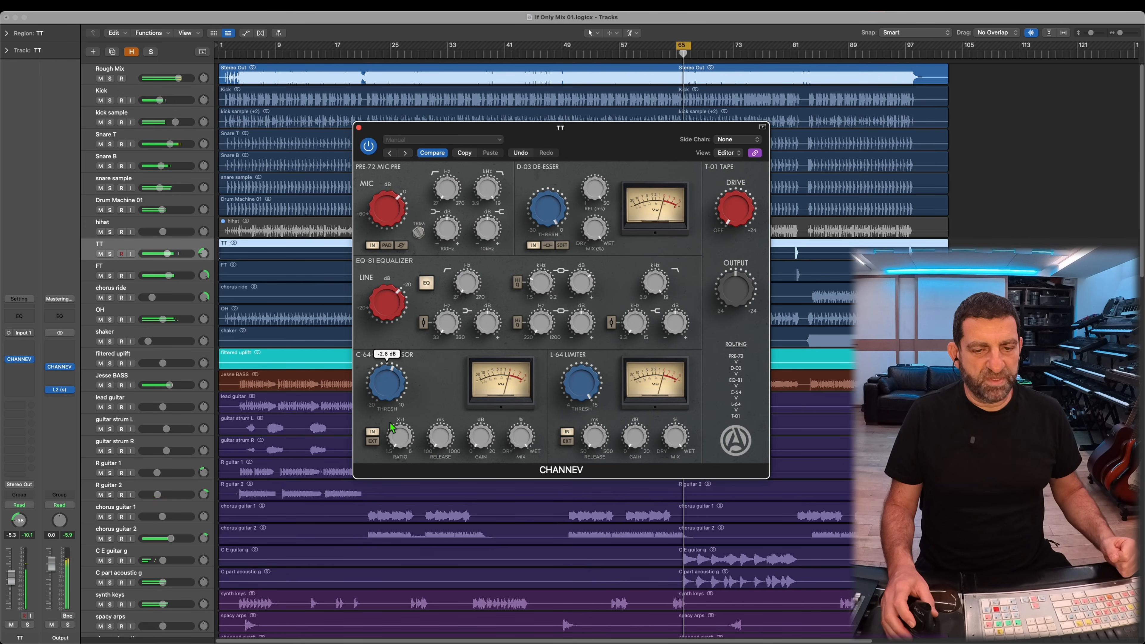
mouse_move(598, 414)
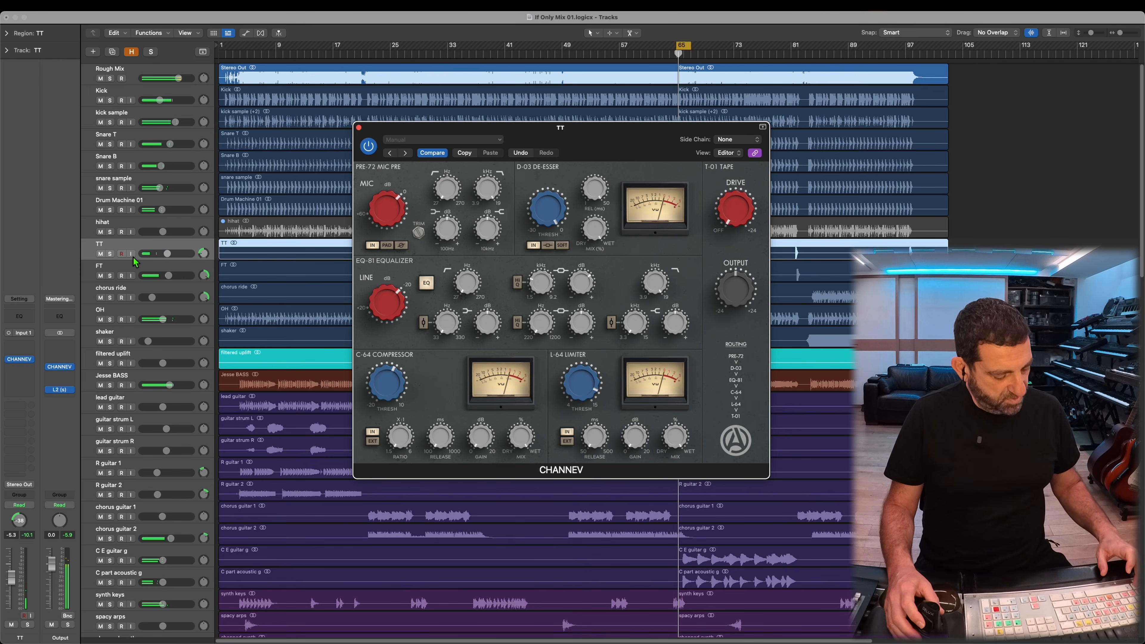
- Set the low band of FT's EQ-81 equalizer to 140 Hz and adjust that band's gain
click(126, 271)
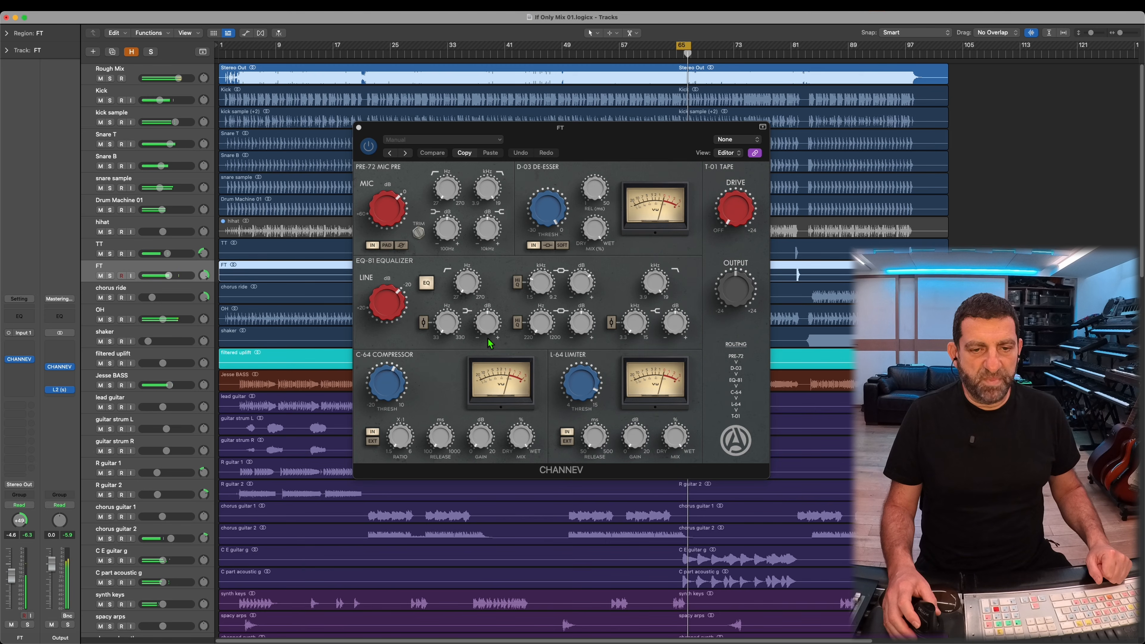
drag(495, 337, 495, 333)
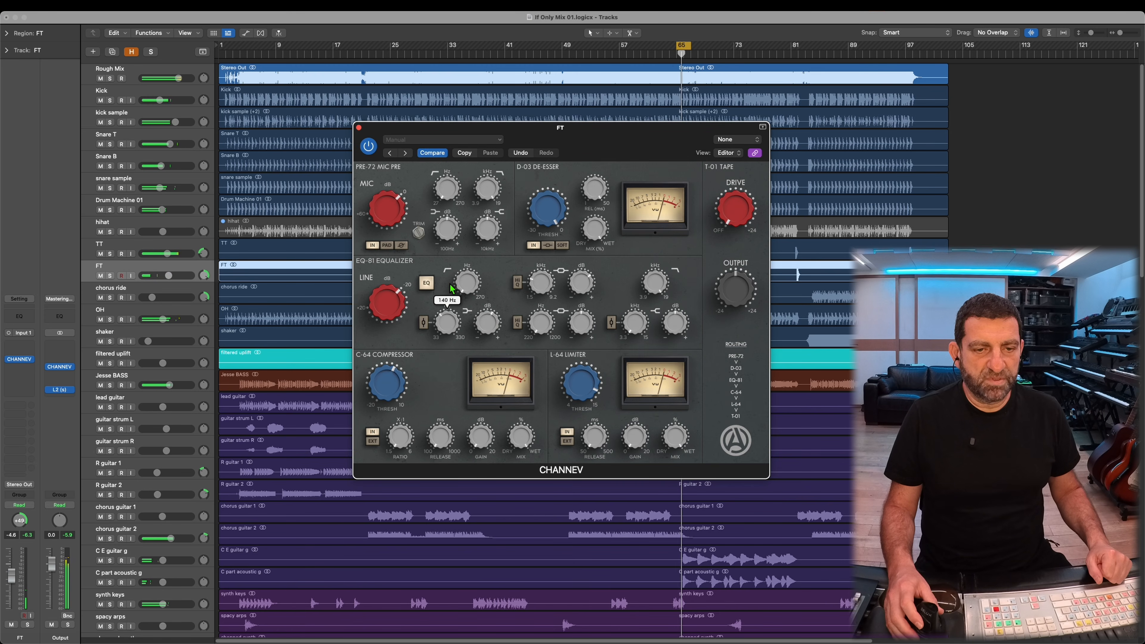
drag(487, 317, 474, 283)
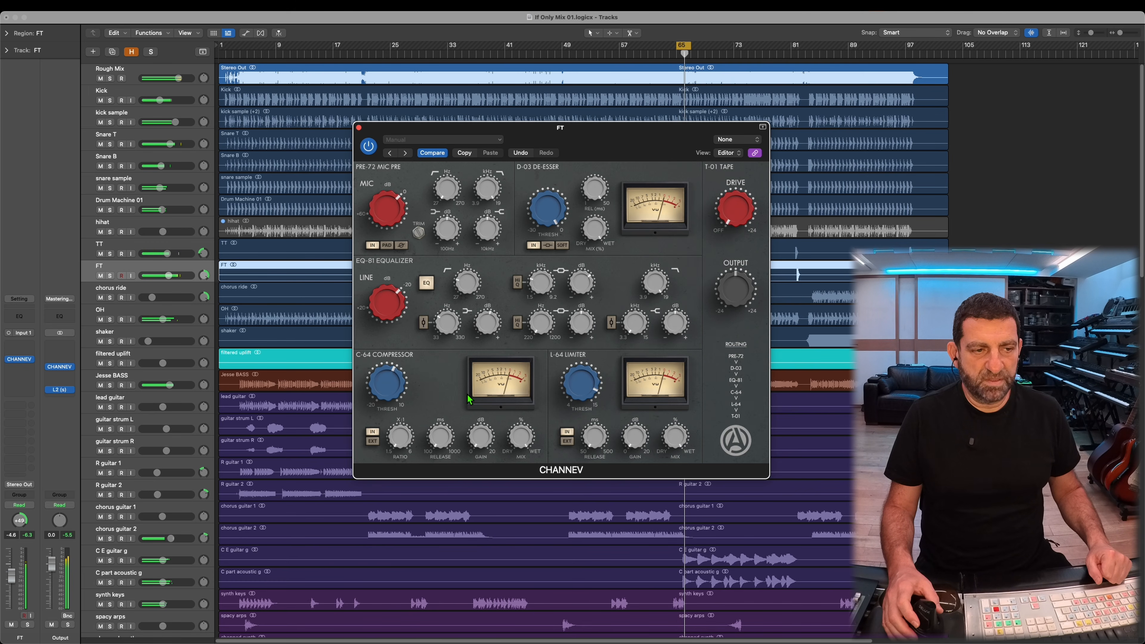
- Pan hihat to -32 and set its EQ-81 high-mid band to 7.9 kHz with a gain of -10.5 dB
click(201, 255)
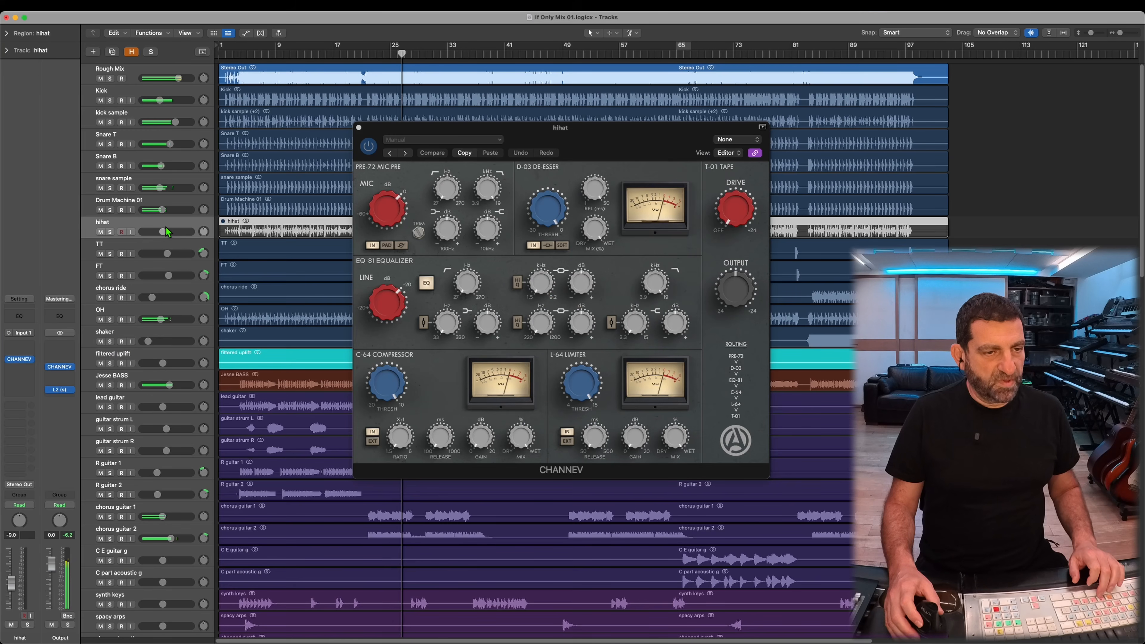
drag(202, 233, 197, 246)
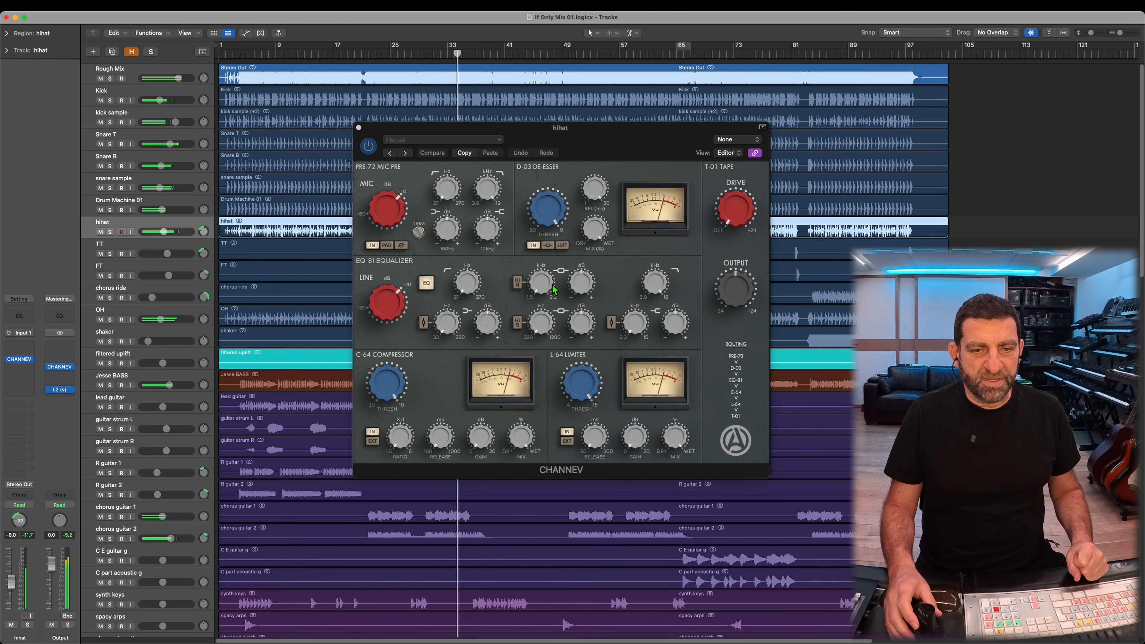
click(549, 312)
drag(544, 276, 551, 189)
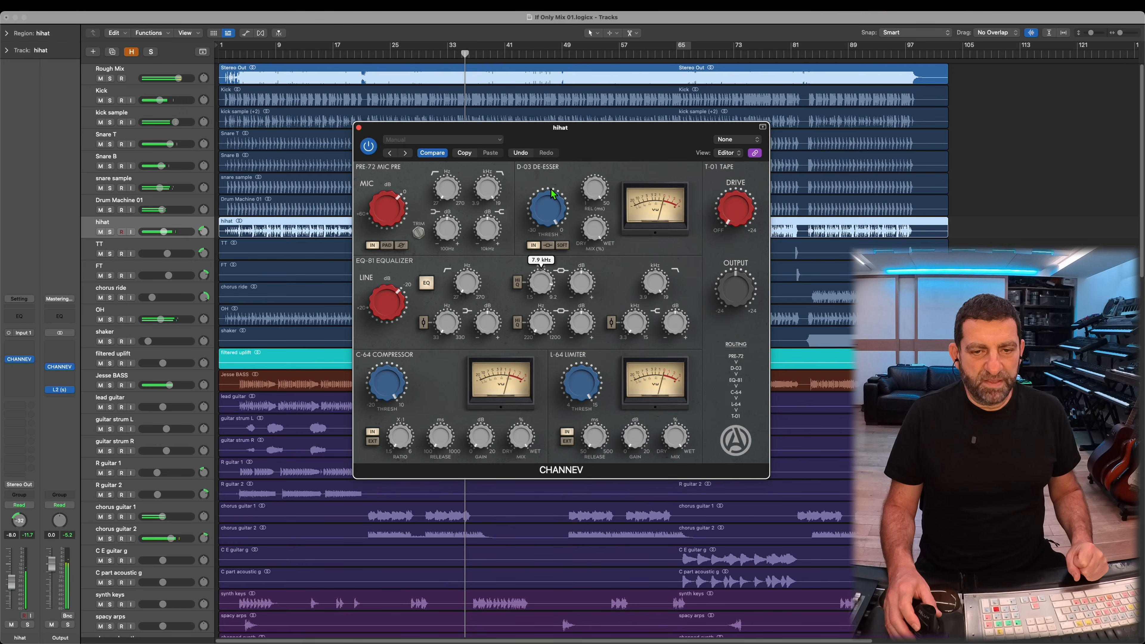
drag(533, 253, 591, 329)
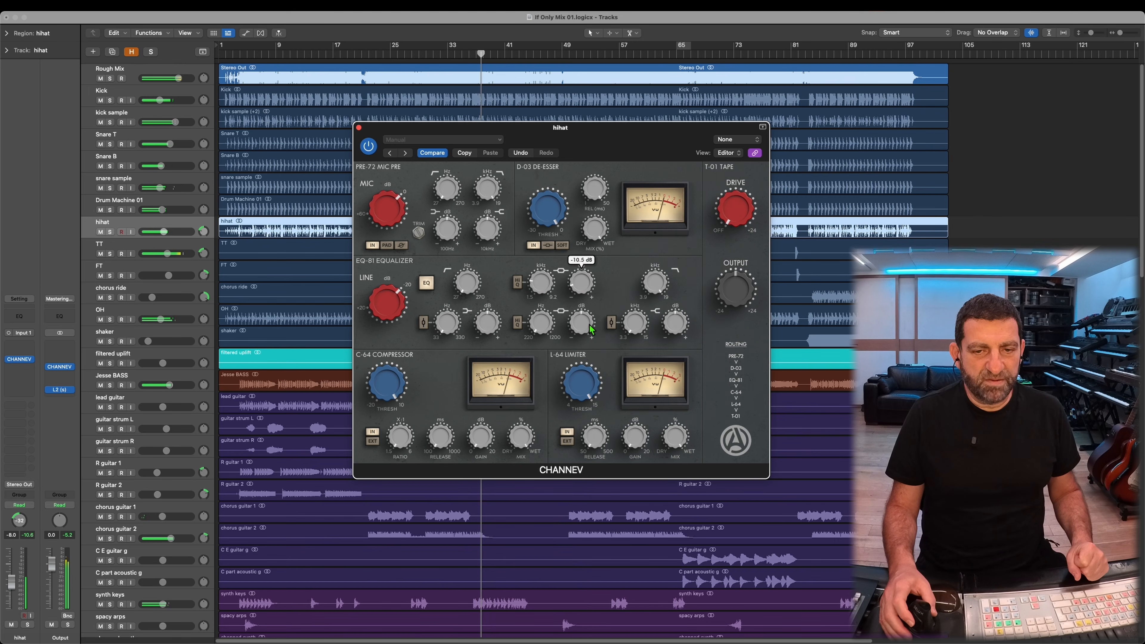
- Replay from about bar 8, adjust hihat's L-64 limiter threshold, and lower the hihat track to -16.2 dB
click(270, 52)
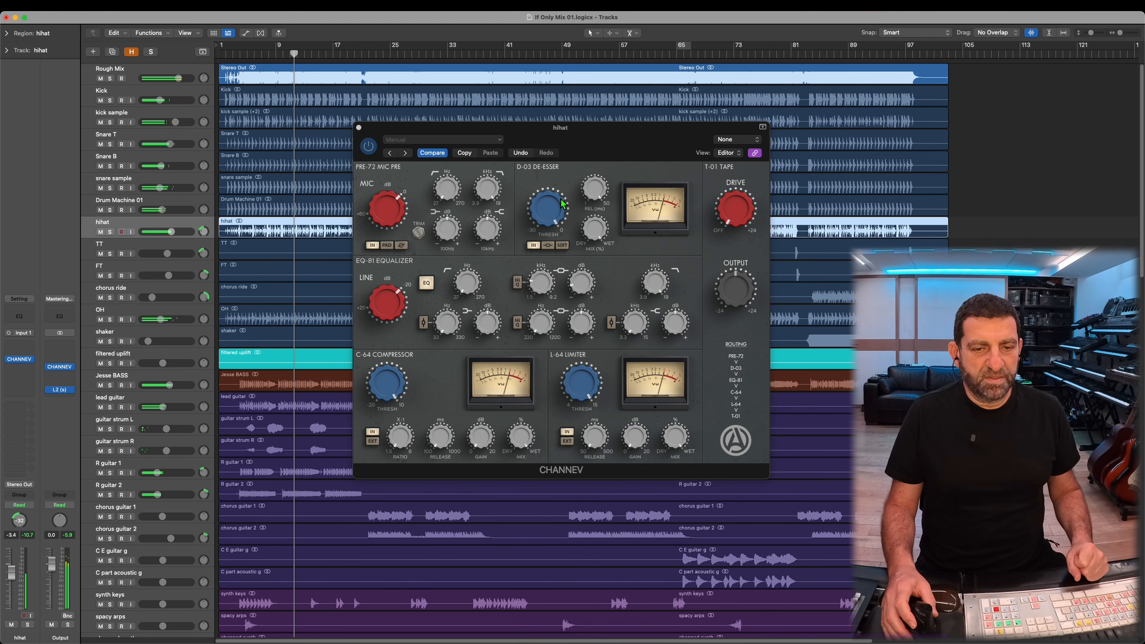
click(581, 382)
drag(588, 479, 586, 478)
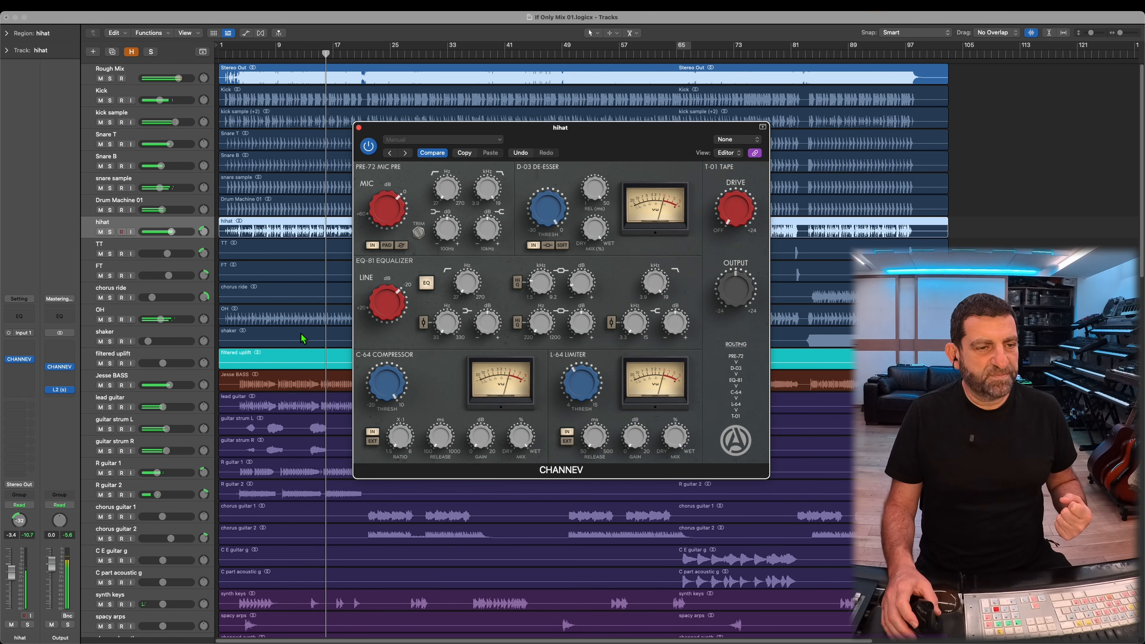
drag(174, 234, 155, 232)
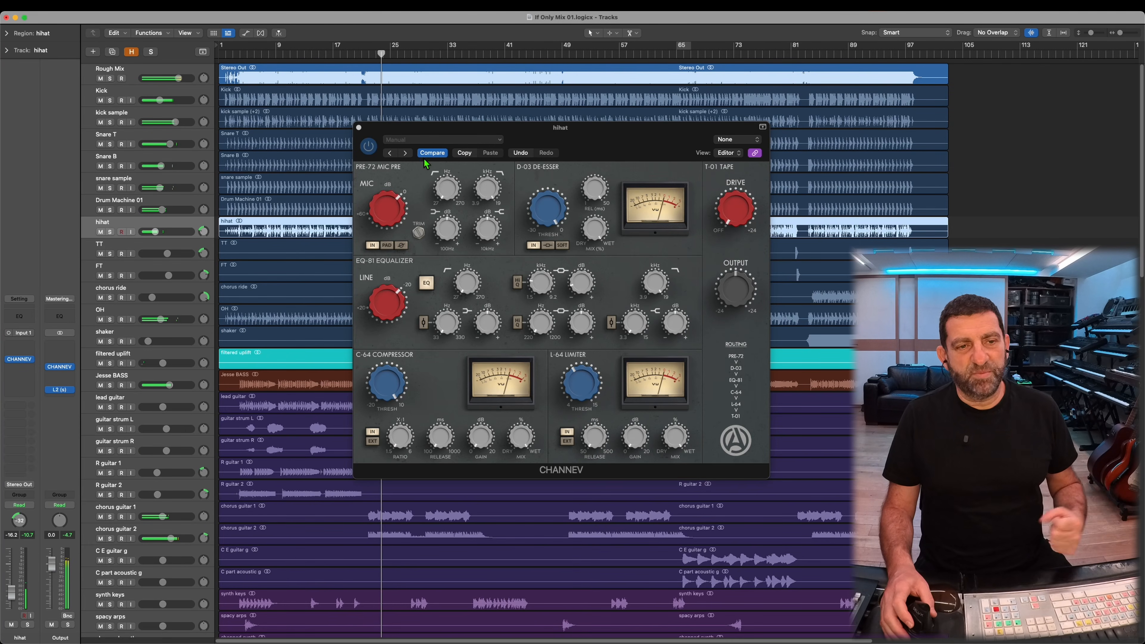
click(358, 127)
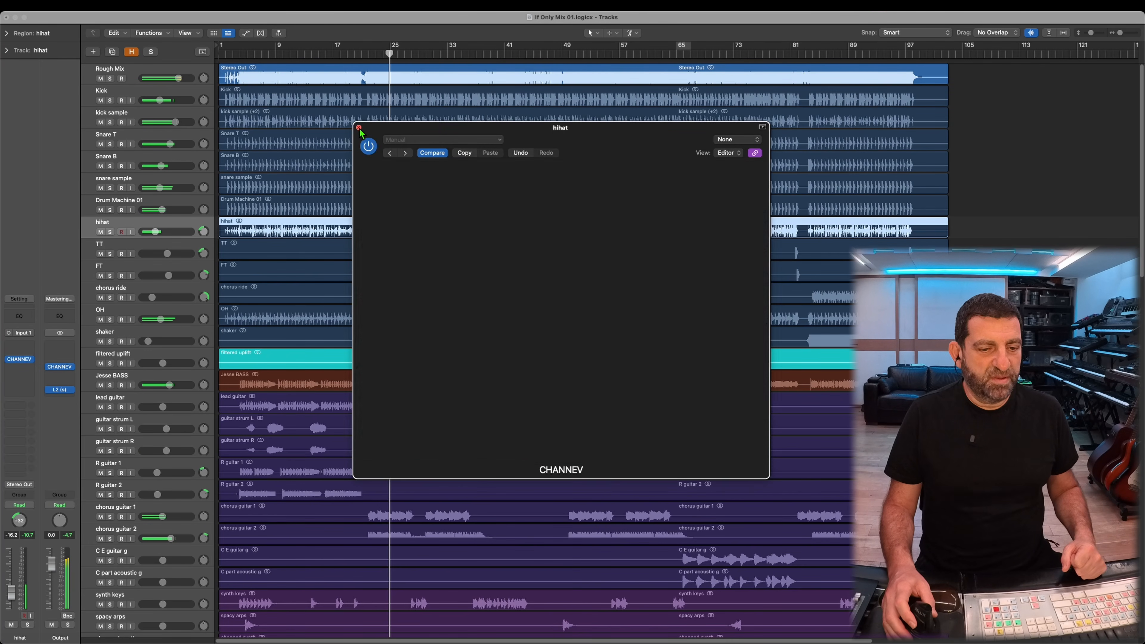
- Add a Bus 5 send to all nine guitar tracks from lead guitar through C part acoustic g
click(158, 405)
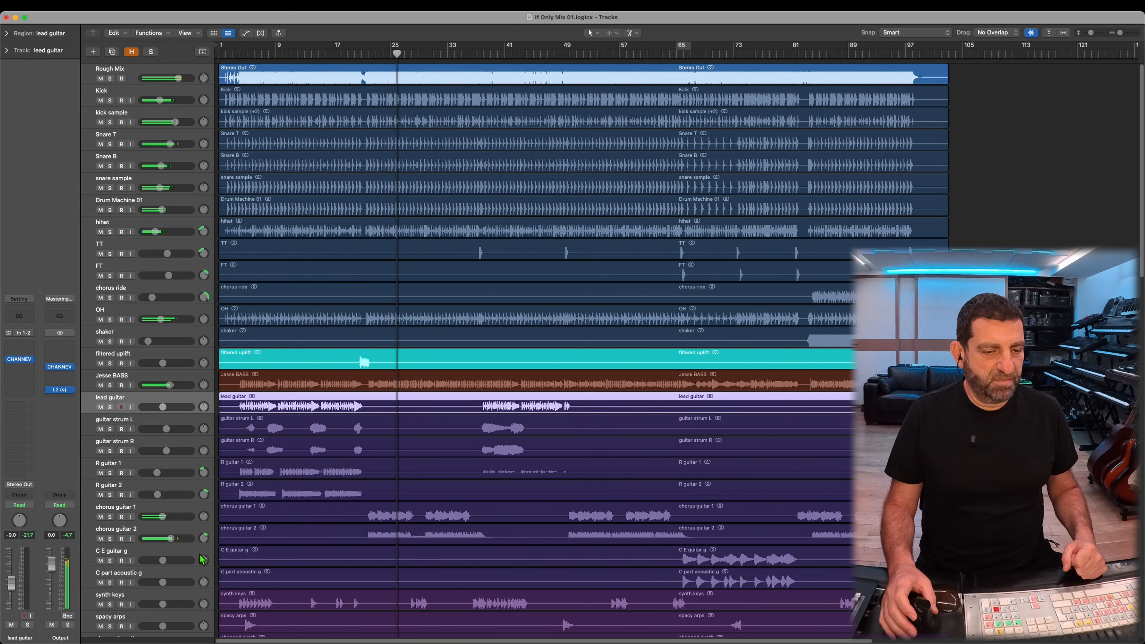
scroll(201, 560, down, 2)
shift+click(186, 547)
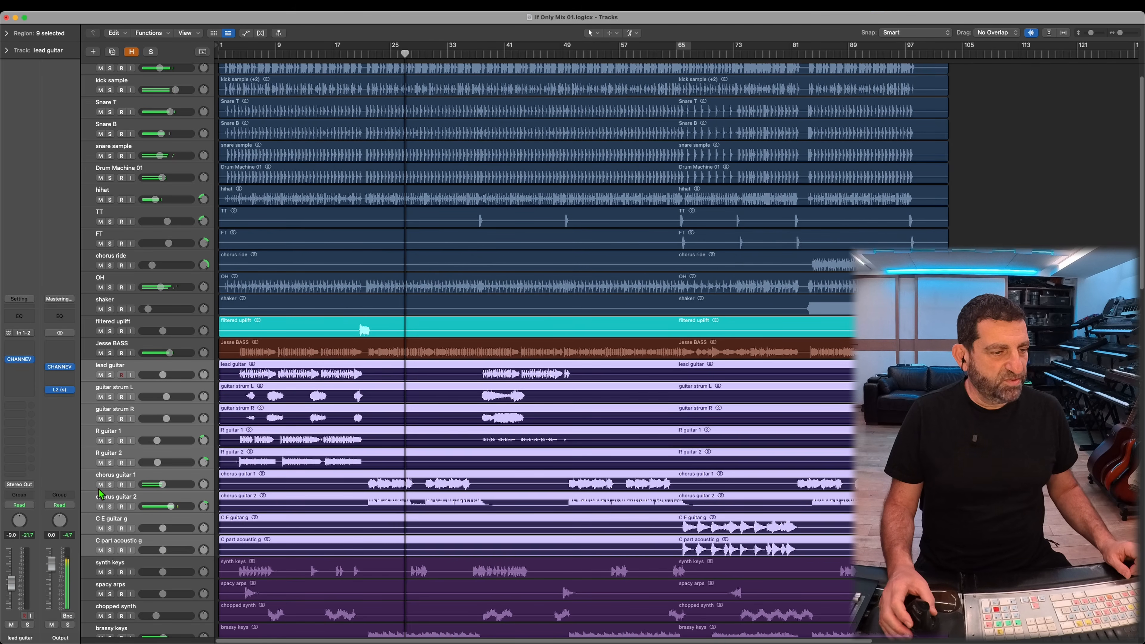
click(26, 448)
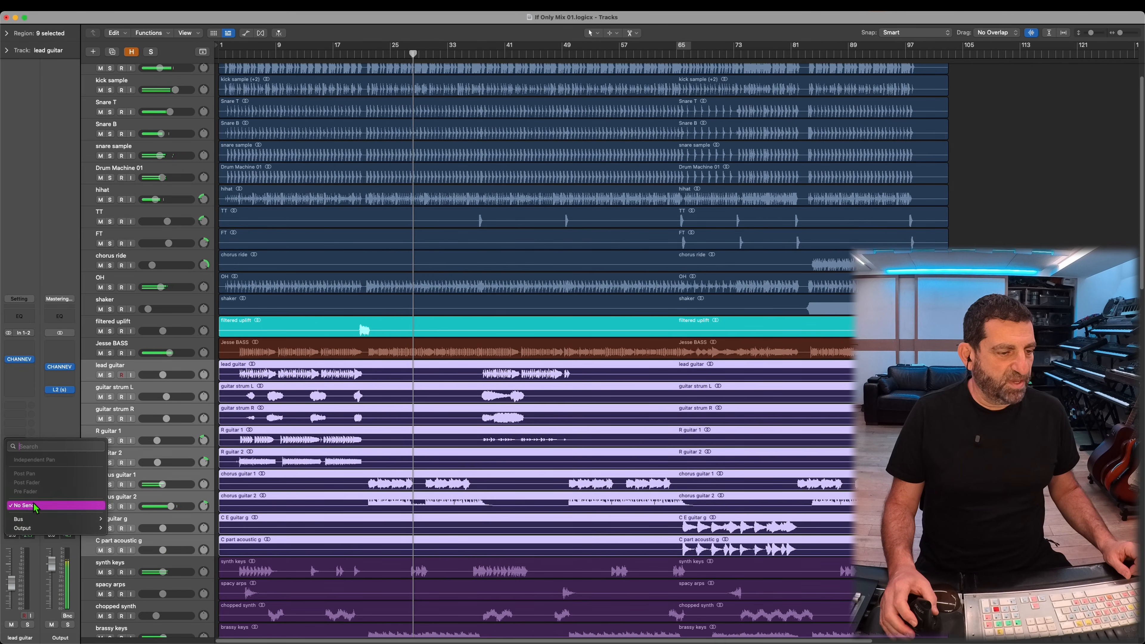
mouse_move(27, 518)
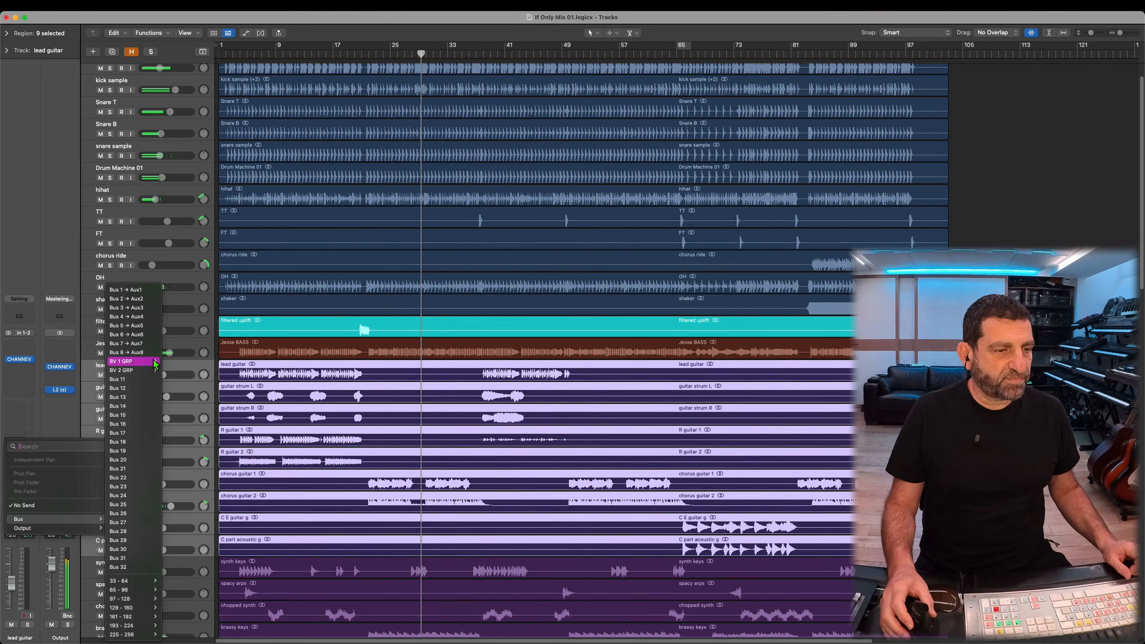
click(135, 326)
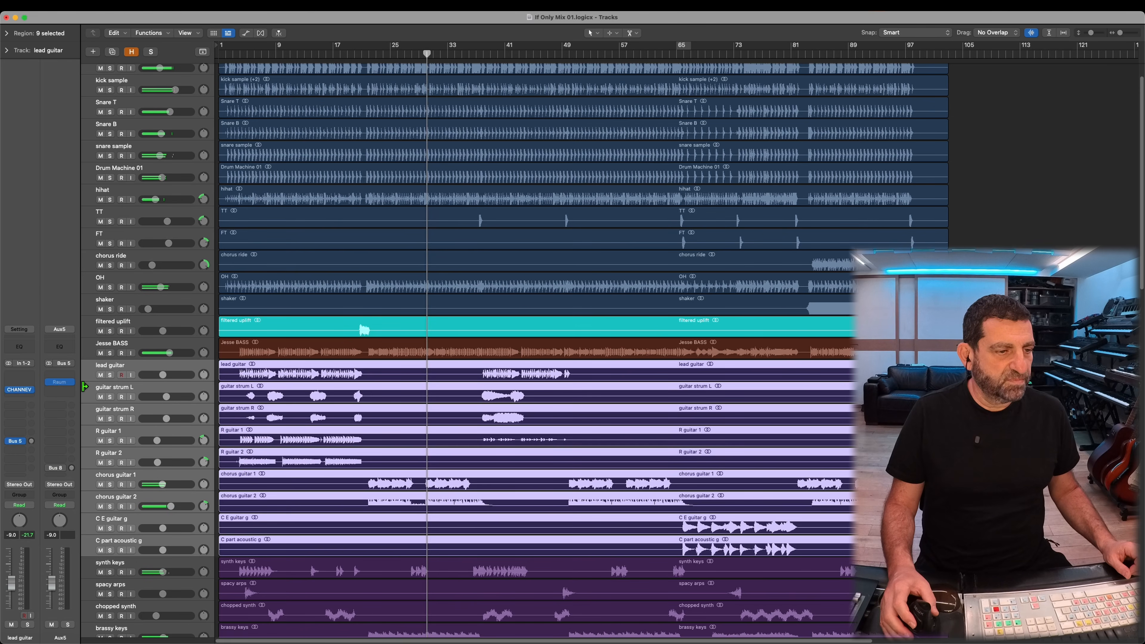
- Increase the decay of the Raum reverb on Aux5 and set lead guitar's Bus 5 send to -9.0 dB
click(61, 382)
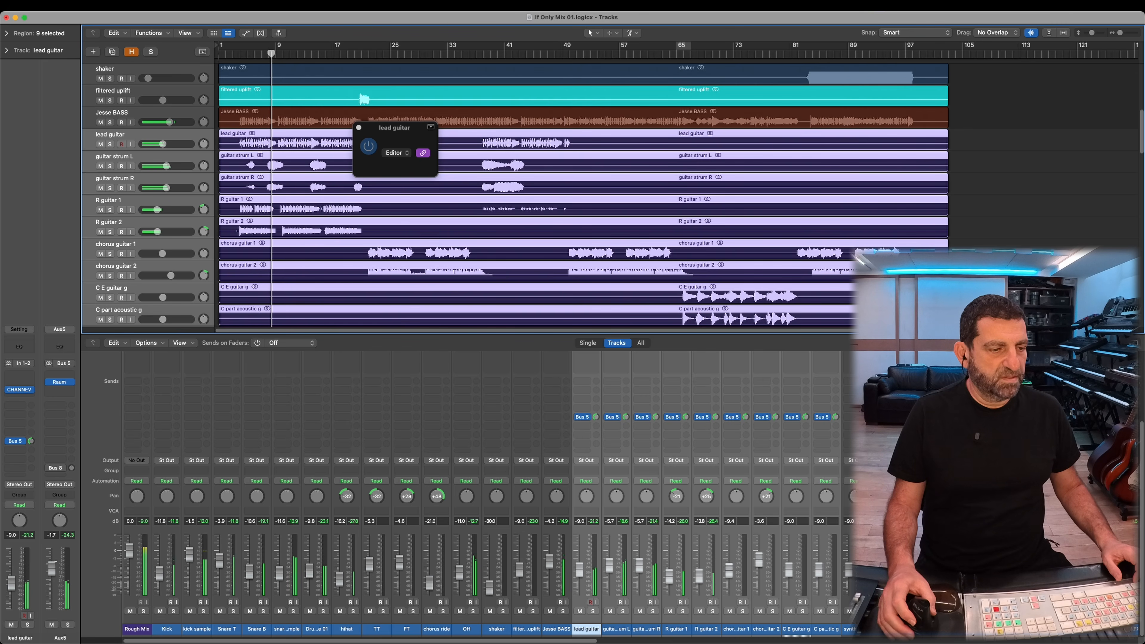
click(59, 382)
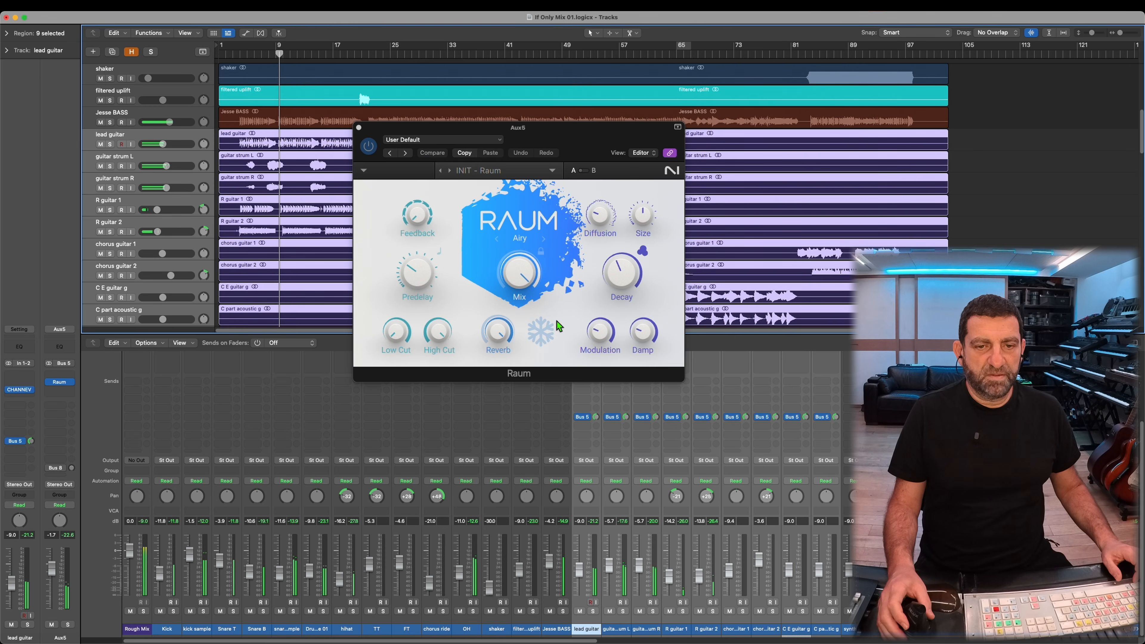
click(618, 277)
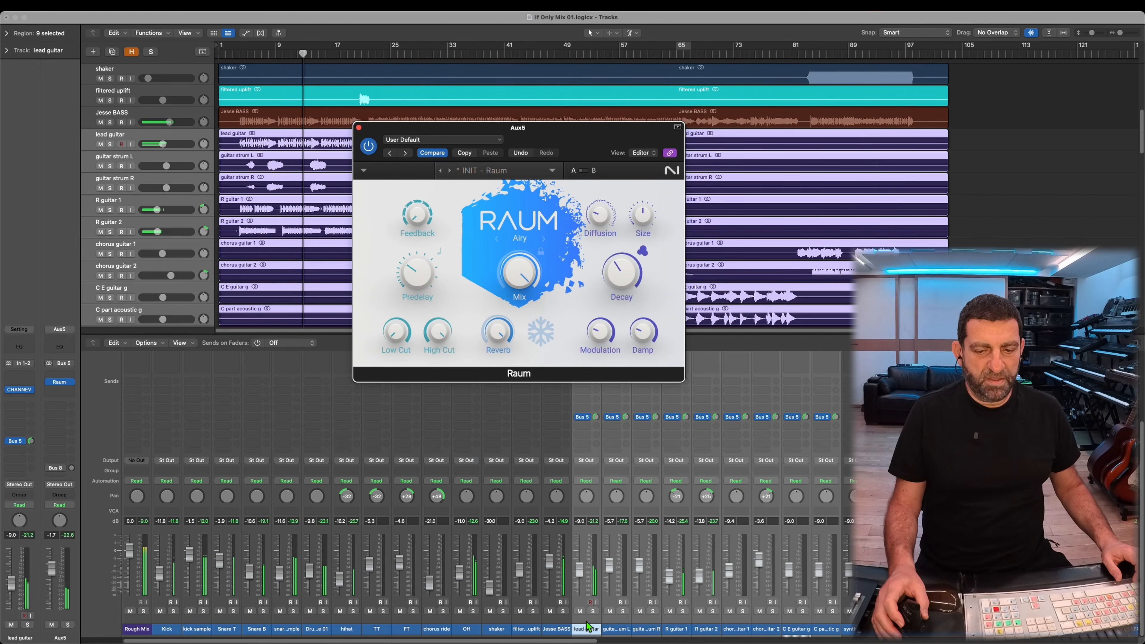
click(586, 629)
mouse_move(595, 418)
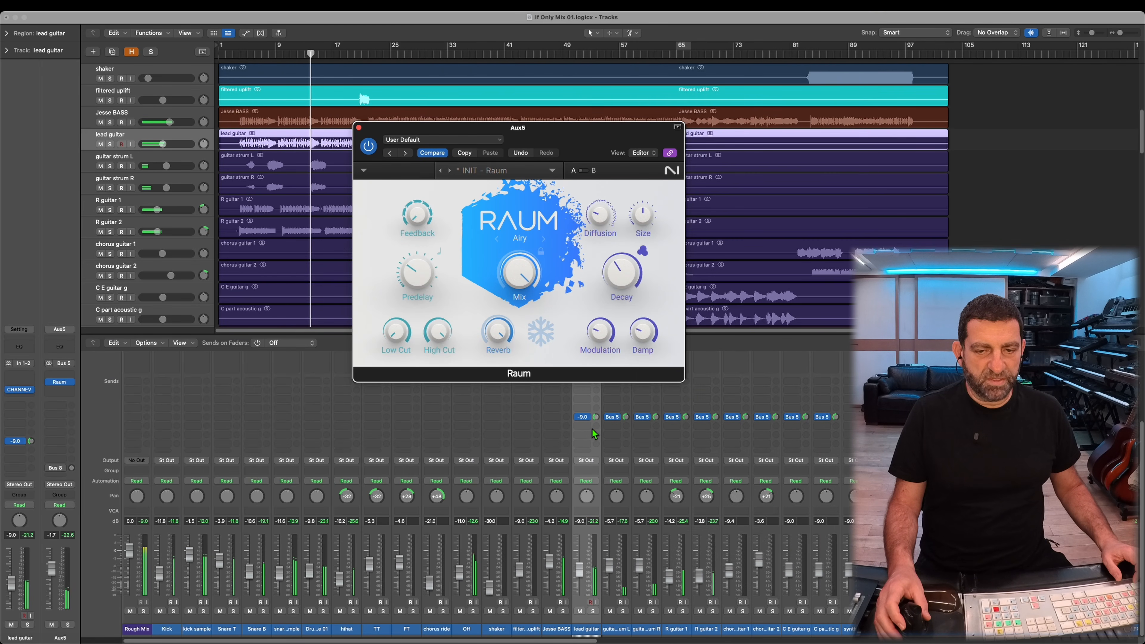
mouse_move(506, 333)
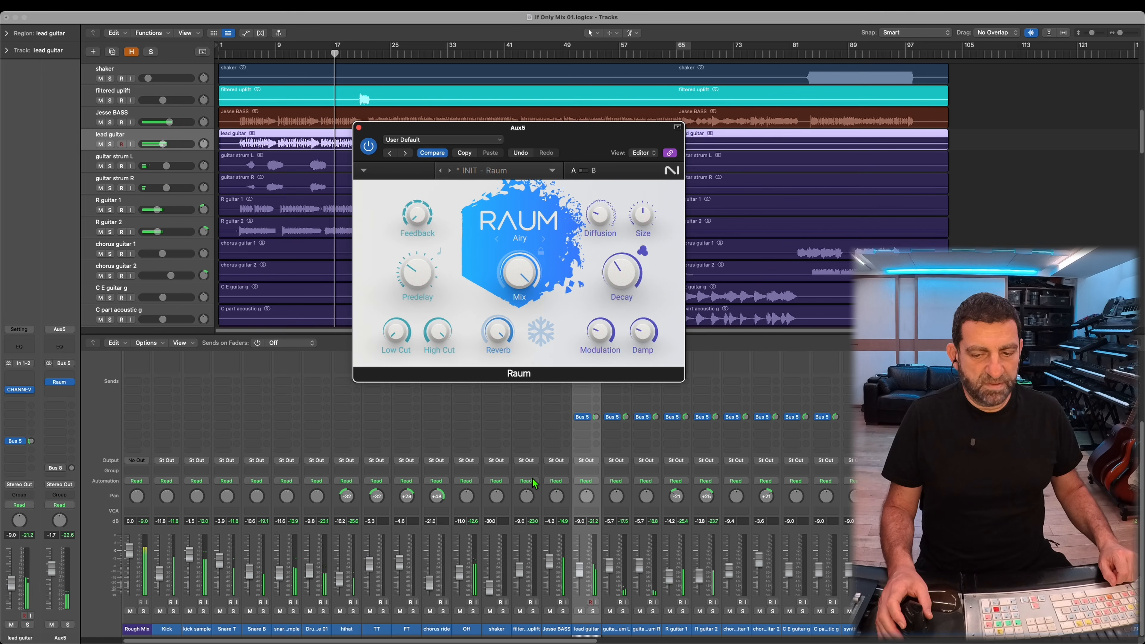
- Add a Bus 5 send to all eight synth tracks from synth keys through synt arp
scroll(170, 213, down, 5)
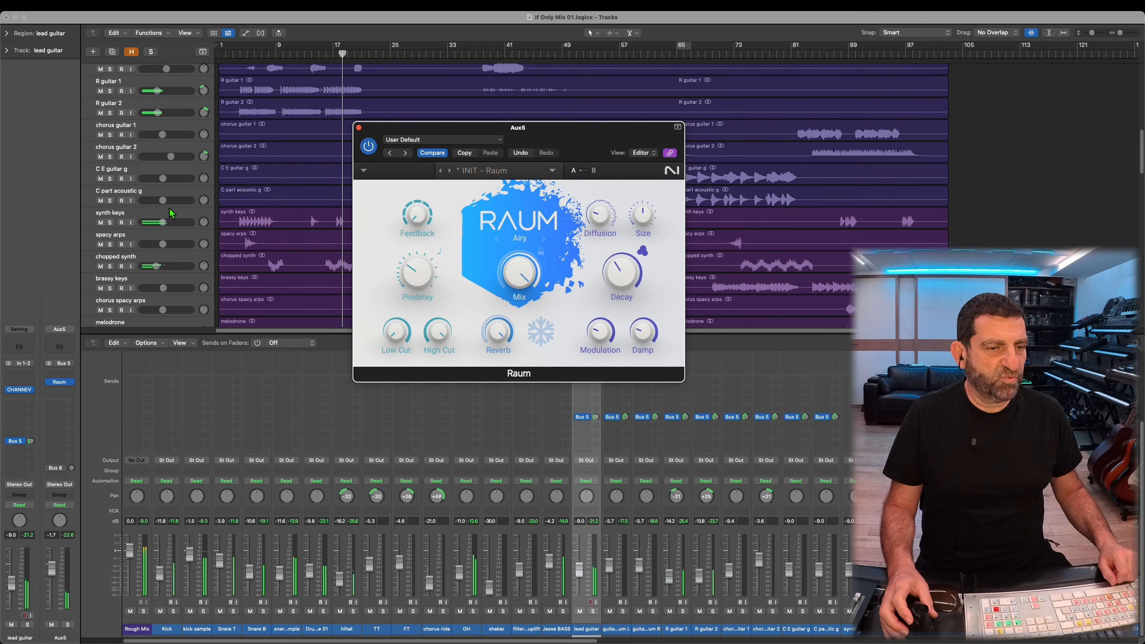
click(166, 213)
scroll(175, 239, down, 4)
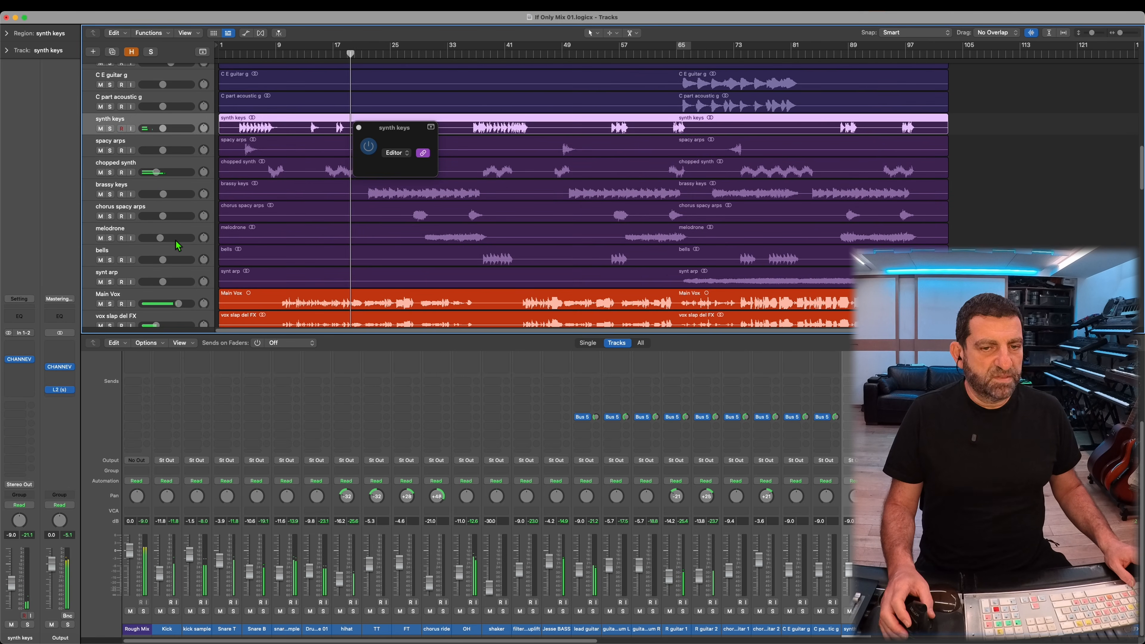
shift+click(164, 274)
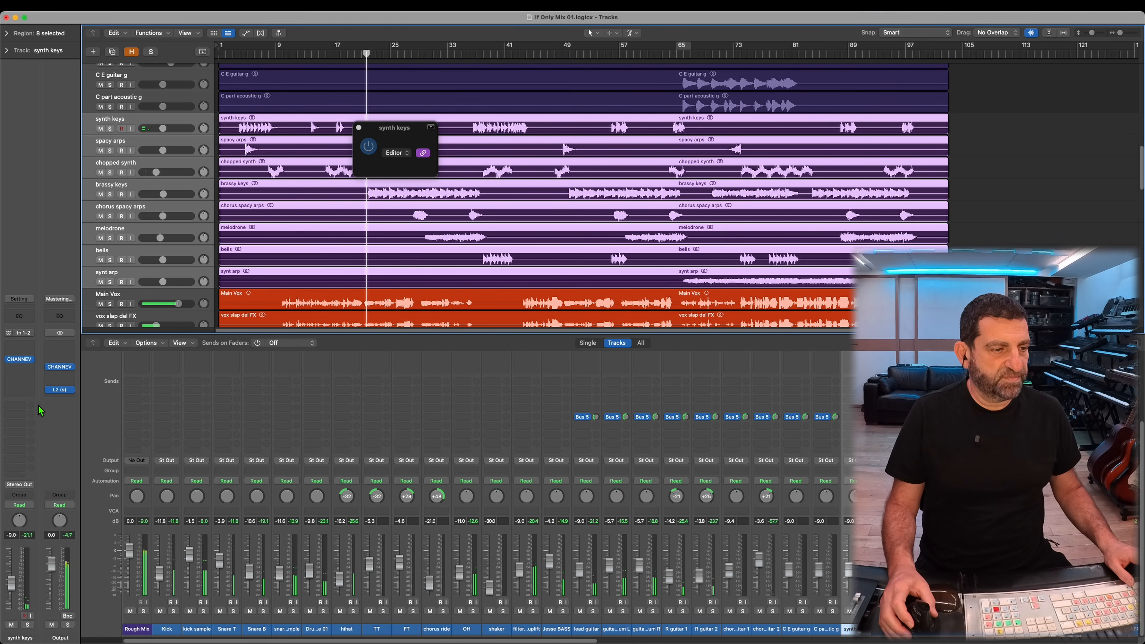
click(19, 433)
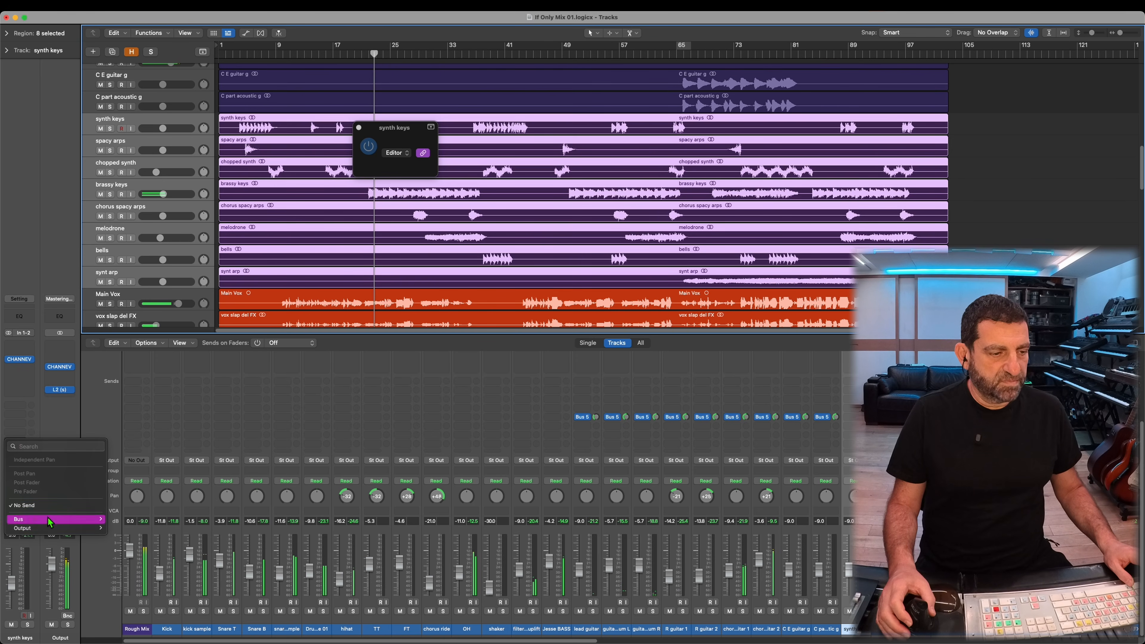
mouse_move(49, 519)
click(145, 328)
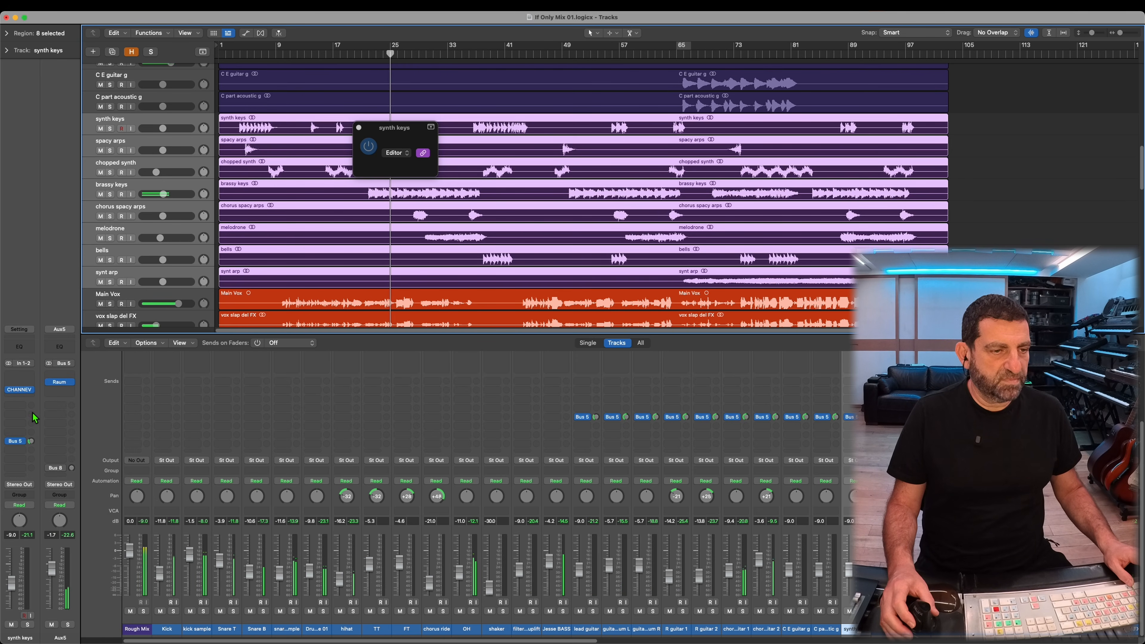
- Add a Bus 5 send to the BV 1 GRP track and bring up its send level
scroll(183, 259, down, 4)
click(171, 289)
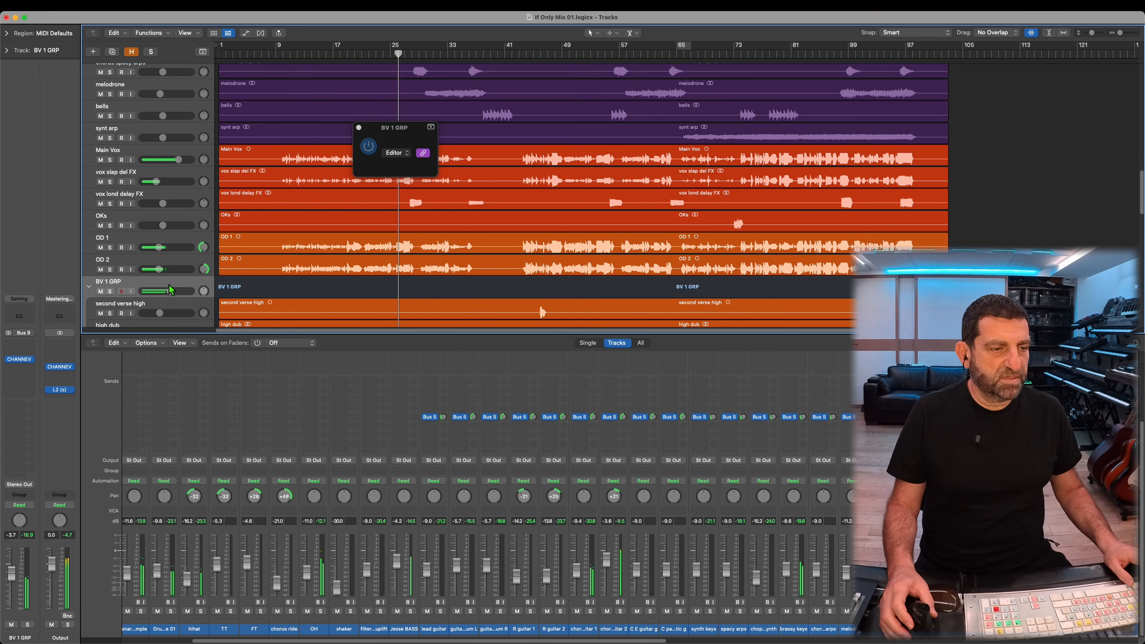
click(28, 443)
mouse_move(67, 519)
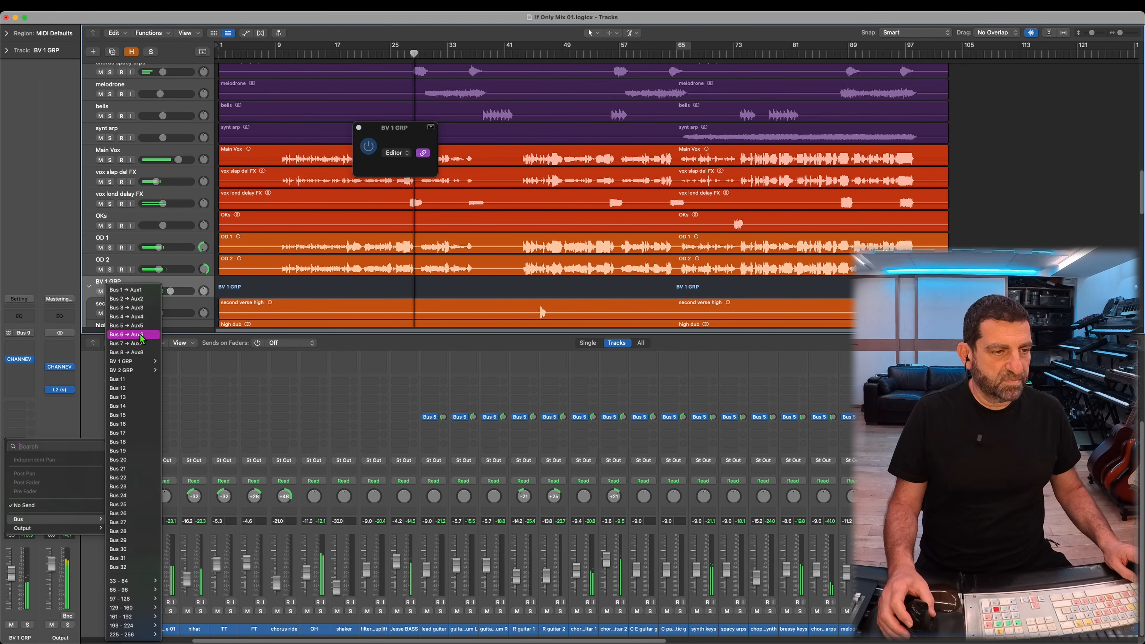
click(131, 325)
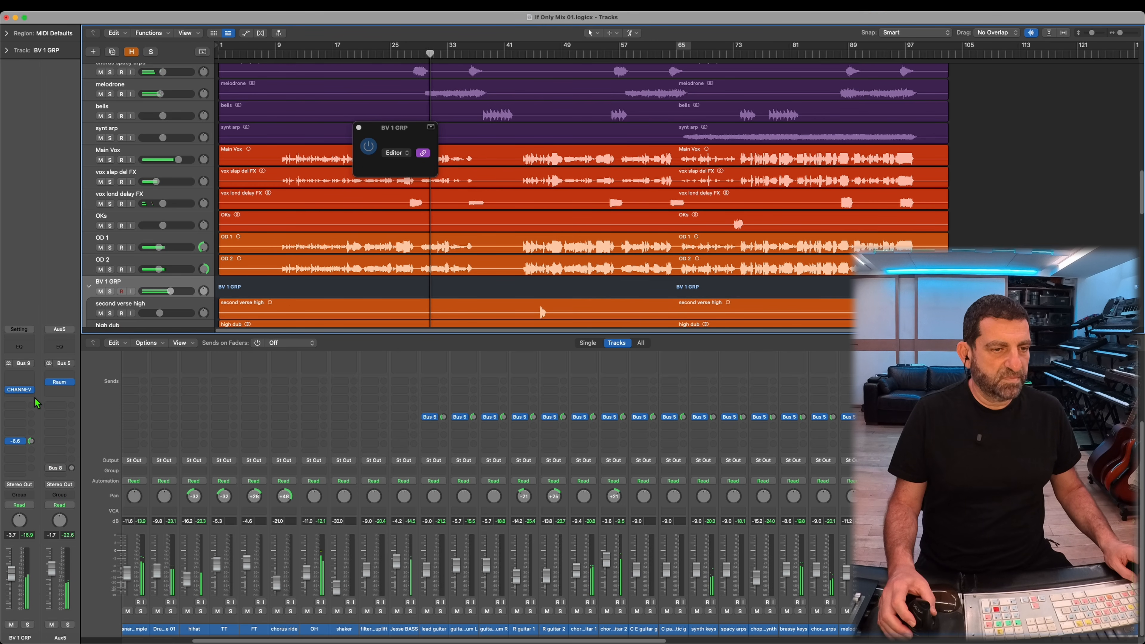
- Play the song from about bar 48 and lower Jesse BASS to -7.2 dB
scroll(276, 230, down, 7)
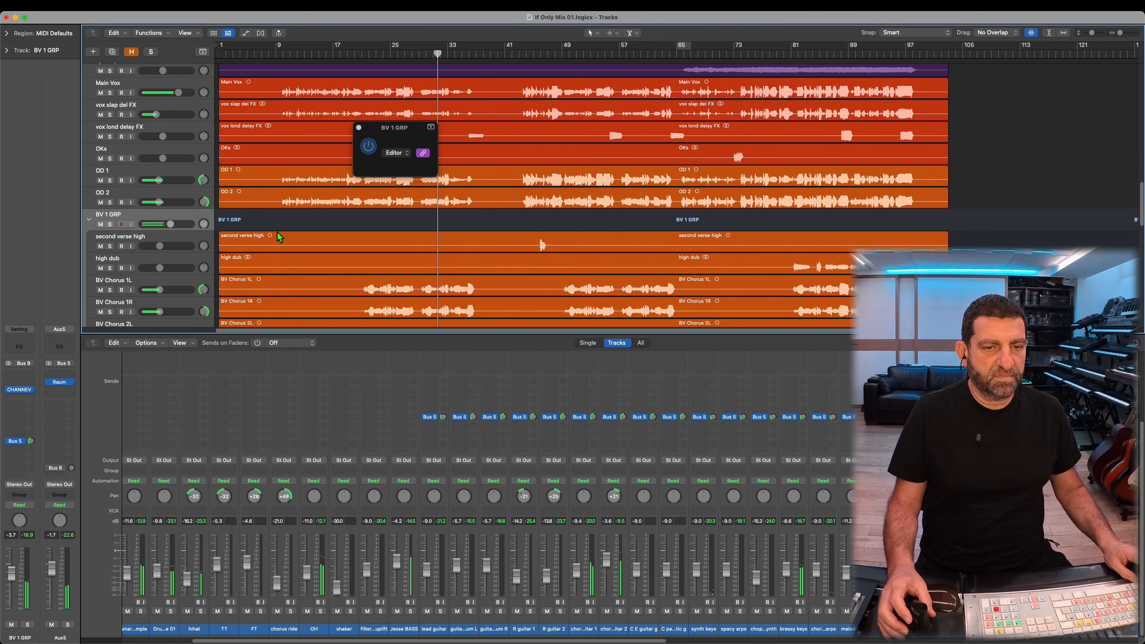
scroll(279, 236, down, 8)
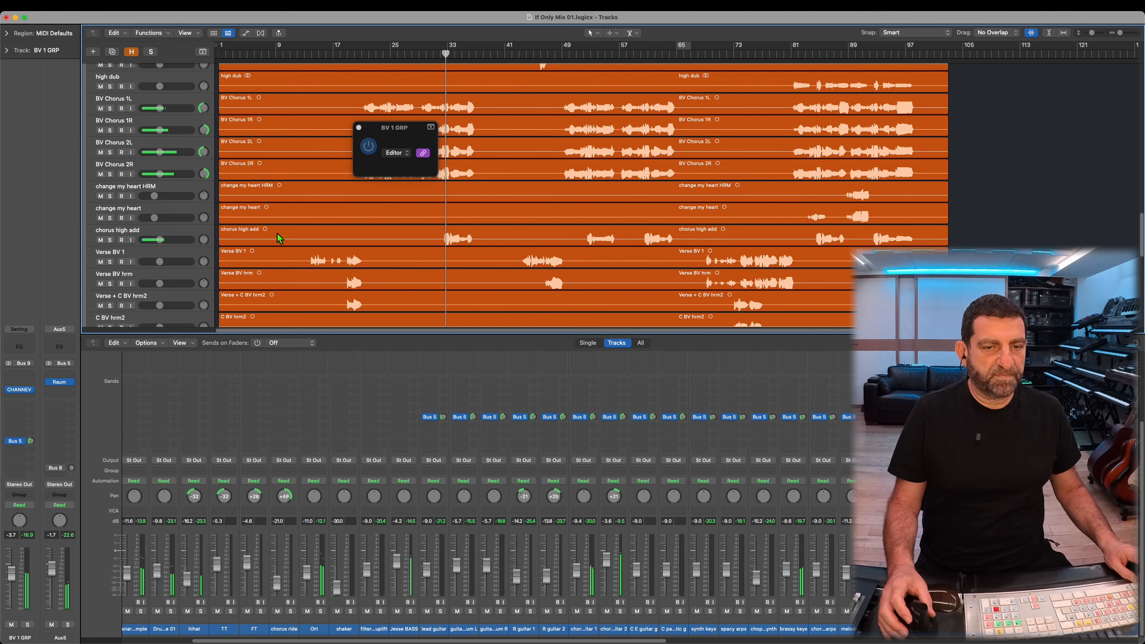
click(559, 55)
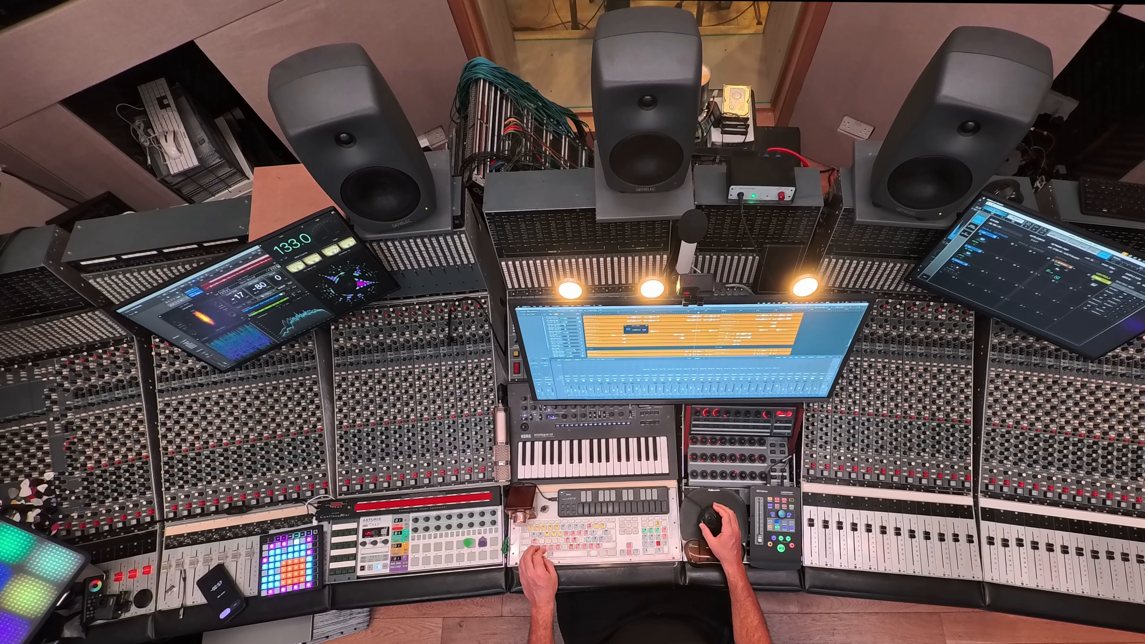
scroll(672, 336, down, 5)
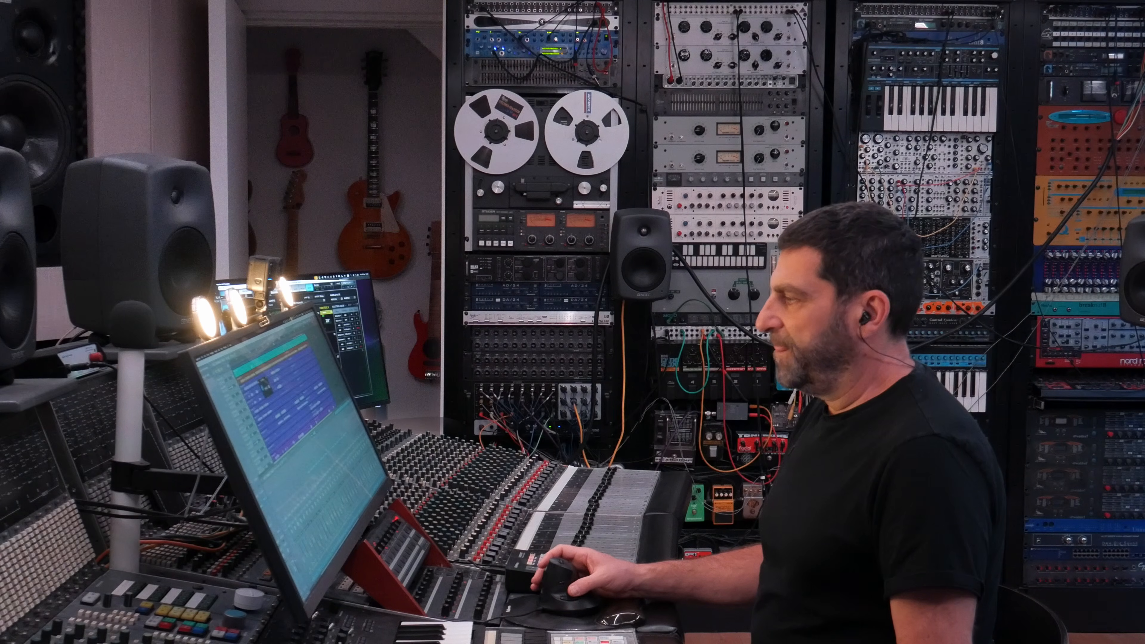
scroll(286, 396, up, 5)
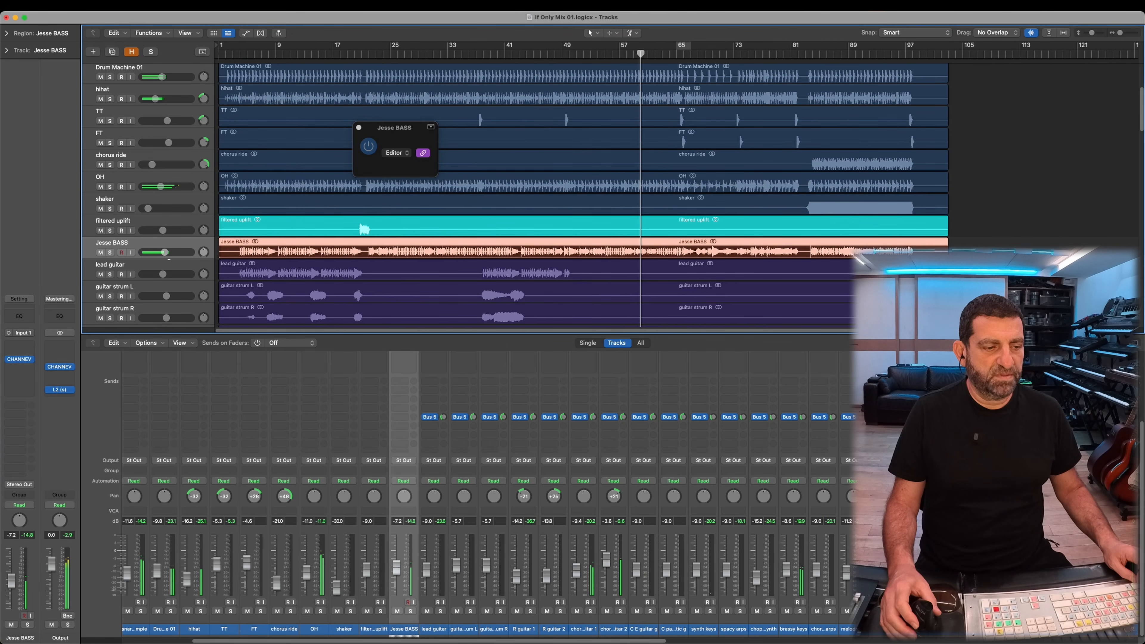
scroll(270, 145, up, 6)
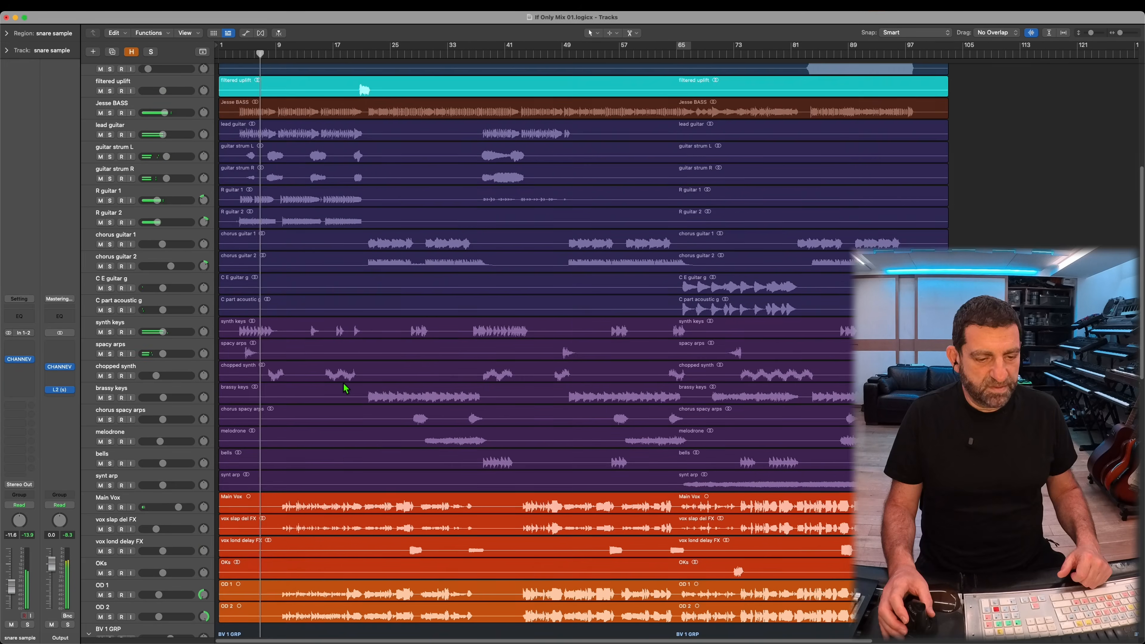
- Select the Main Vox track and open its CHANNEV plug-in
scroll(343, 384, down, 3)
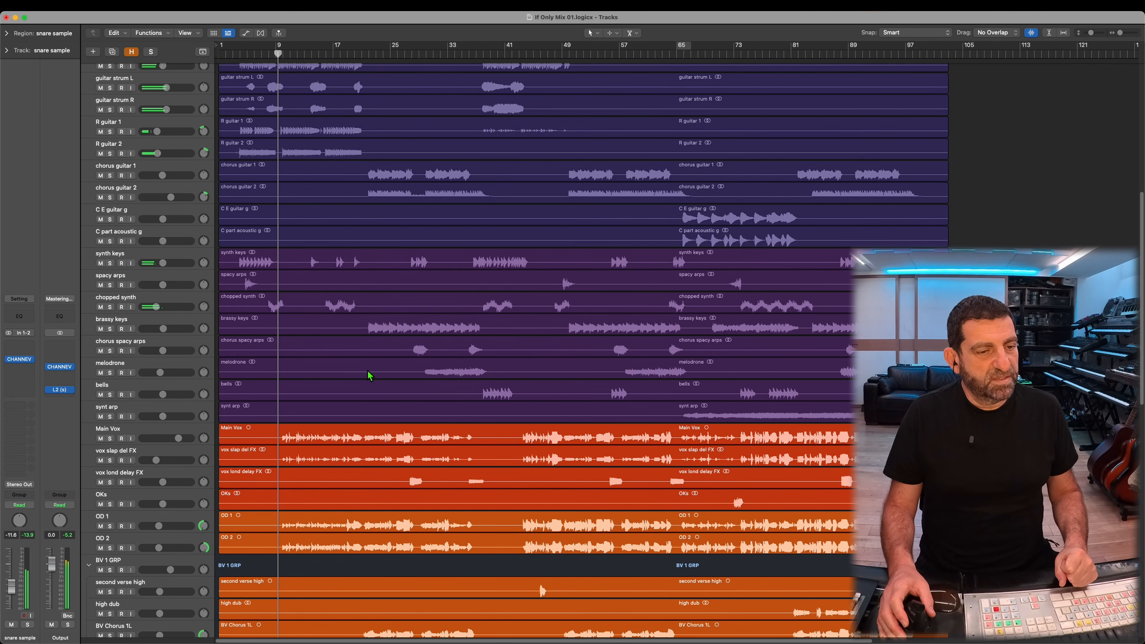
scroll(368, 374, down, 4)
scroll(365, 373, down, 4)
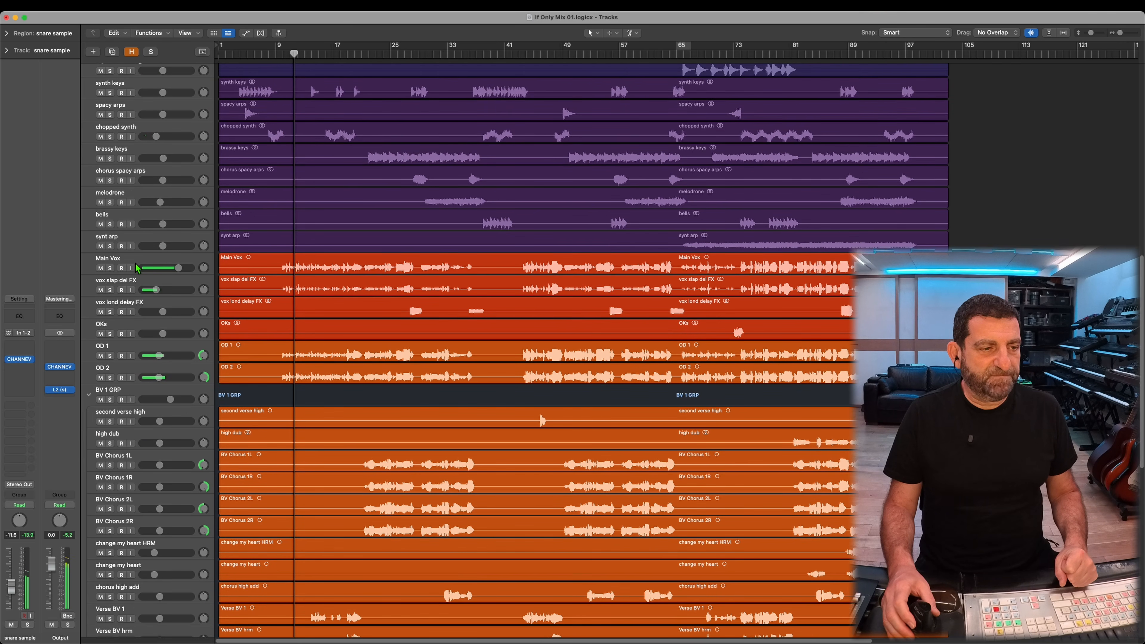
click(135, 264)
click(20, 360)
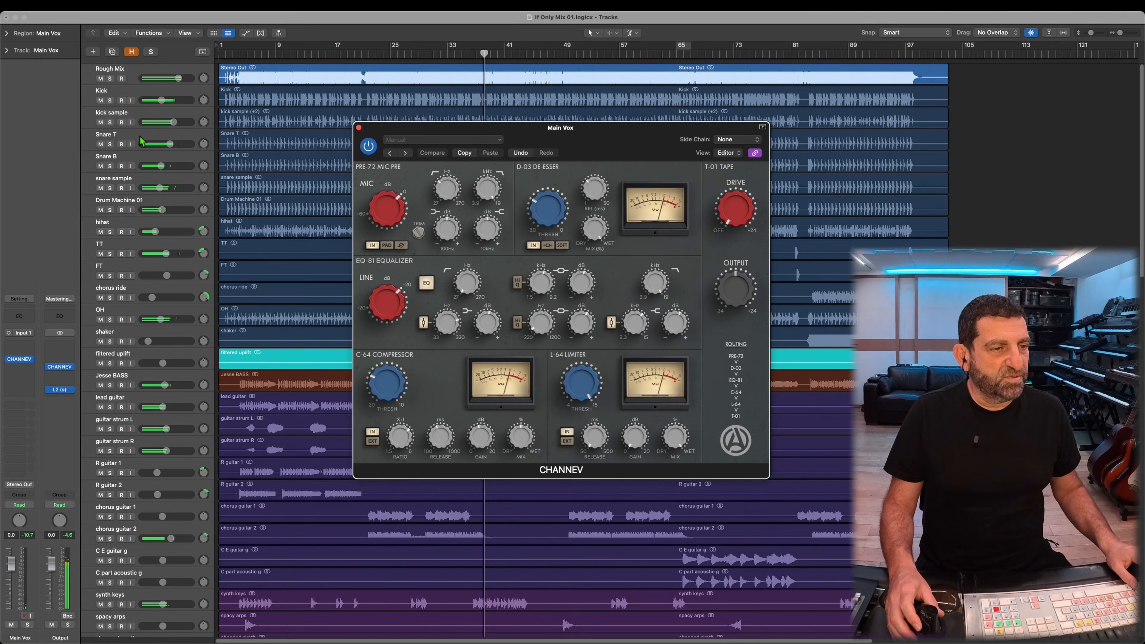
- Lower the four tracks Snare T through Drum Machine 01 together, bringing Snare T to -5.1 dB, and select the OH track
click(143, 141)
shift+click(161, 213)
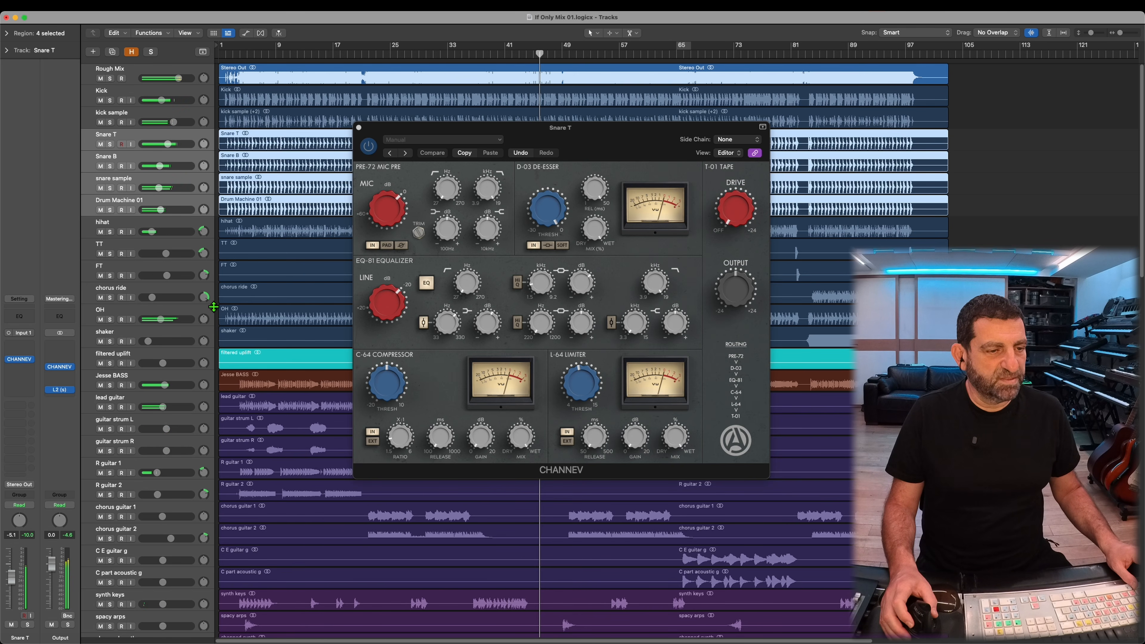
click(189, 319)
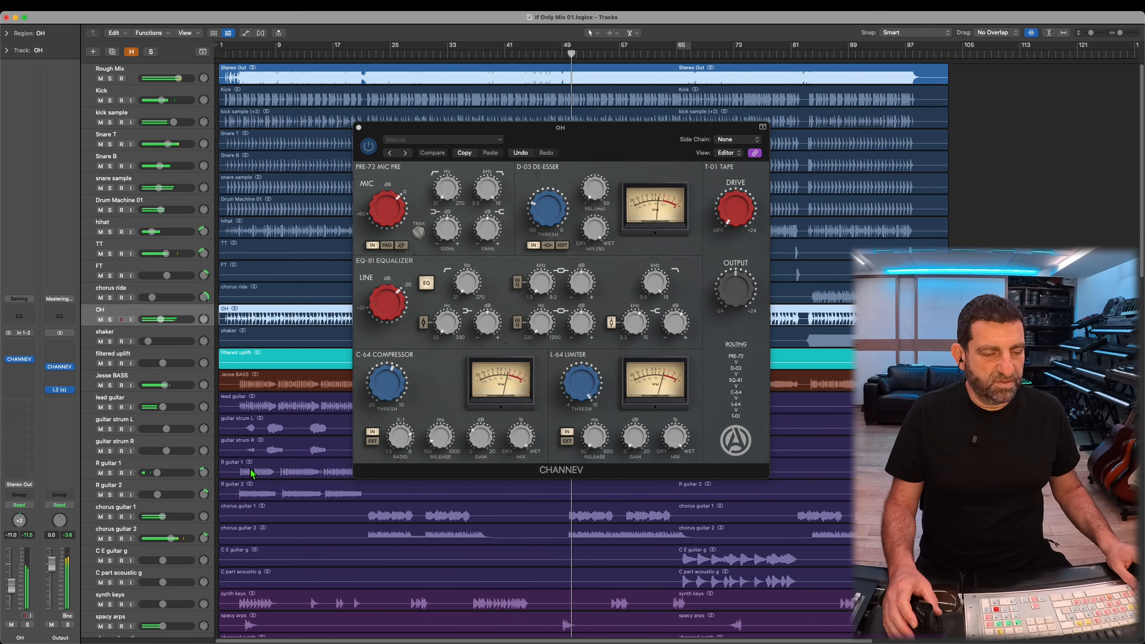
- Lower Main Vox to -2.2 dB and adjust its CHANNEV L-64 limiter while playing from bar 9
scroll(252, 473, down, 5)
click(189, 537)
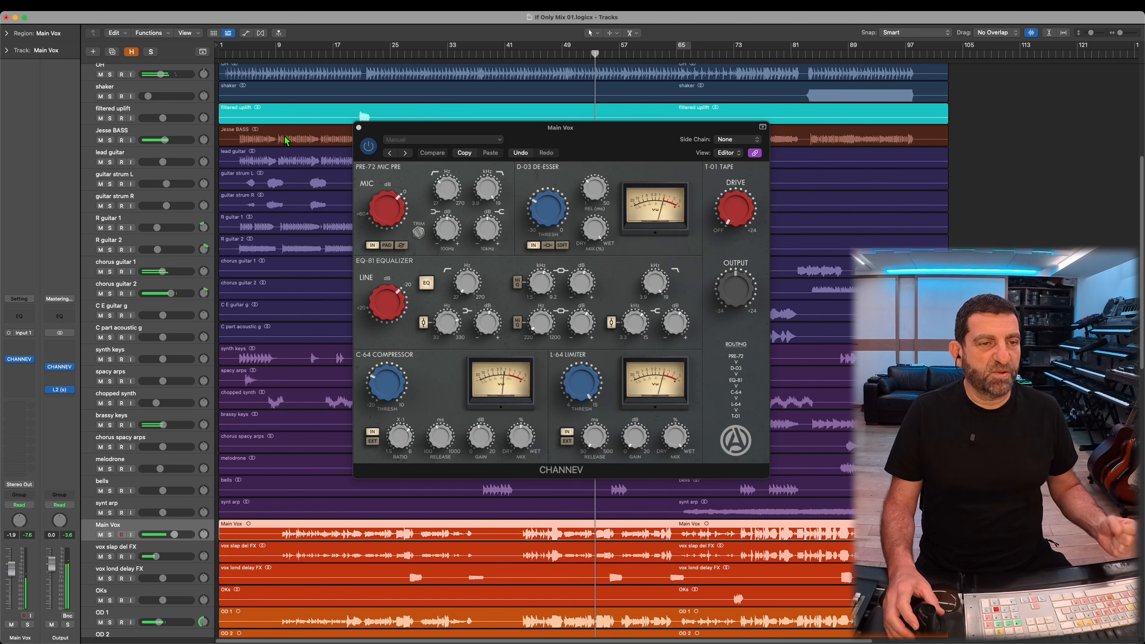
click(278, 64)
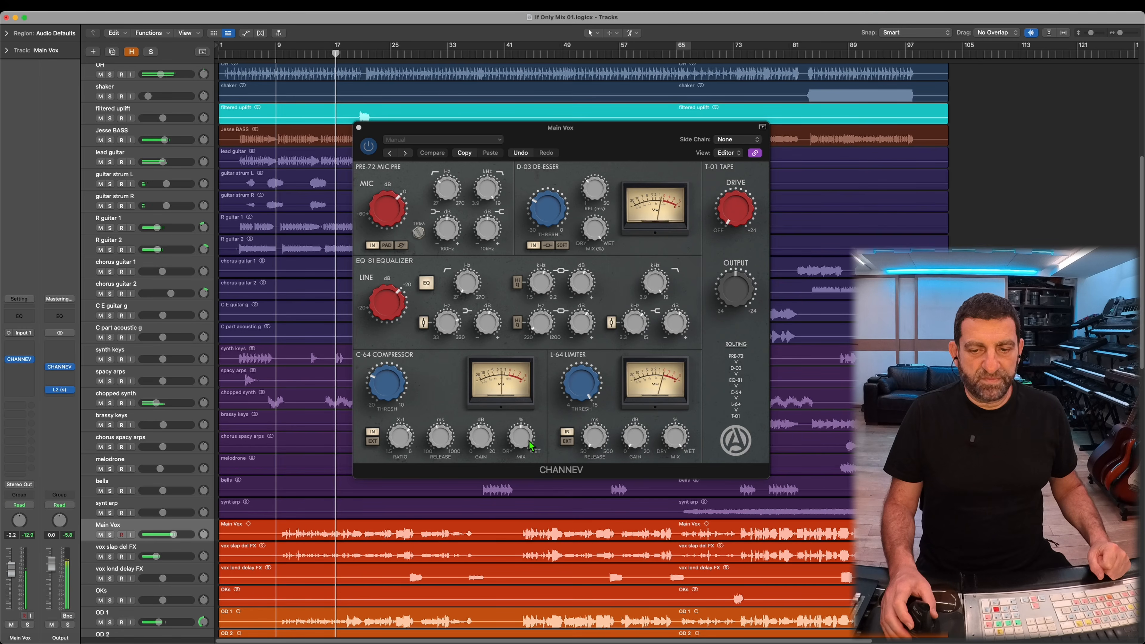
drag(594, 435, 576, 463)
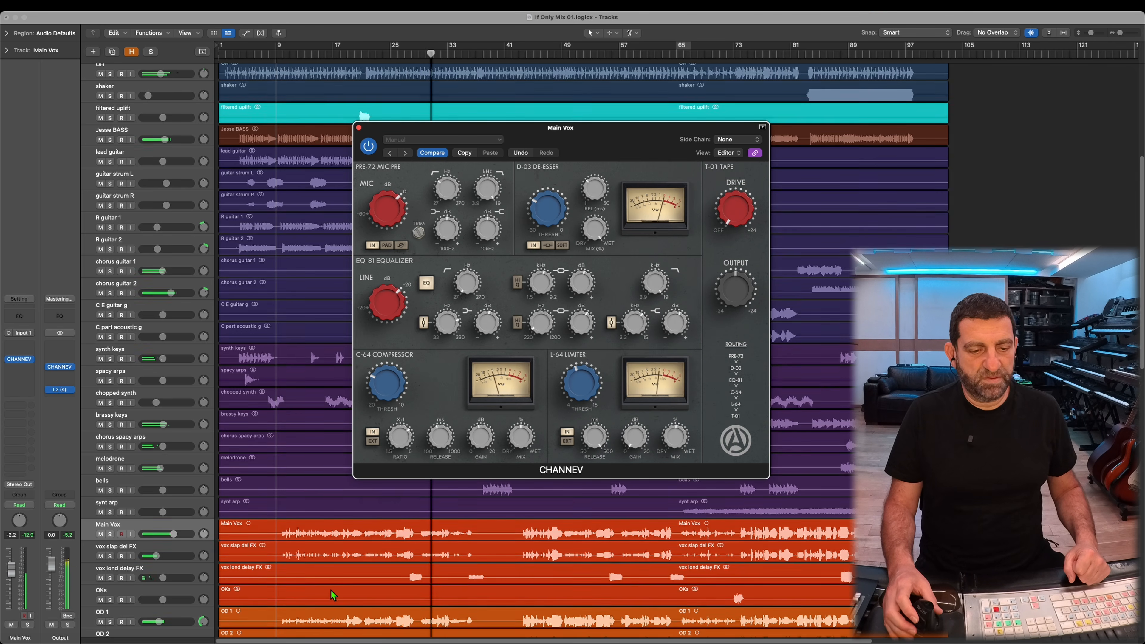
- Slightly lower the level of the BV 1 GRP track
scroll(226, 559, down, 5)
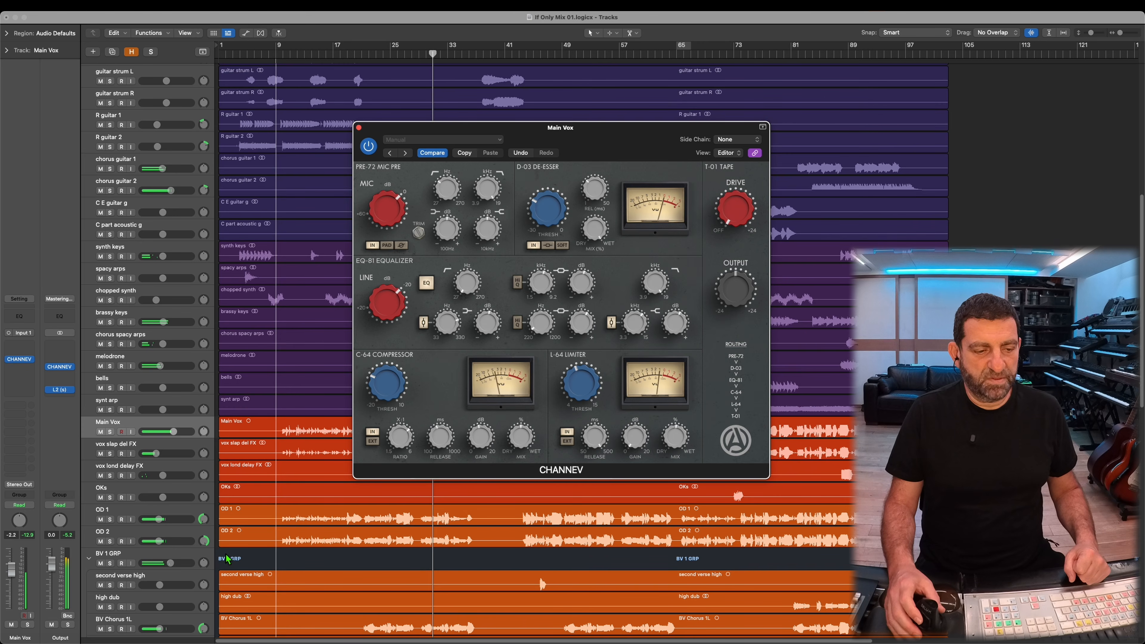
click(176, 564)
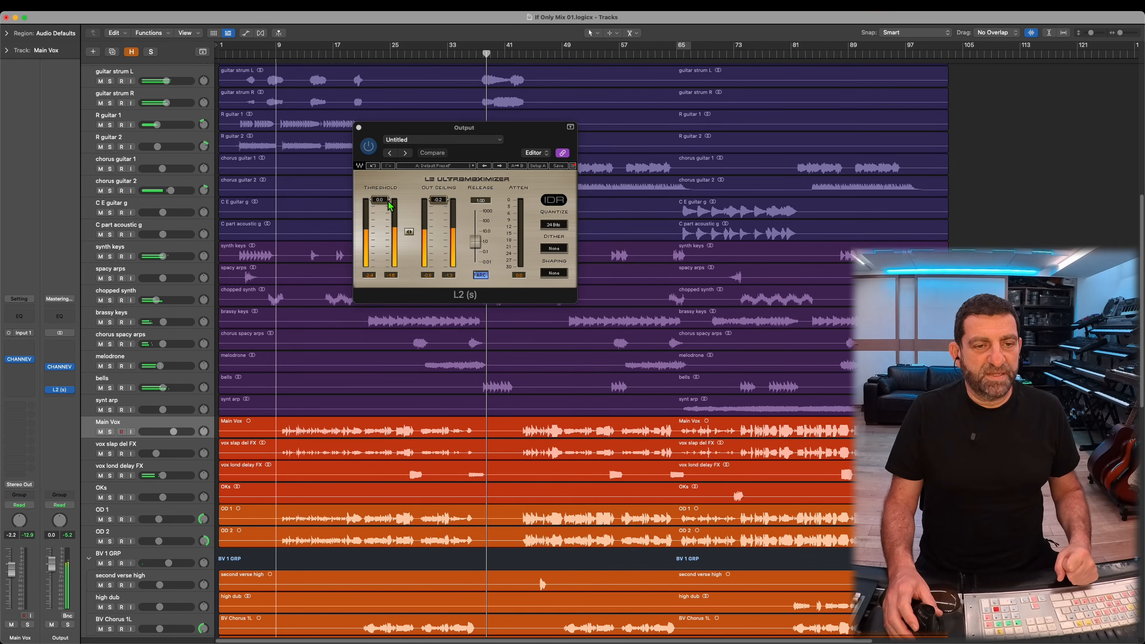
- Lower the linked threshold and out ceiling of the output's L2 limiter to about -10 dB
drag(409, 233, 412, 372)
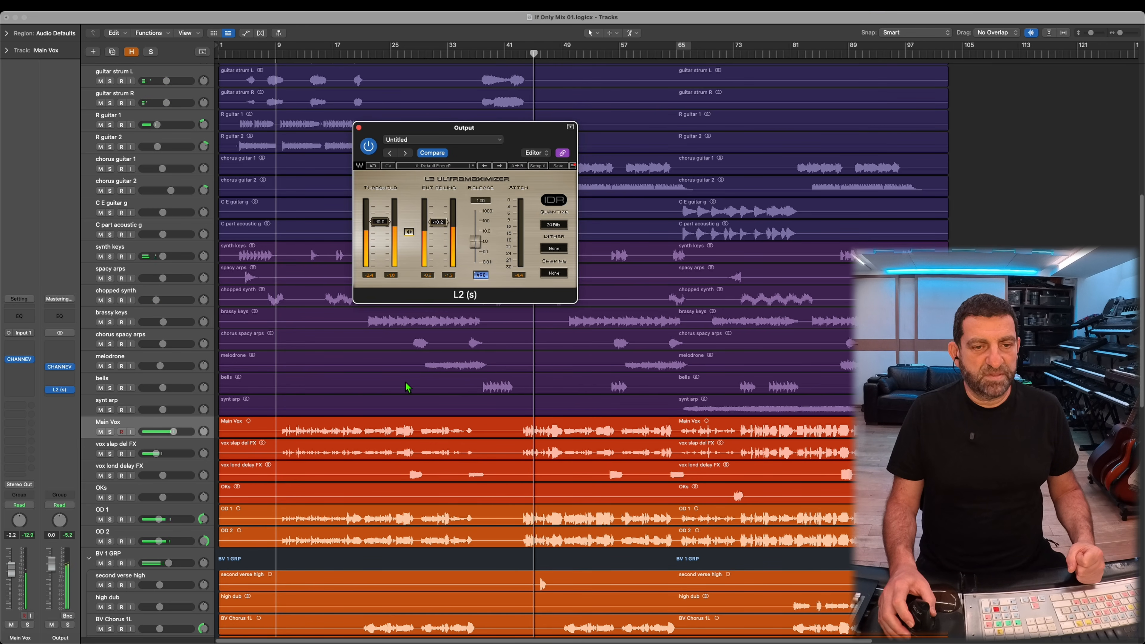
drag(406, 382, 406, 384)
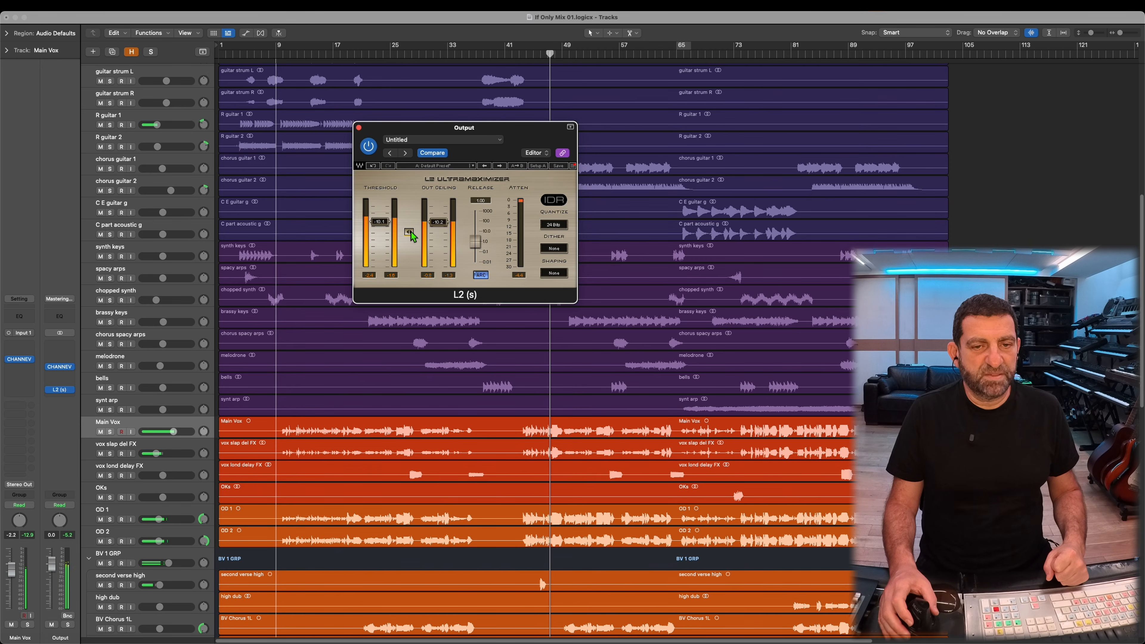
click(522, 276)
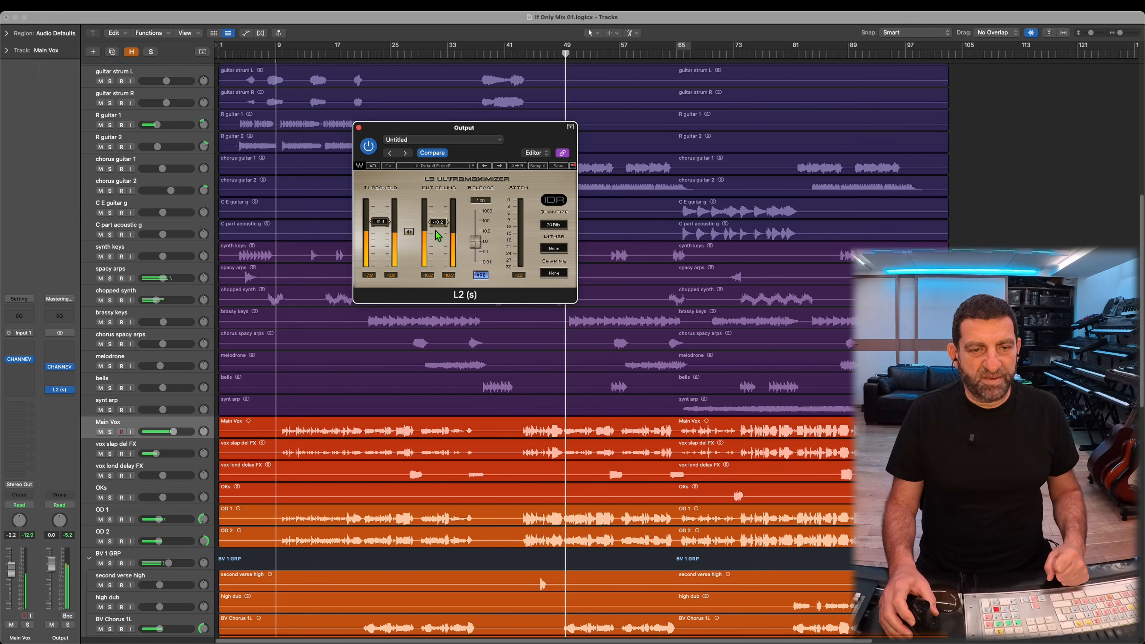
drag(411, 231, 411, 231)
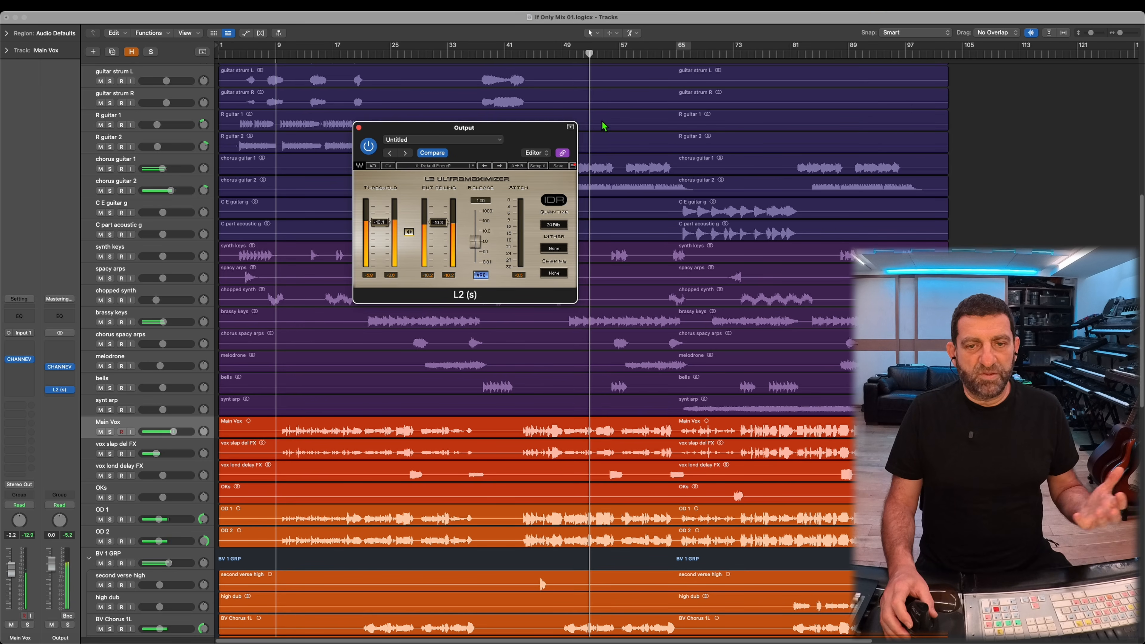
drag(553, 130, 510, 296)
- Show track automation and raise Main Vox's volume to -0.1 dB from bar 65 to about bar 73
scroll(586, 180, up, 3)
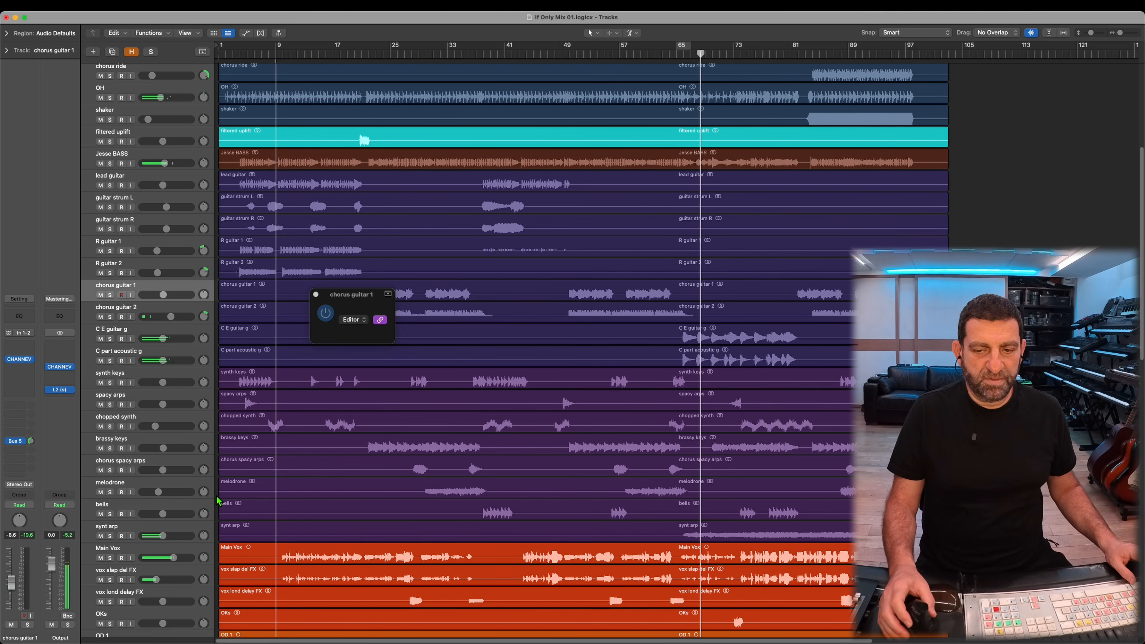
scroll(663, 514, down, 5)
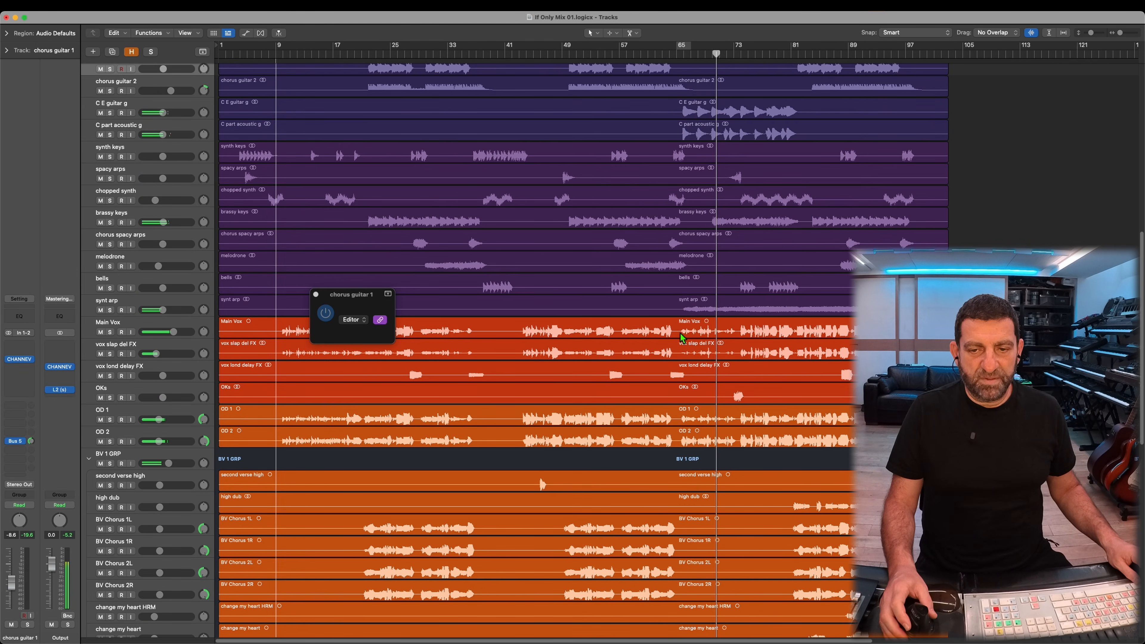
key(a)
scroll(667, 383, down, 12)
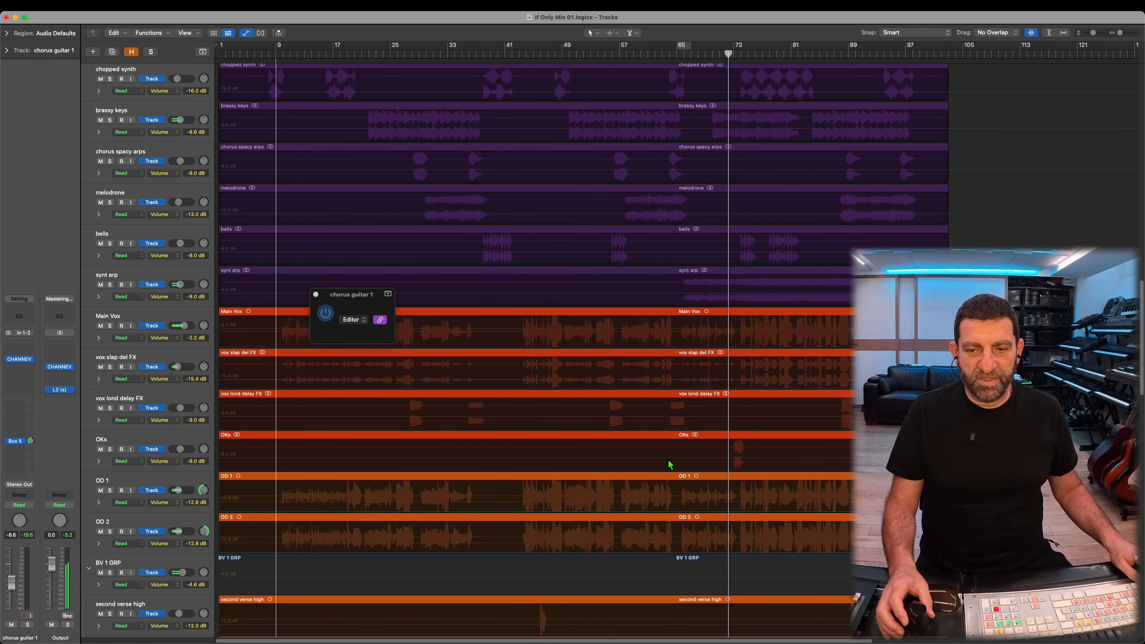
drag(677, 333, 716, 334)
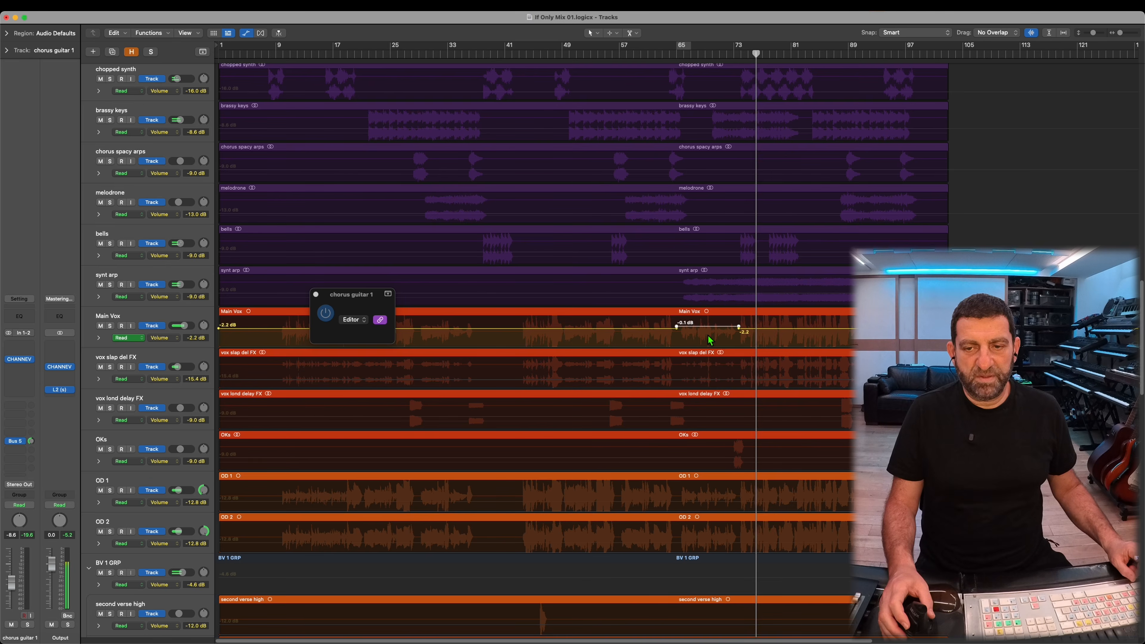
ctrl+alt+click(749, 324)
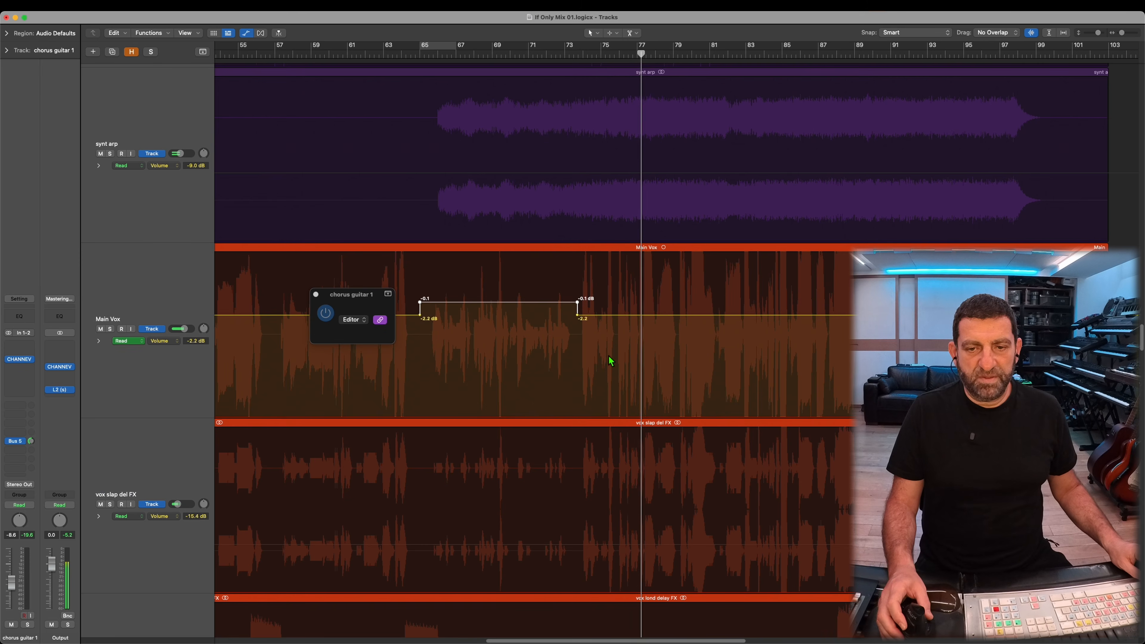
- Raise Main Vox's volume automation to -1.4 dB from about bar 73 to bar 79 and close the chorus guitar 1 plug-in window
key(super+minus)
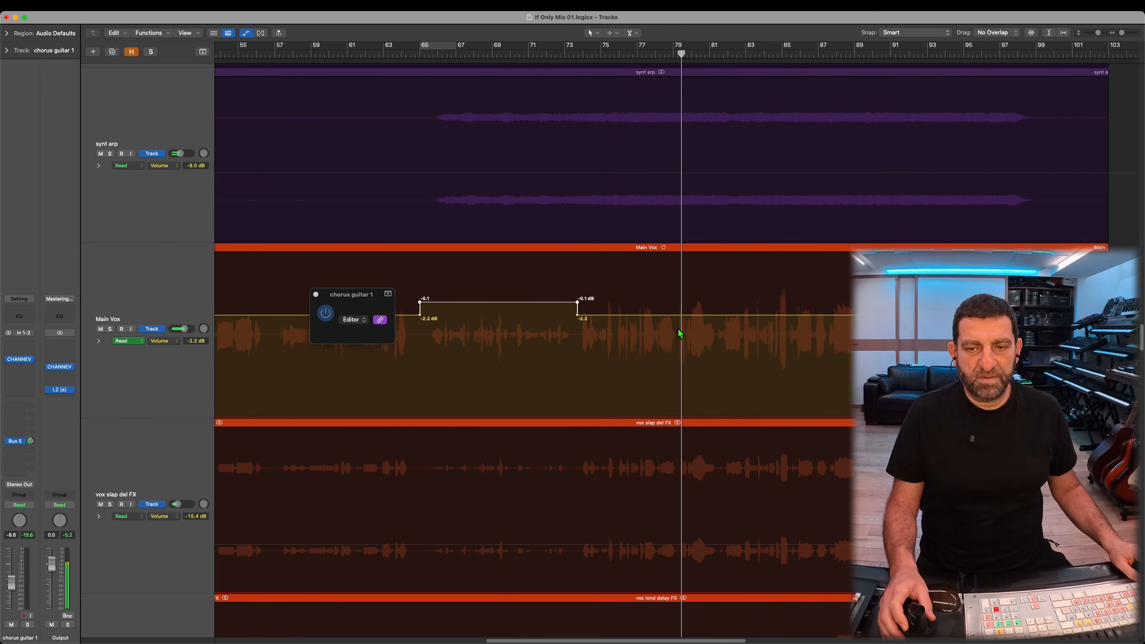
click(677, 315)
click(671, 315)
drag(666, 316, 667, 310)
click(315, 294)
- Play from about bar 8 and raise Main Vox's volume automation to -1.9 dB between bars 29 and 33
scroll(479, 276, down, 5)
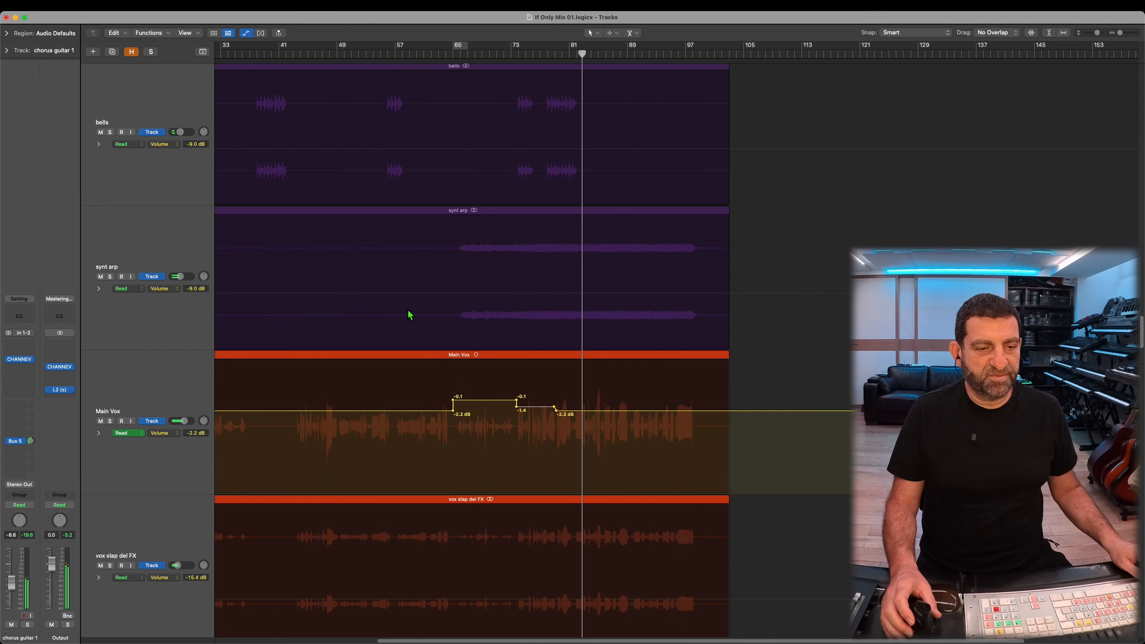
scroll(404, 313, left, 5)
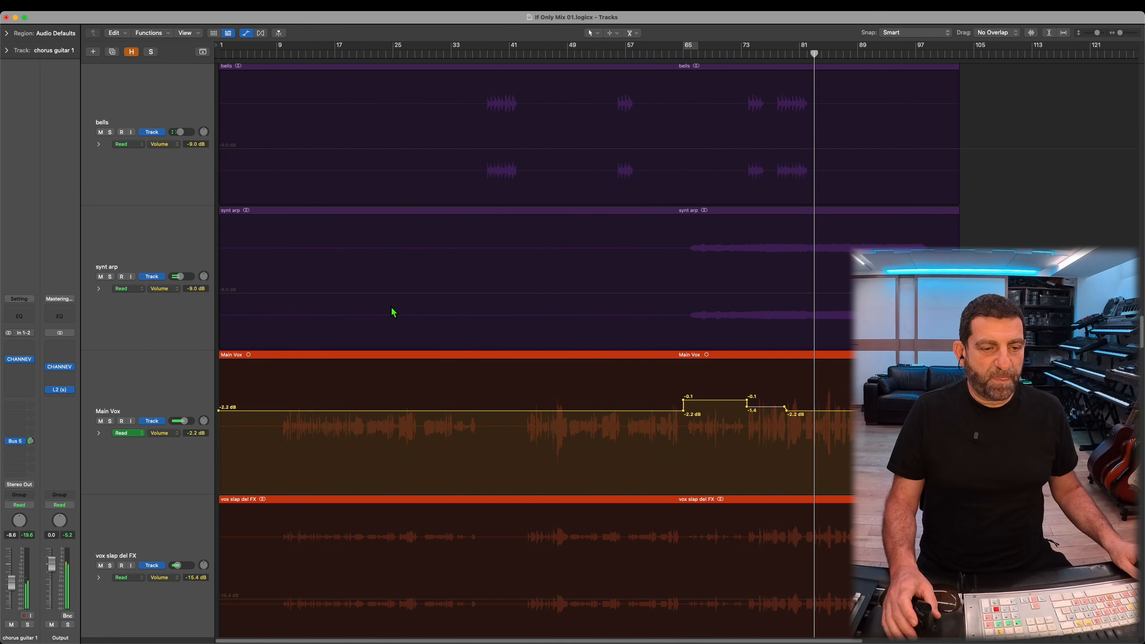
click(271, 53)
drag(507, 345, 256, 480)
drag(818, 329, 932, 333)
drag(885, 256, 886, 251)
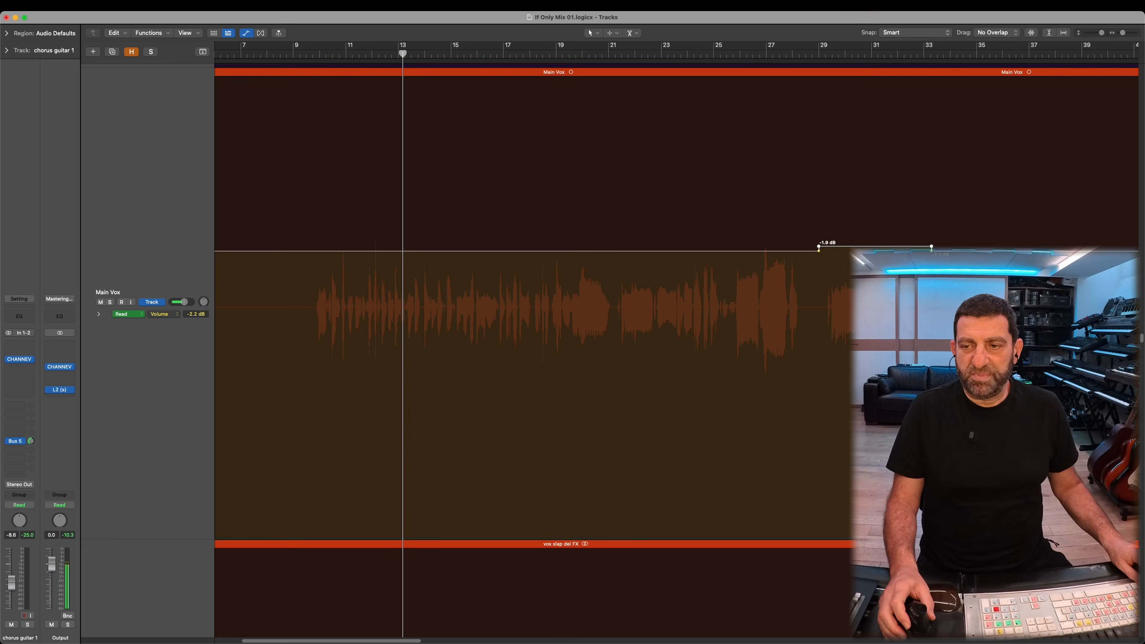
- Raise Main Vox's volume automation to -1.6 dB from bar 33 to about bar 37
click(1032, 251)
click(1025, 252)
drag(1012, 251, 1012, 240)
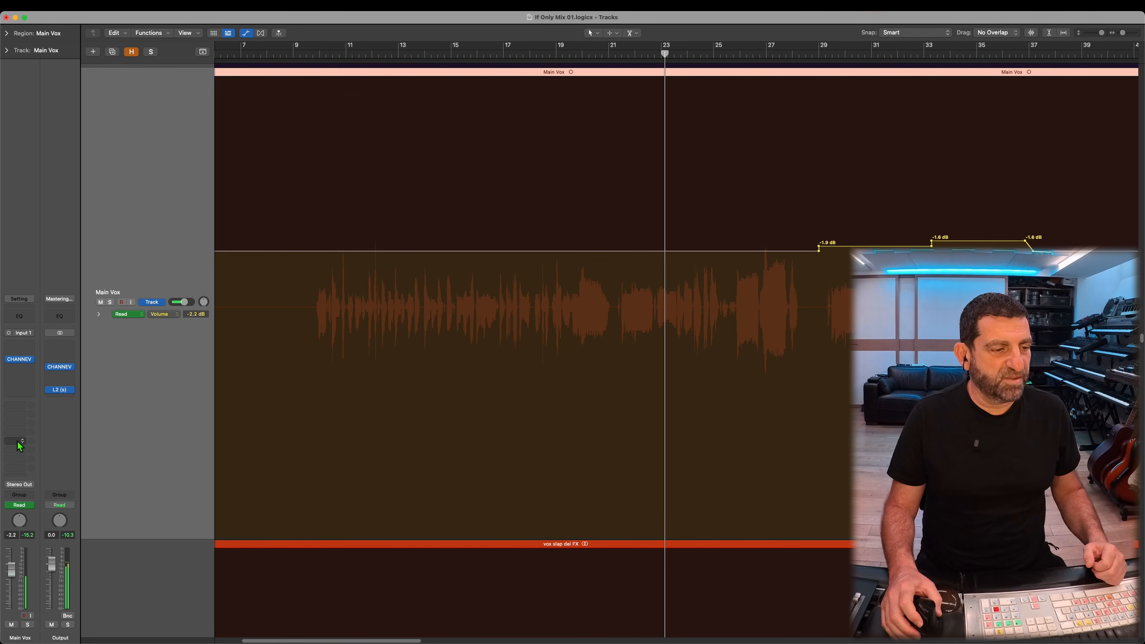
- Add a Bus 5 send to Main Vox and display the send level's automation
click(25, 440)
mouse_move(57, 531)
mouse_move(118, 536)
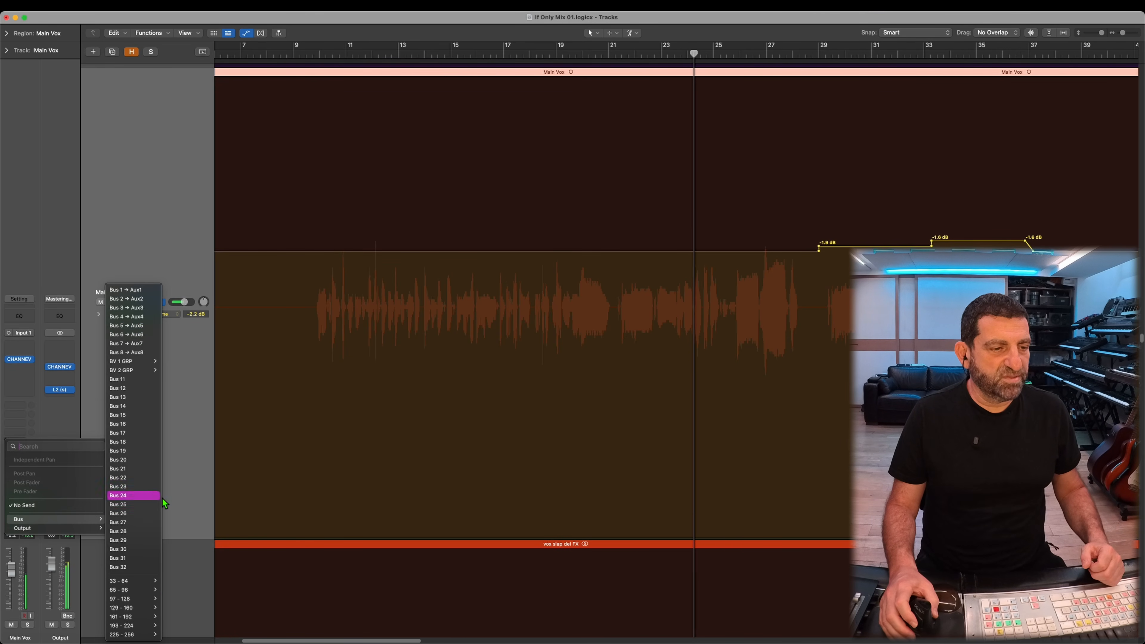
click(145, 334)
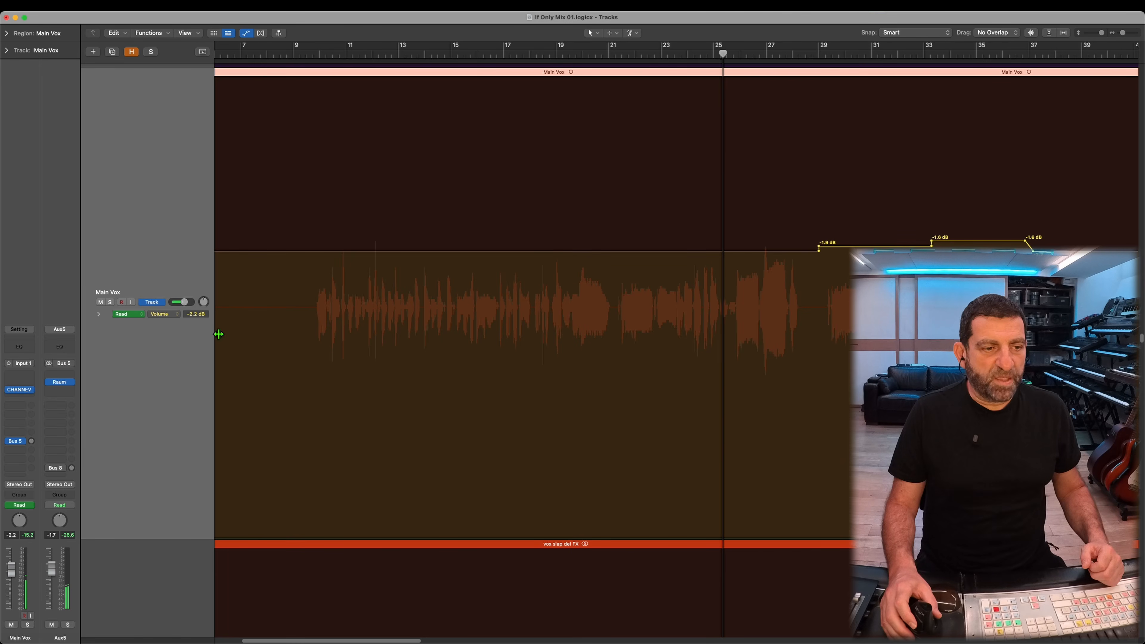
click(32, 443)
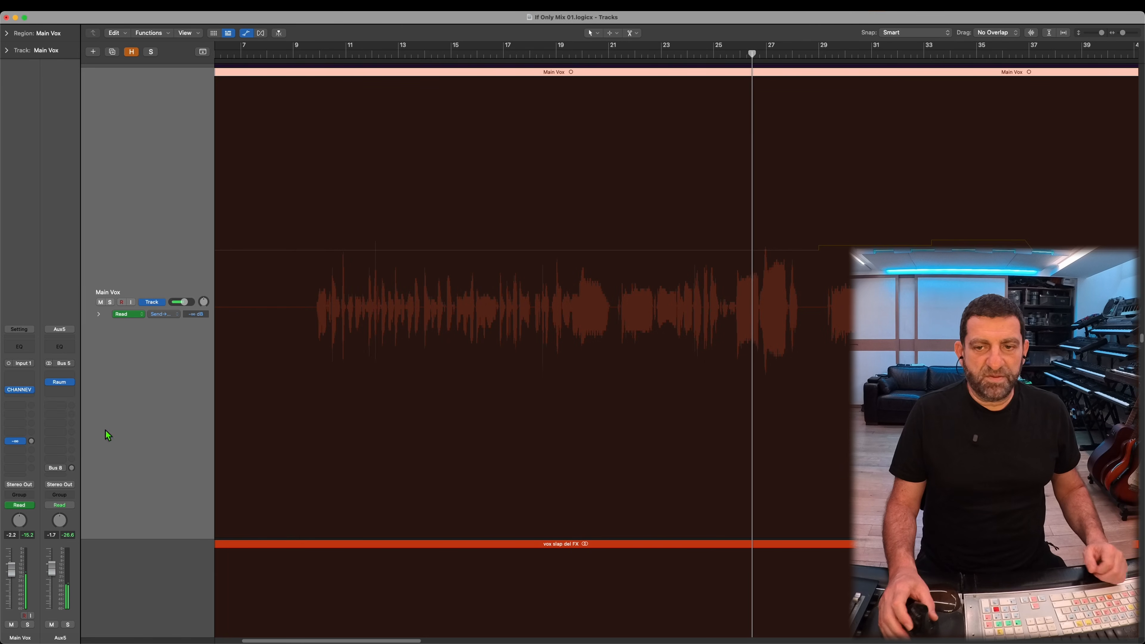
- Raise Main Vox's Bus 5 send automation to -14.4 dB between bars 21 and 33
drag(618, 332, 929, 333)
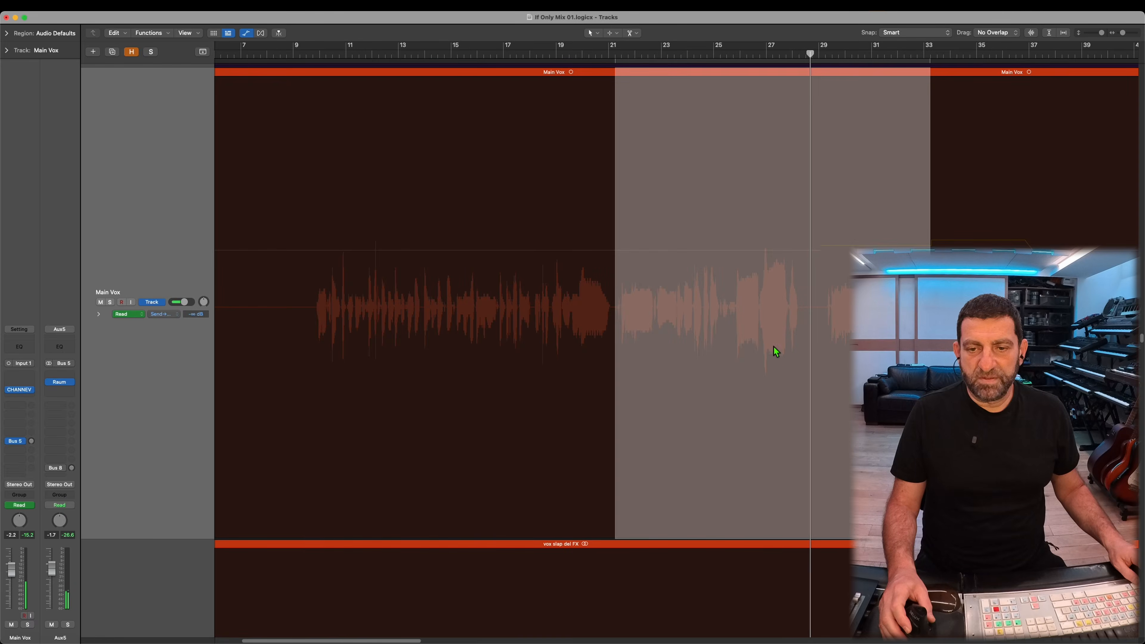
click(774, 347)
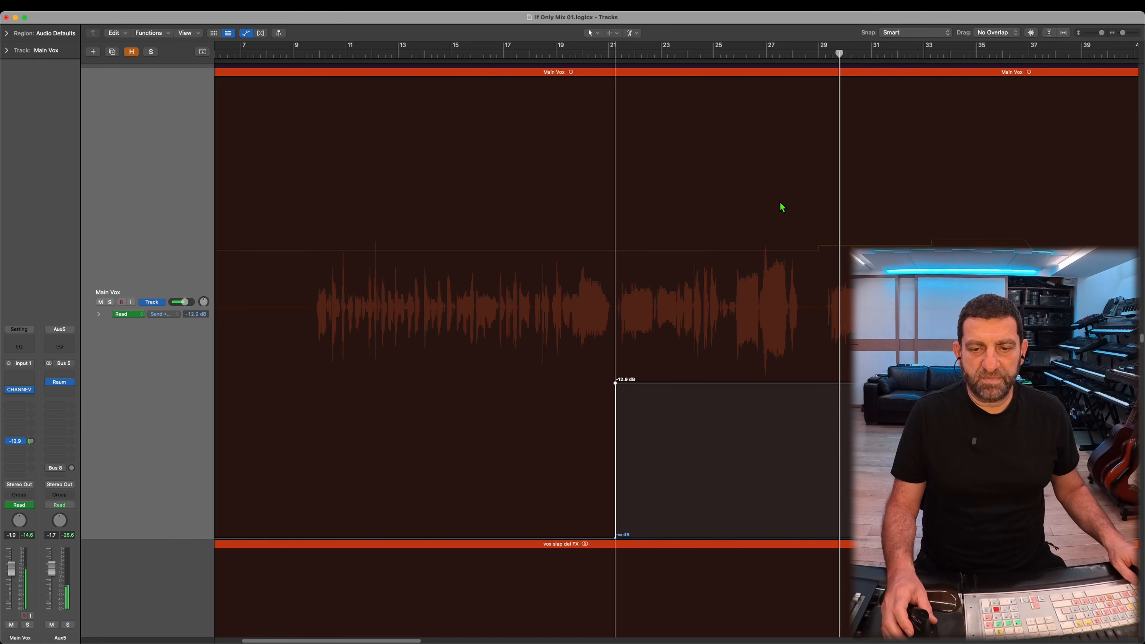
drag(780, 204, 779, 216)
scroll(684, 272, down, 4)
scroll(676, 286, down, 1)
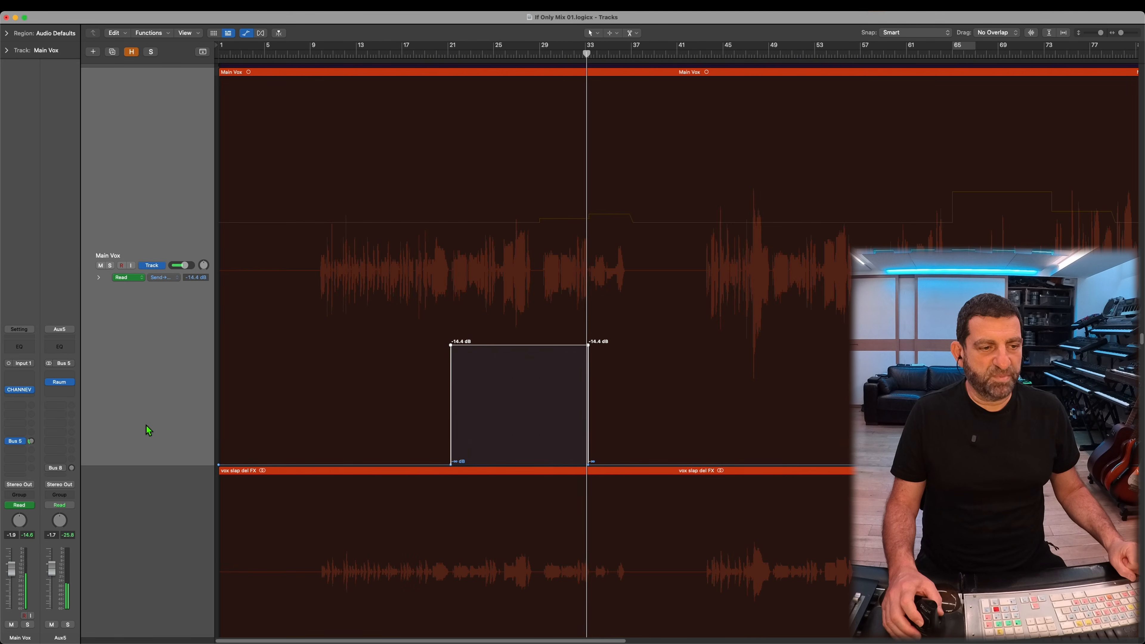
- Show Main Vox's volume automation alongside the send automation and raise the volume around bar 35
click(99, 277)
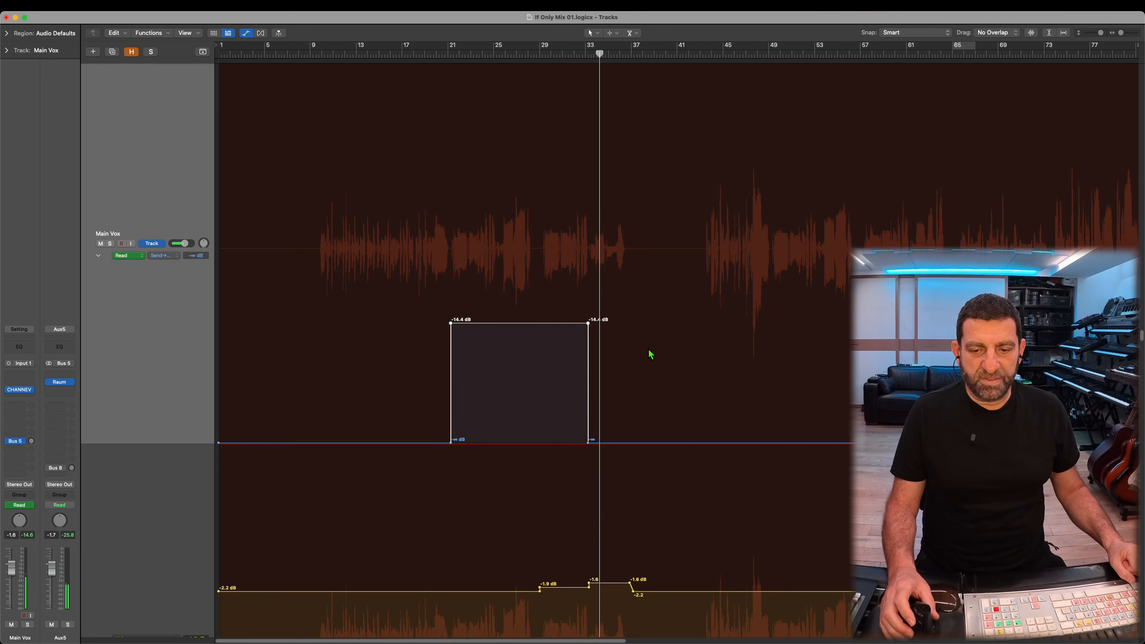
scroll(650, 355, down, 3)
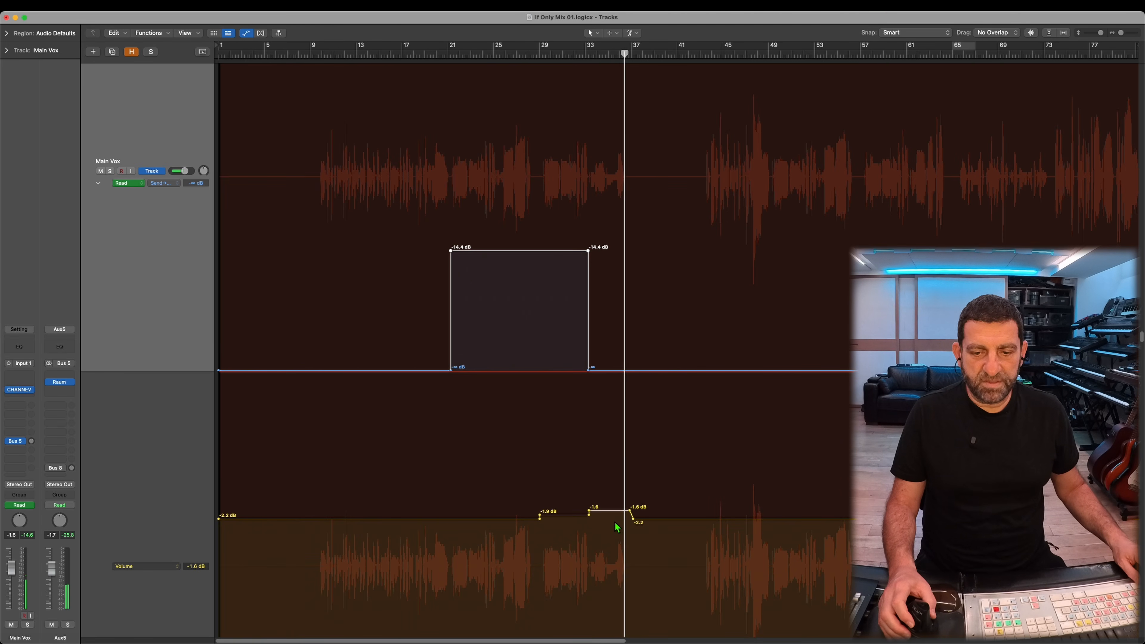
drag(613, 518, 613, 509)
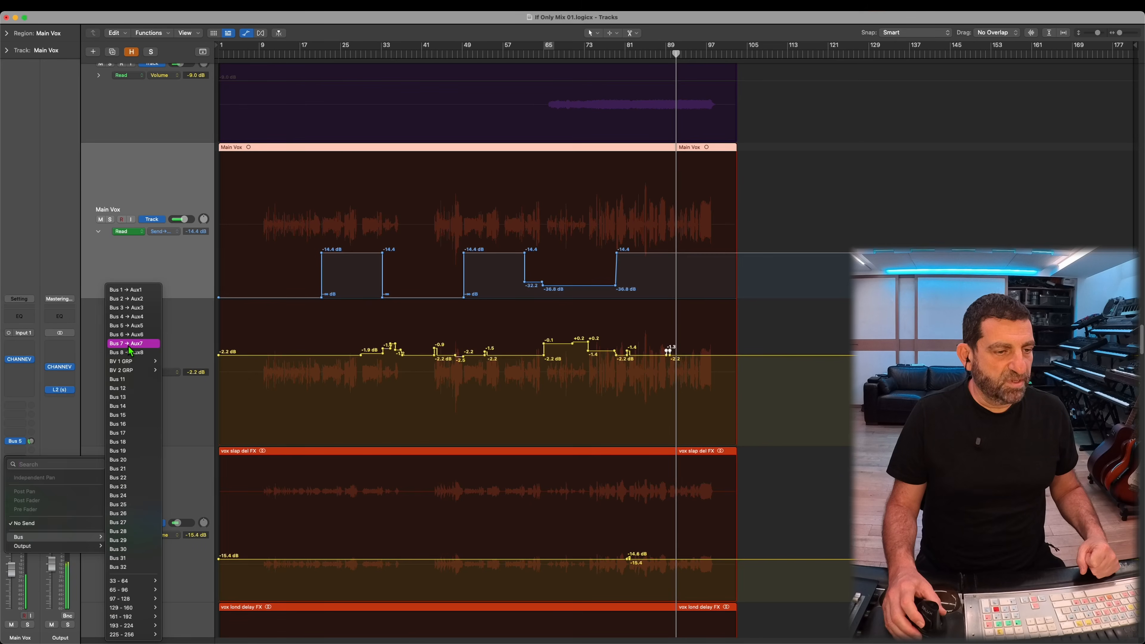
- Add a Bus 7 send to Main Vox and record its level moves in Touch mode from about bar 85 to bar 96
click(89, 429)
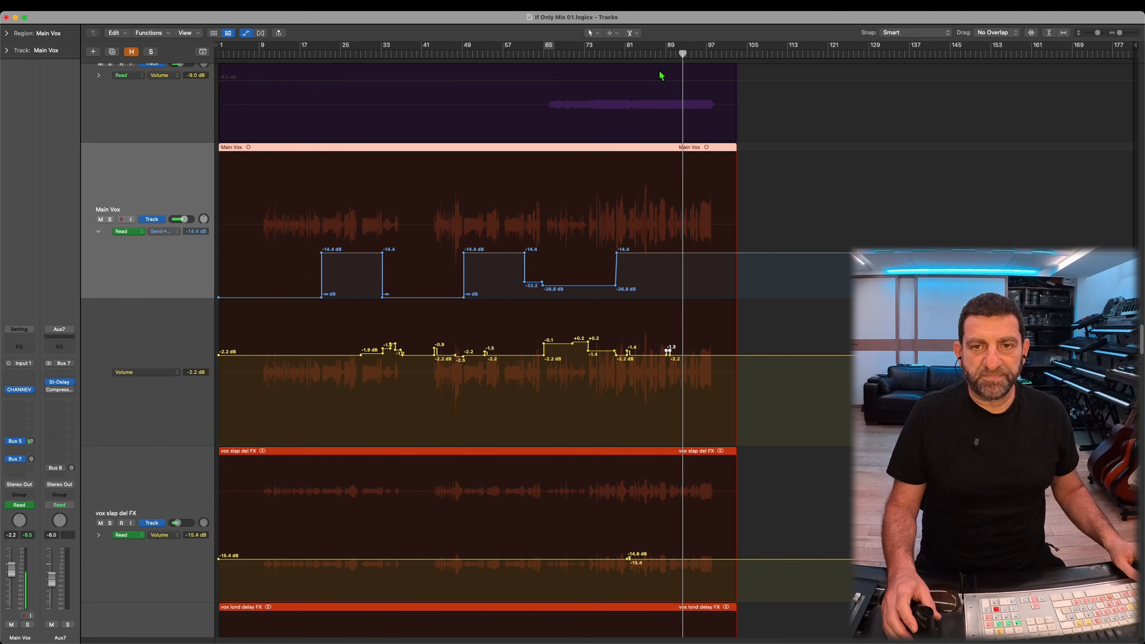
click(648, 58)
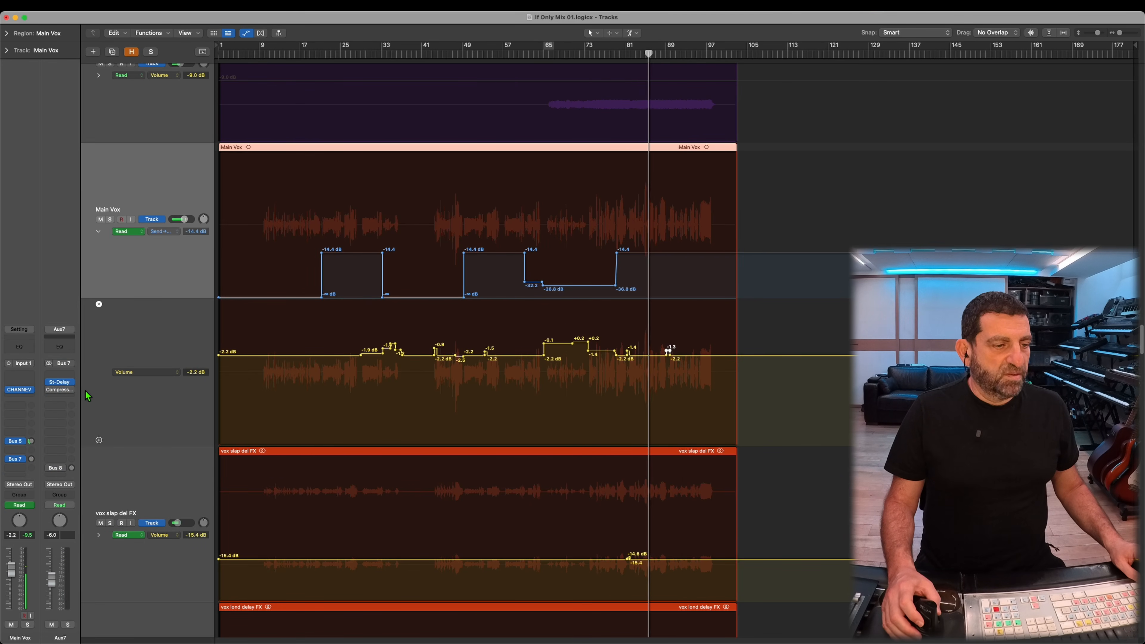
key(ctrl+shift+super+t)
key(comma)
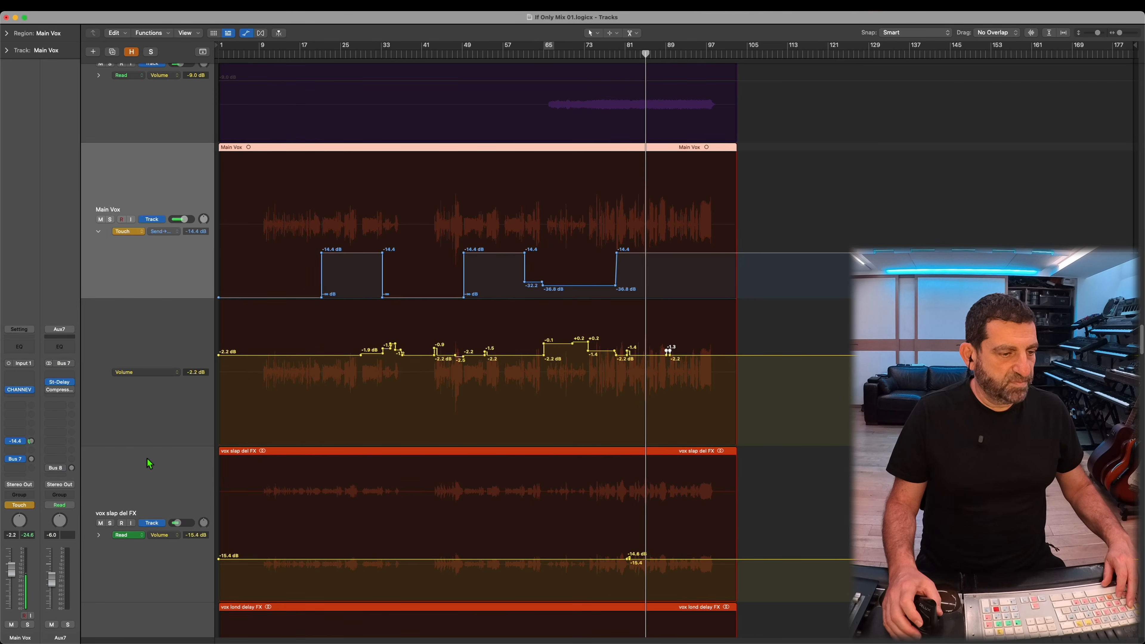
mouse_move(33, 462)
mouse_down()
mouse_move(32, 423)
mouse_move(31, 456)
mouse_move(25, 429)
mouse_move(18, 459)
mouse_move(11, 445)
mouse_up()
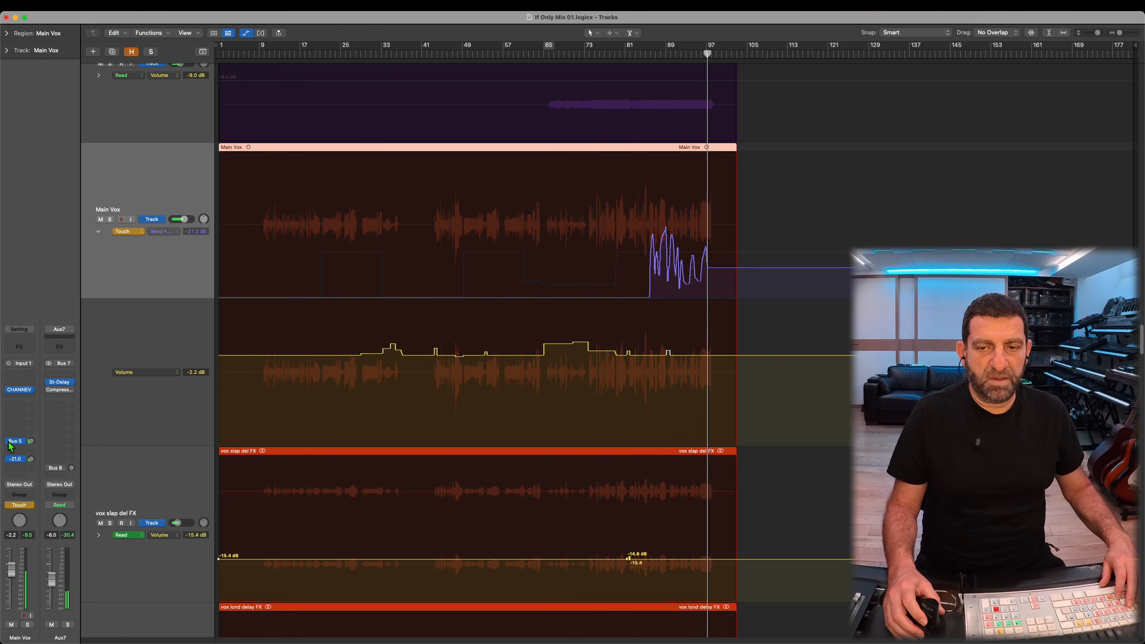